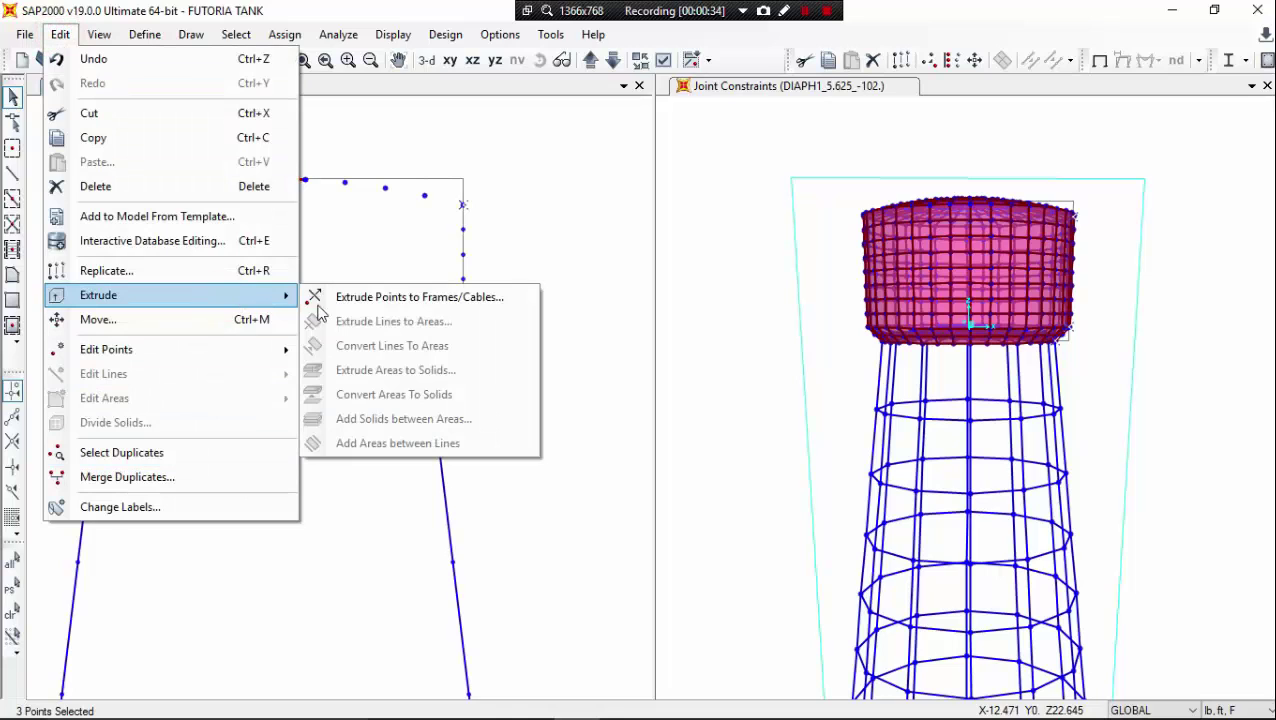
# Extrude the three selected tank edge points radially into B1 frames about the Z axis, using a 10-degree angle and 36 increments.
pyautogui.click(357, 301)
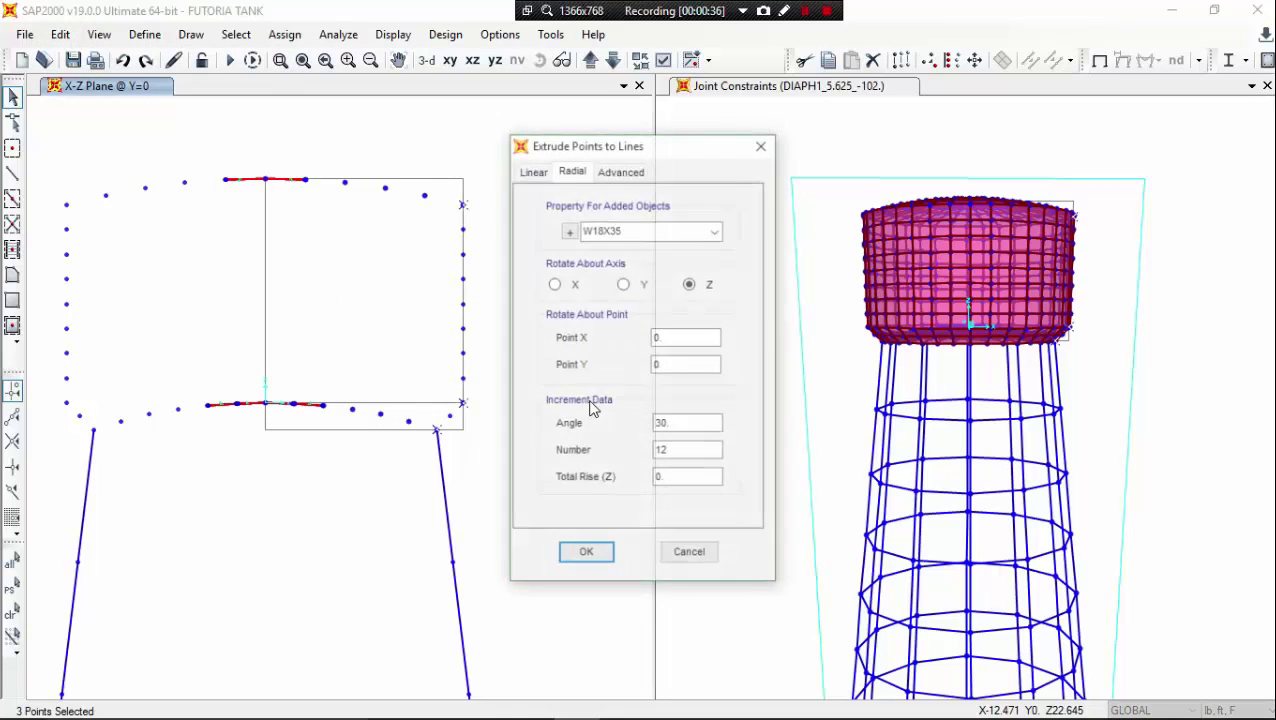
pyautogui.click(714, 231)
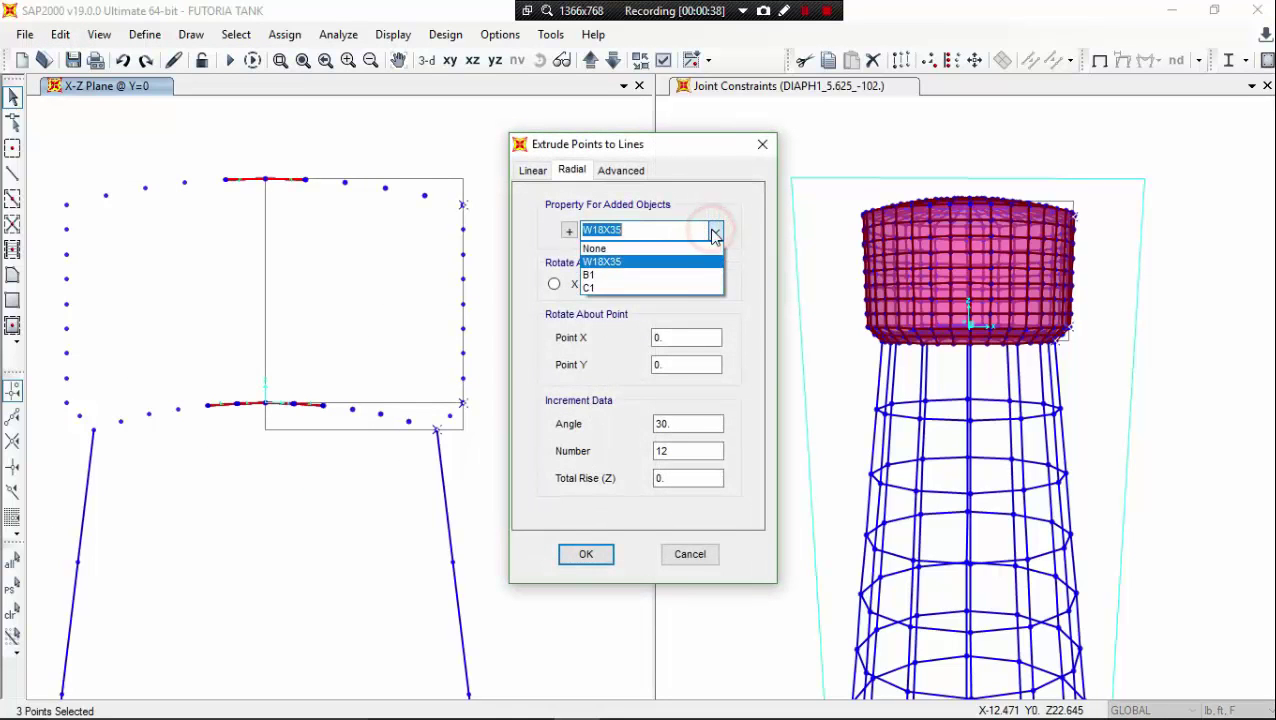
pyautogui.click(677, 276)
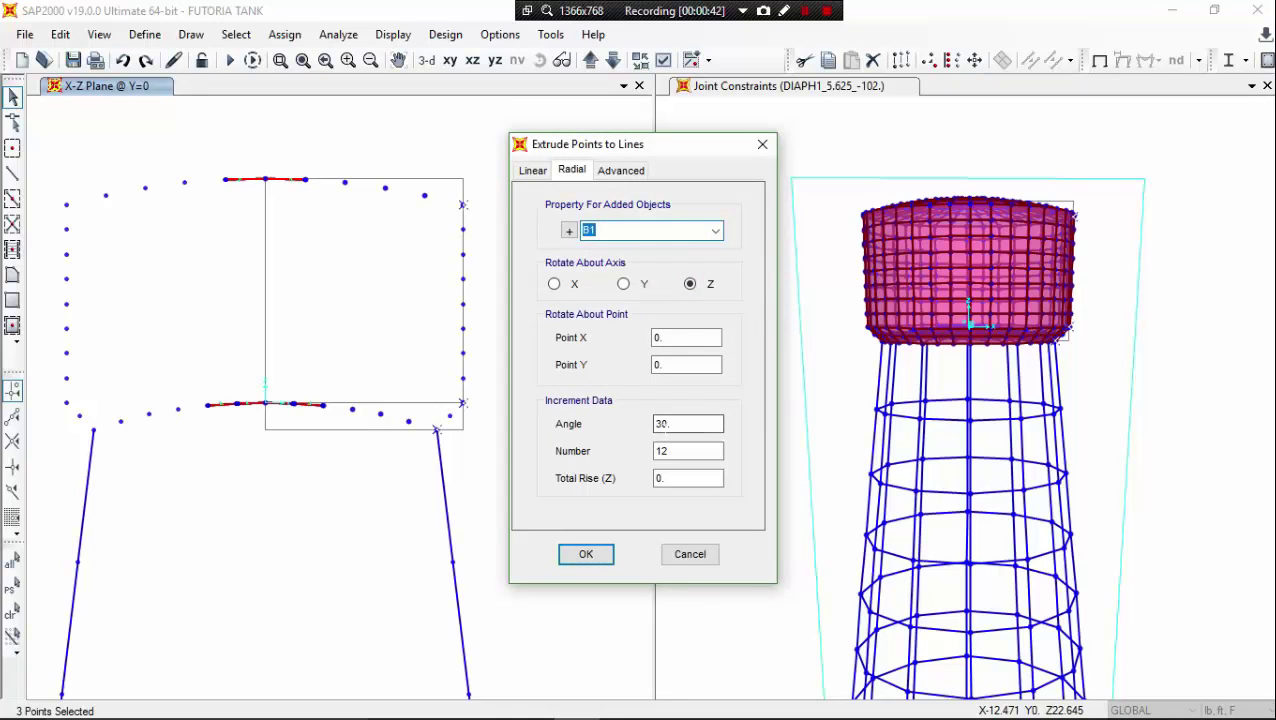
pyautogui.moveTo(684, 160); pyautogui.dragTo(789, 142)
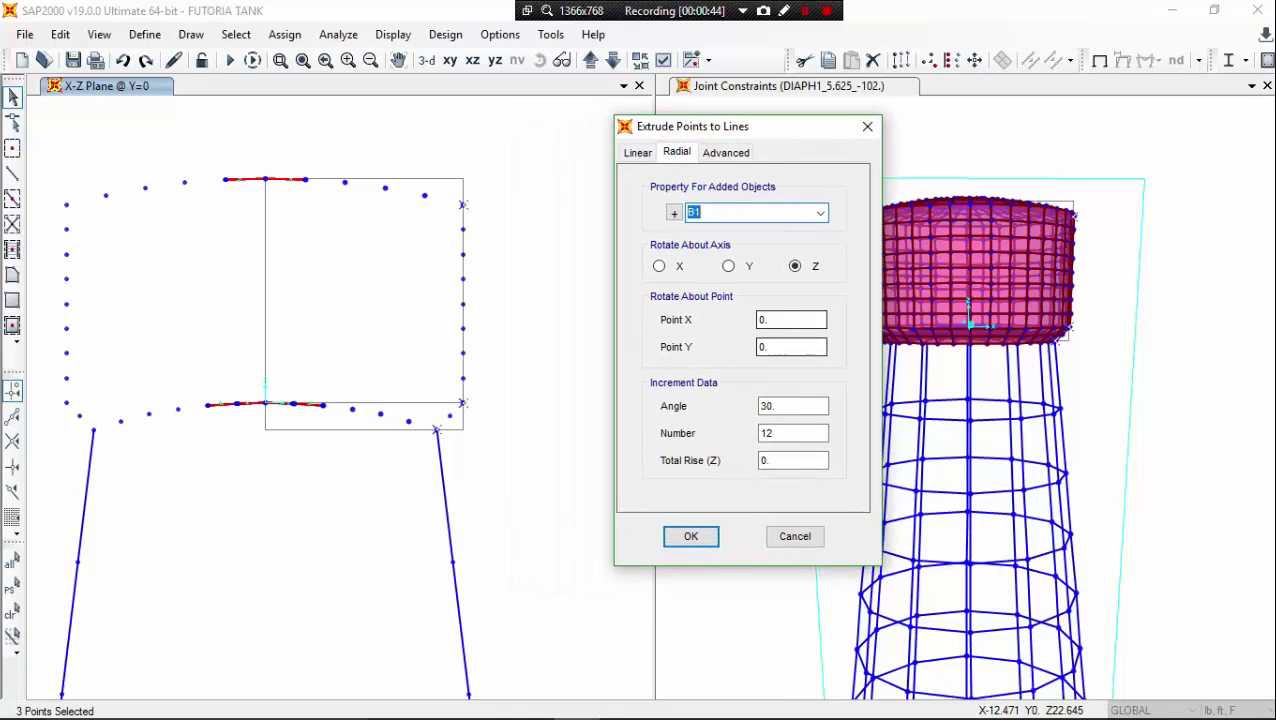
pyautogui.click(787, 403)
pyautogui.write('10')
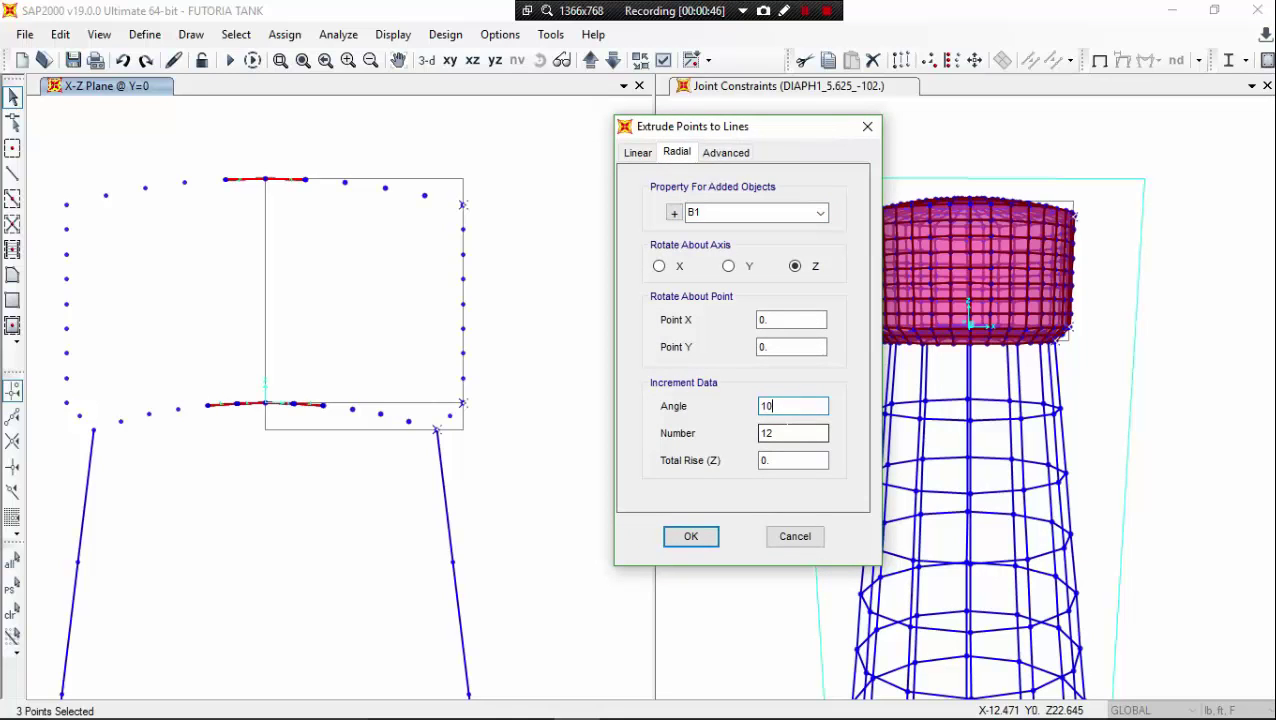
pyautogui.click(786, 432)
pyautogui.write('36')
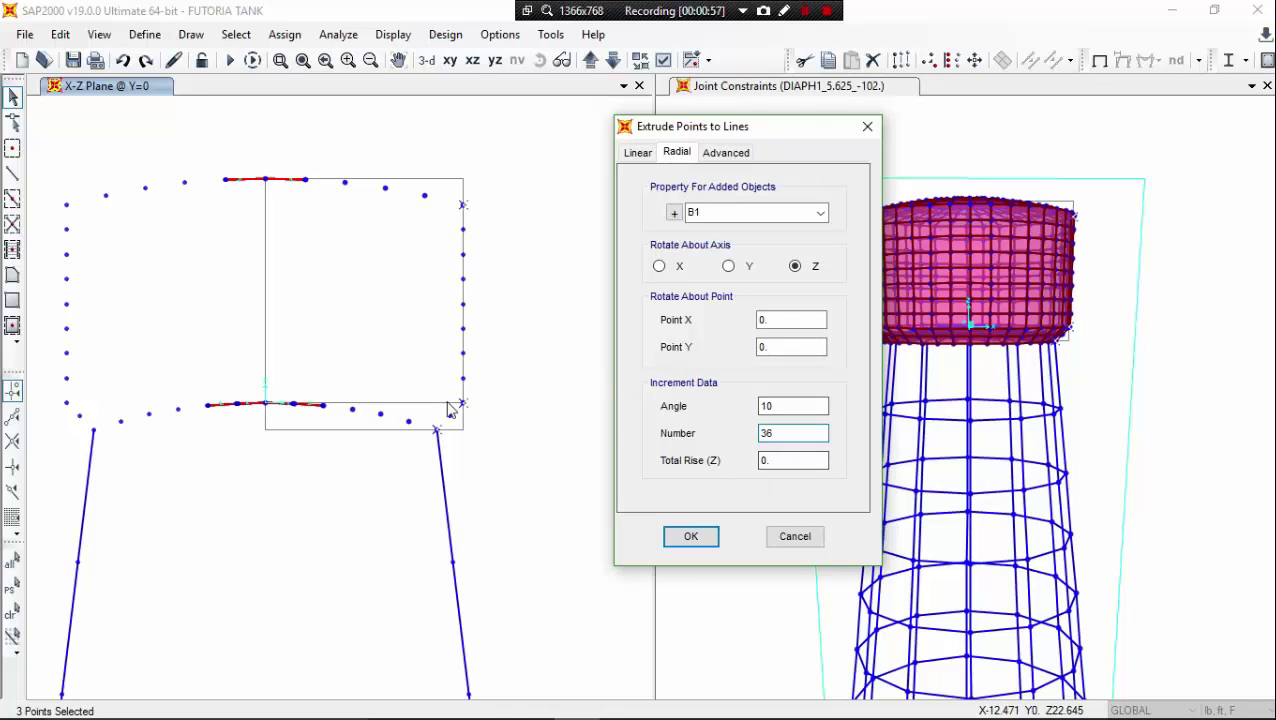
pyautogui.click(705, 541)
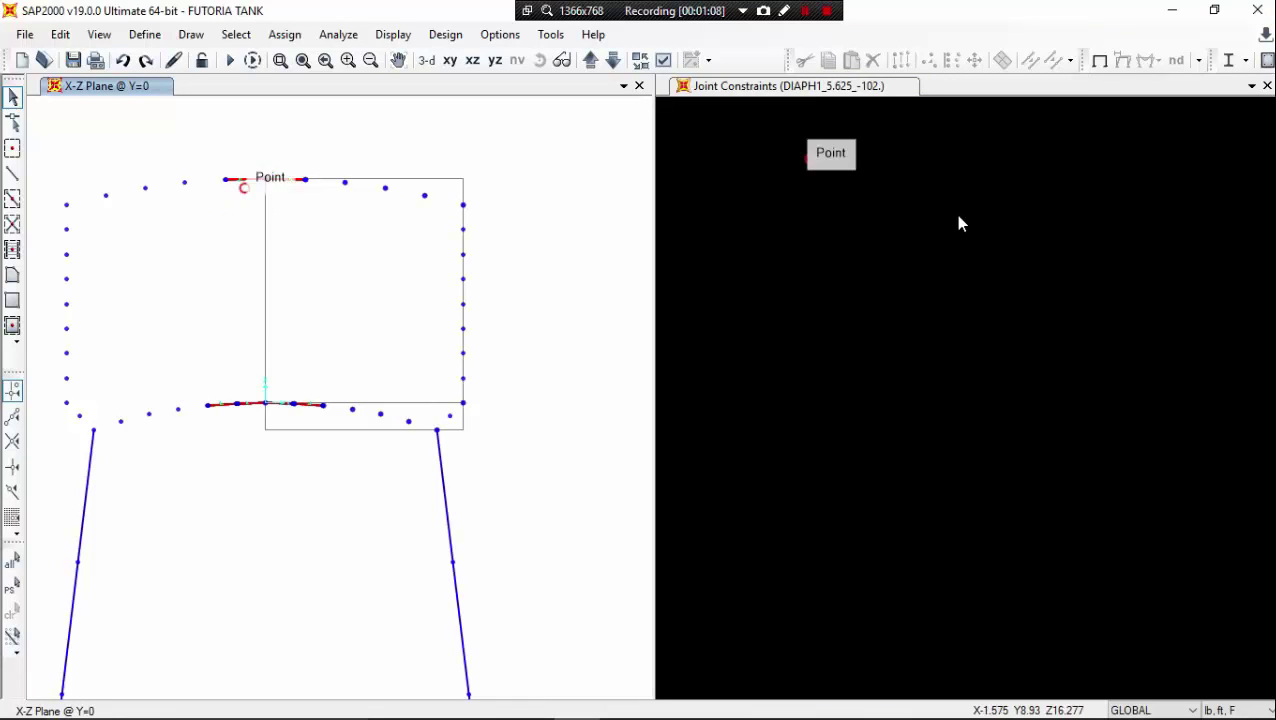
pyautogui.moveTo(958, 215); pyautogui.dragTo(962, 304, button='middle')
pyautogui.scroll(3, 910, 279)
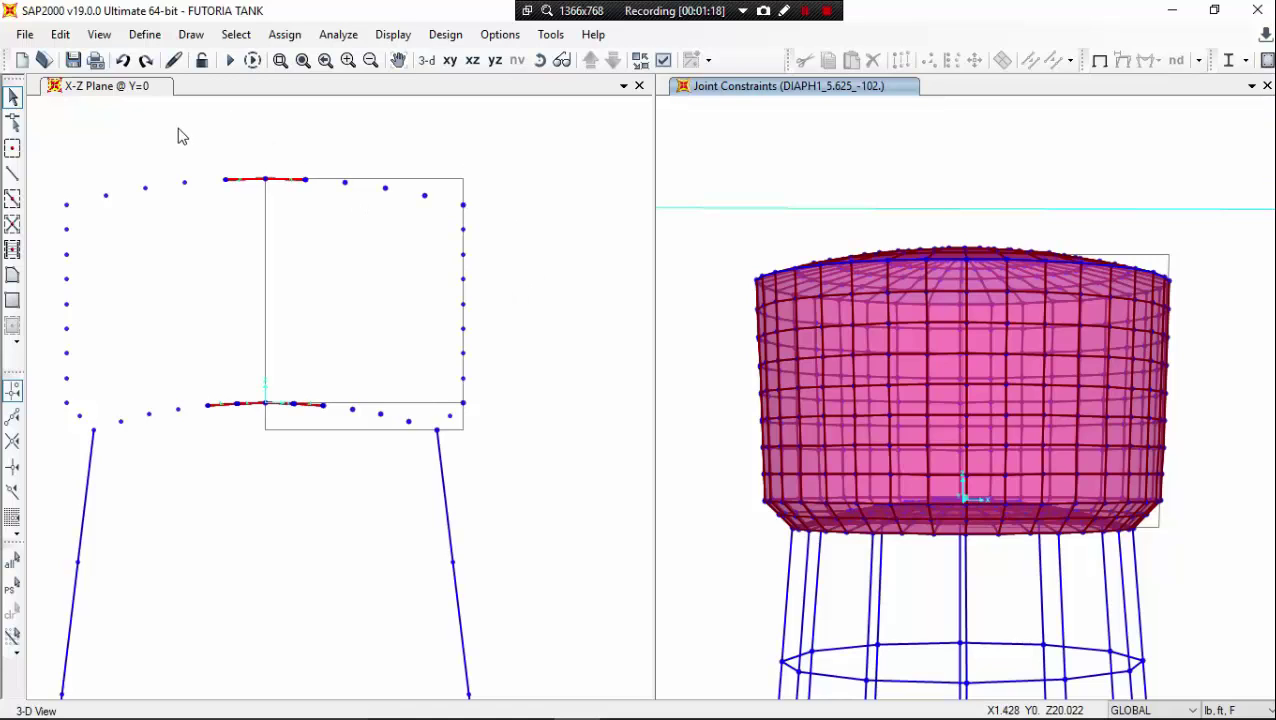
# Add a load pattern named WX with type Wind and auto lateral load pattern UBC 94.
pyautogui.click(145, 34)
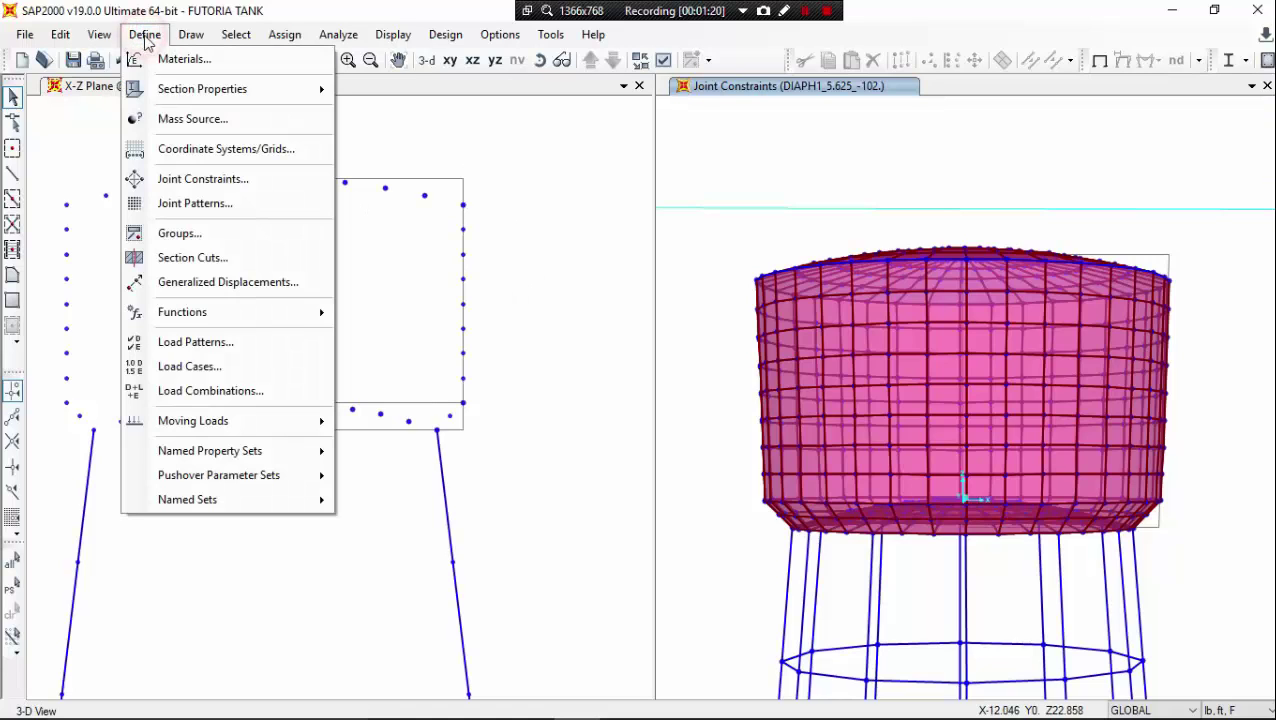
pyautogui.click(309, 352)
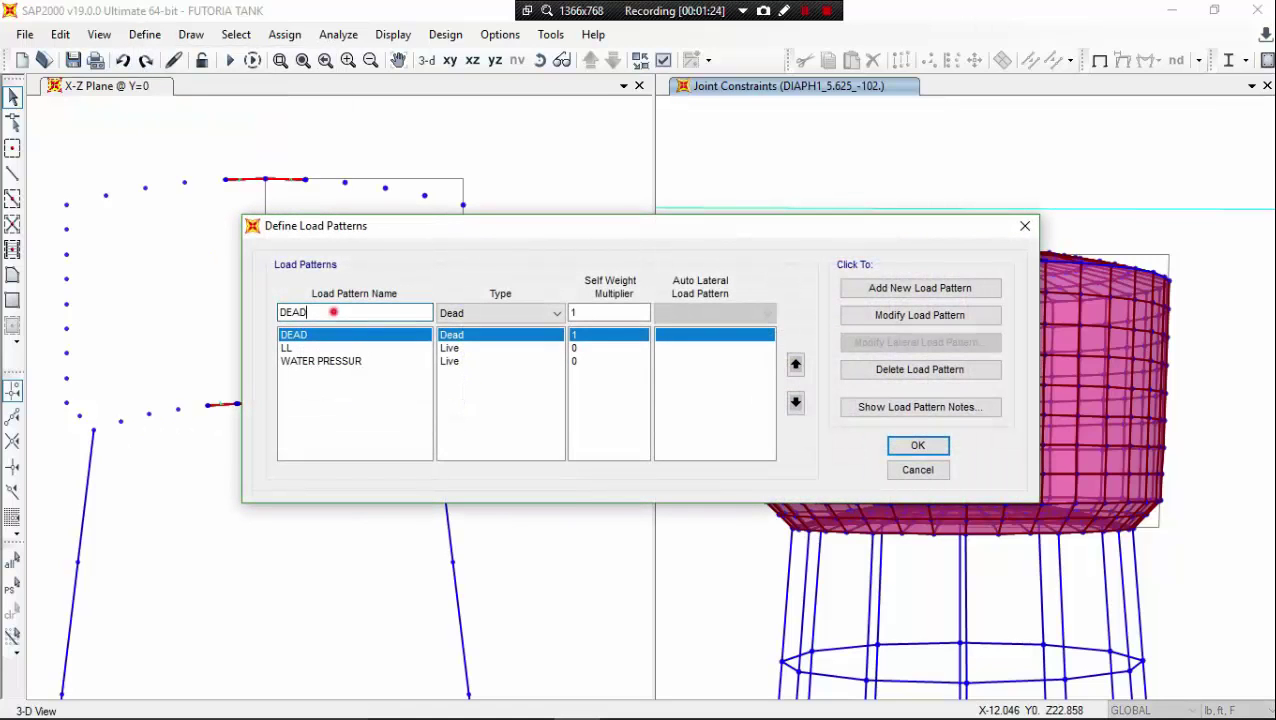
pyautogui.doubleClick(330, 312)
pyautogui.press('BackSpace')
pyautogui.click(513, 316)
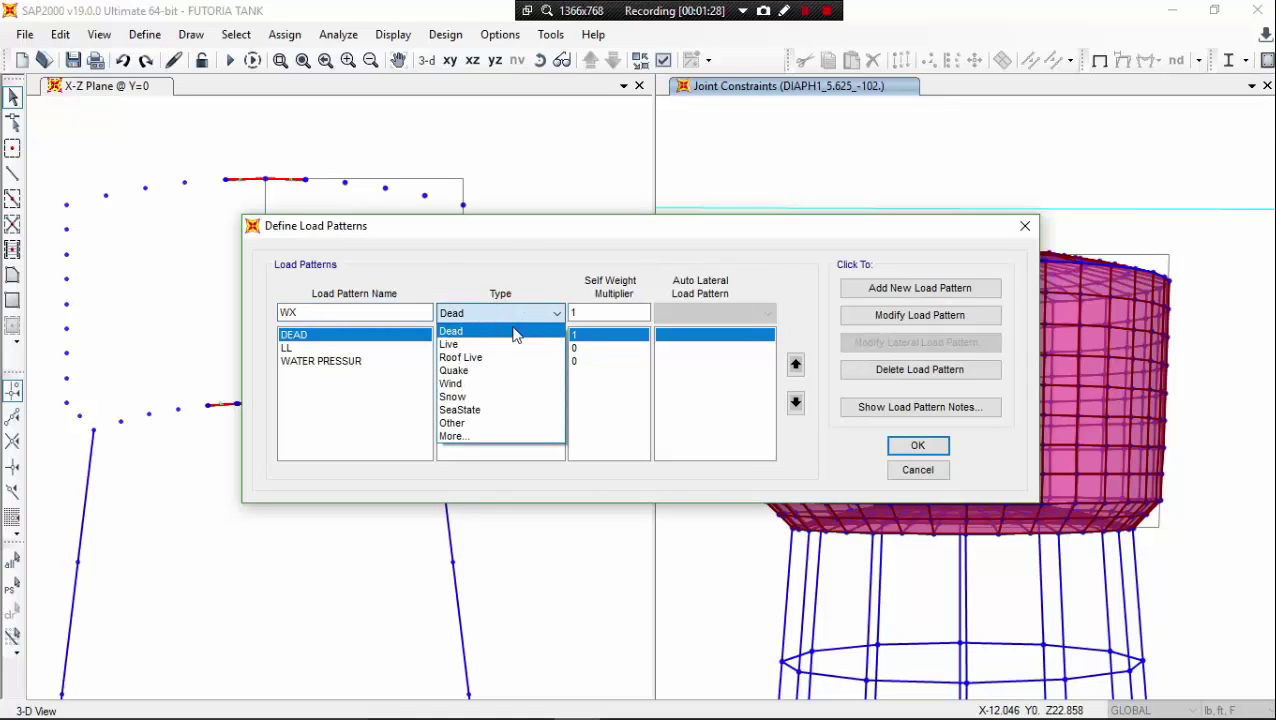
pyautogui.click(507, 382)
pyautogui.click(735, 315)
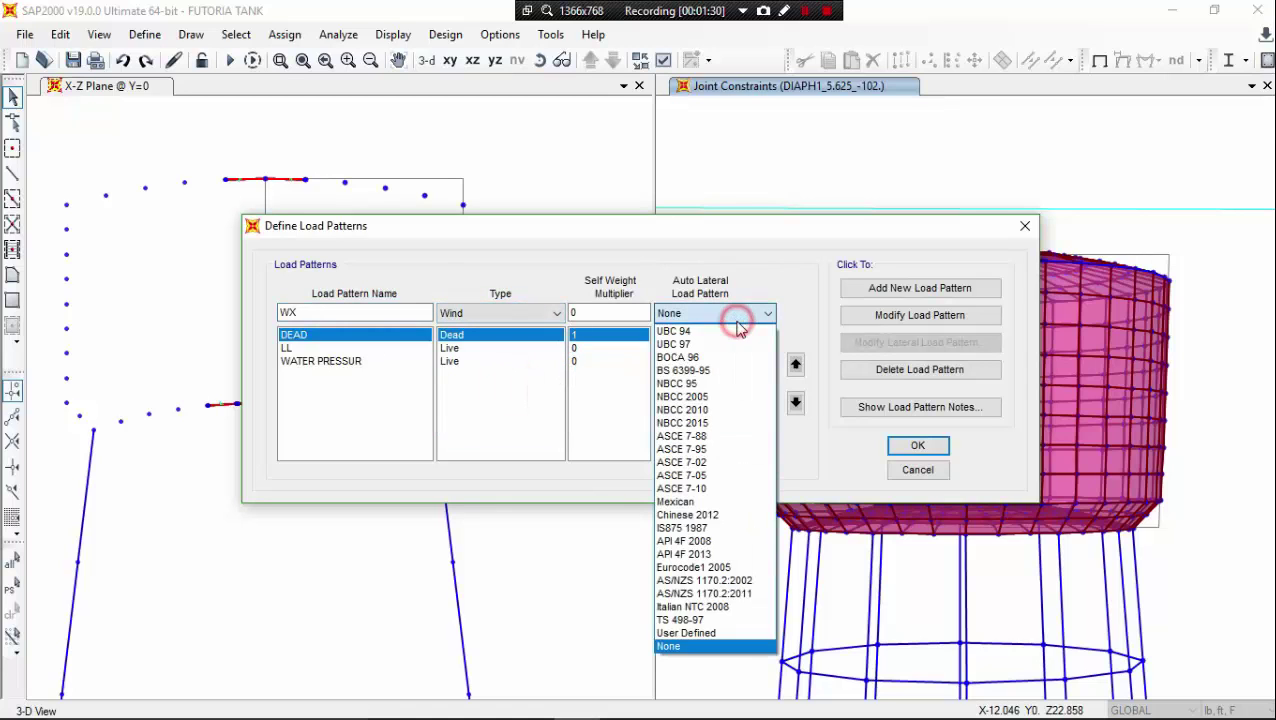
pyautogui.click(733, 334)
pyautogui.click(884, 290)
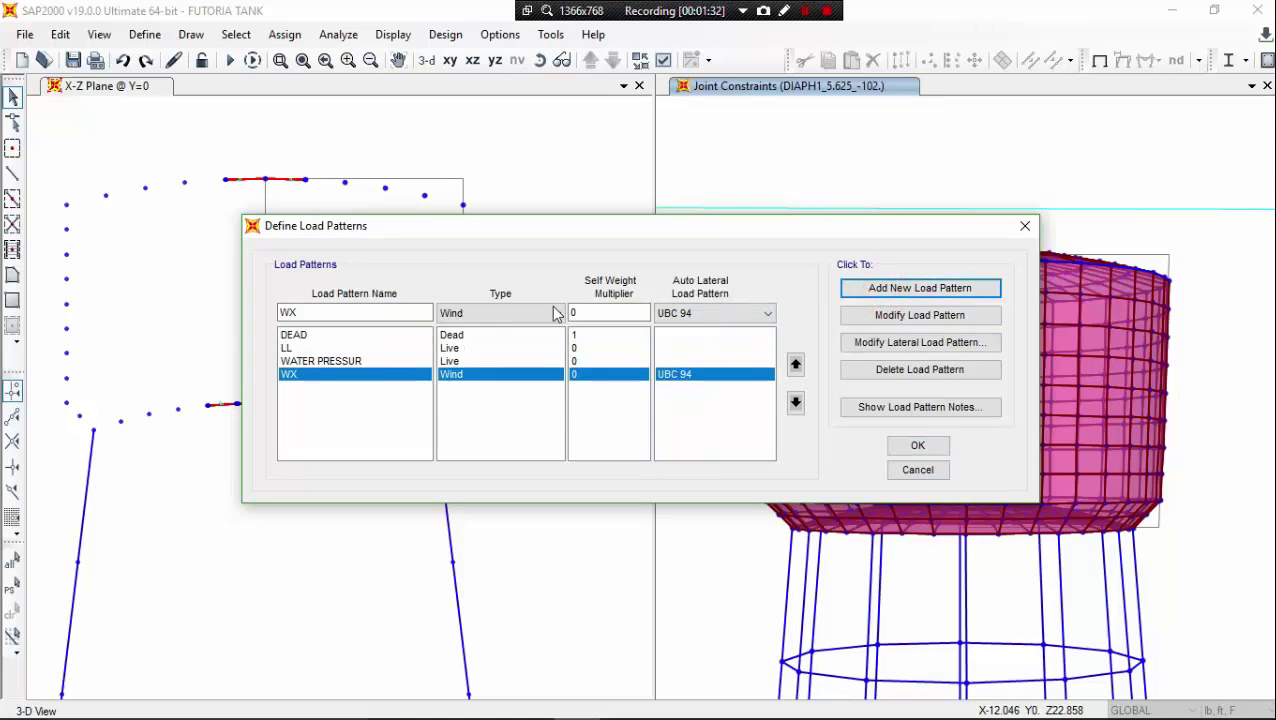
# Add a load pattern named EQX with type Quake and auto lateral load pattern UBC 94.
pyautogui.doubleClick(370, 313)
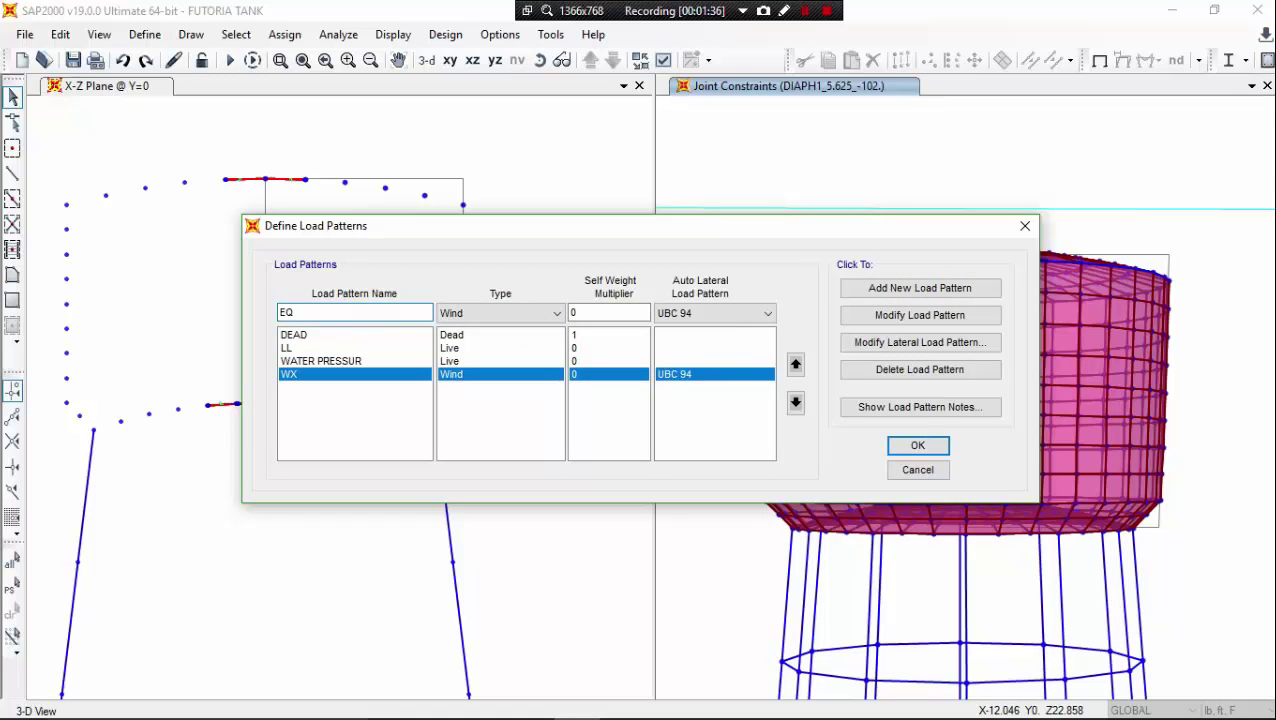
pyautogui.click(550, 313)
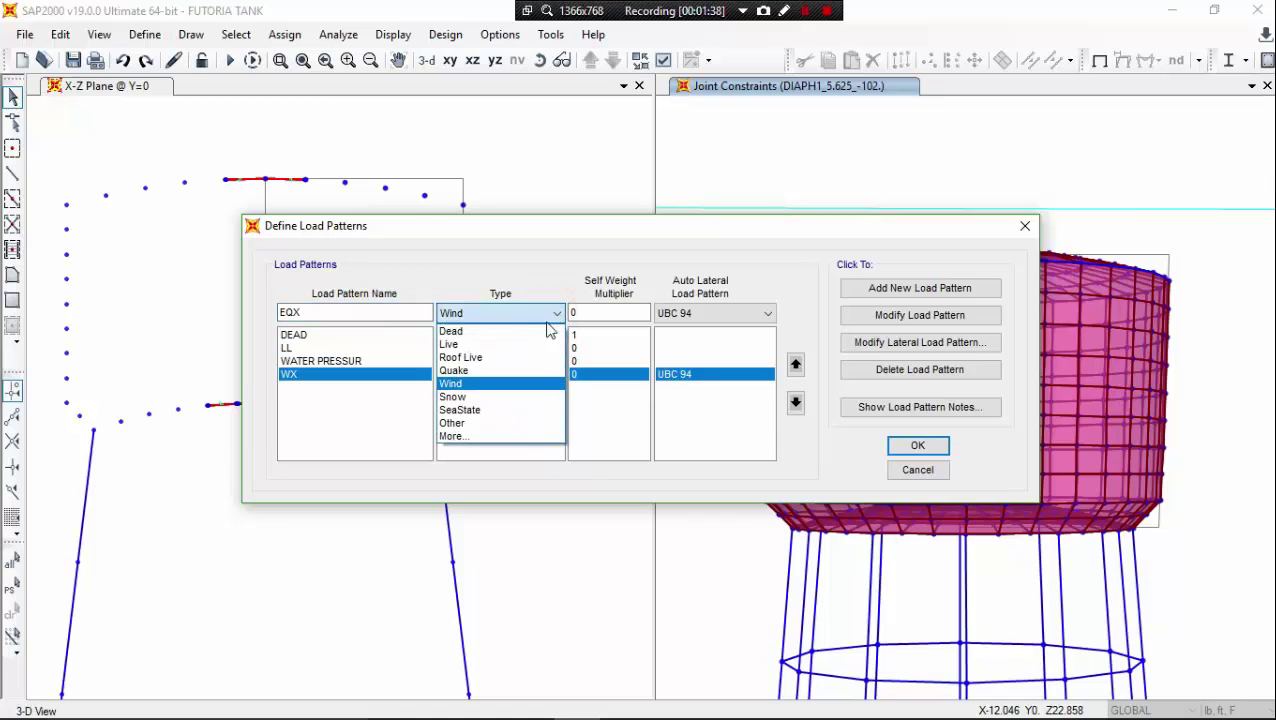
pyautogui.click(527, 370)
pyautogui.click(727, 316)
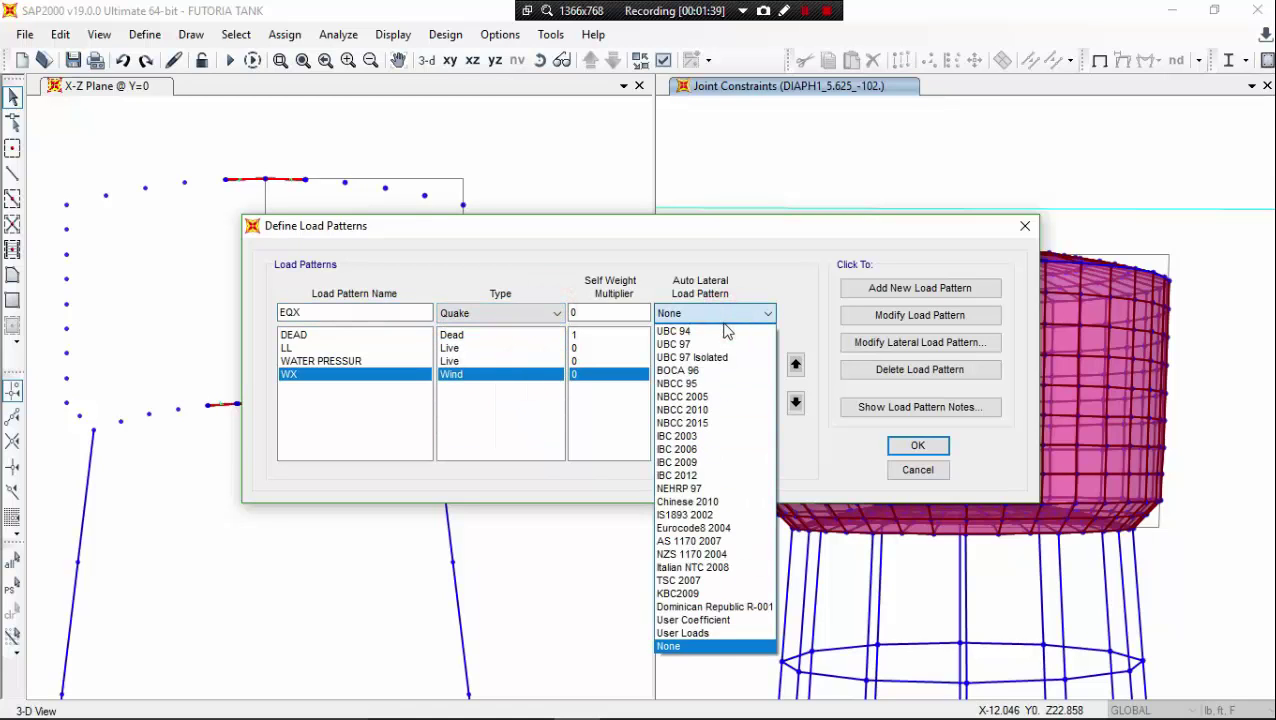
pyautogui.click(727, 330)
pyautogui.click(876, 292)
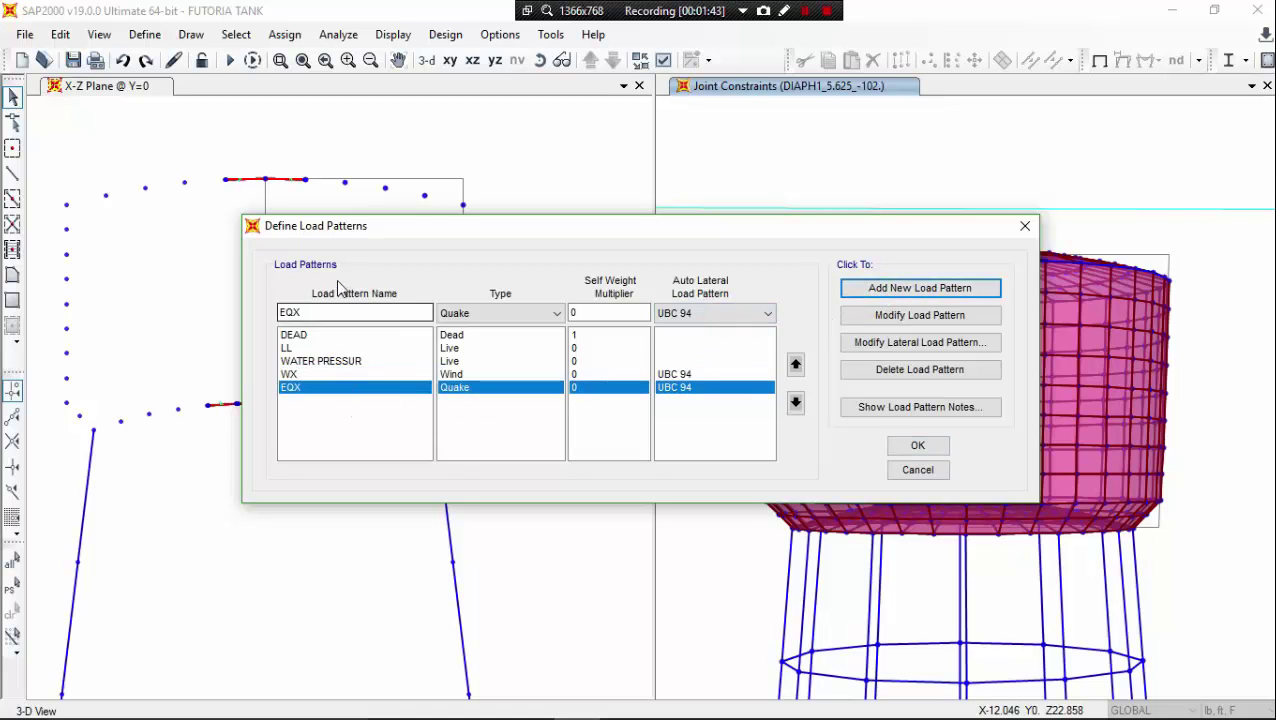
pyautogui.moveTo(418, 234); pyautogui.dragTo(299, 245)
pyautogui.moveTo(765, 254); pyautogui.dragTo(752, 202)
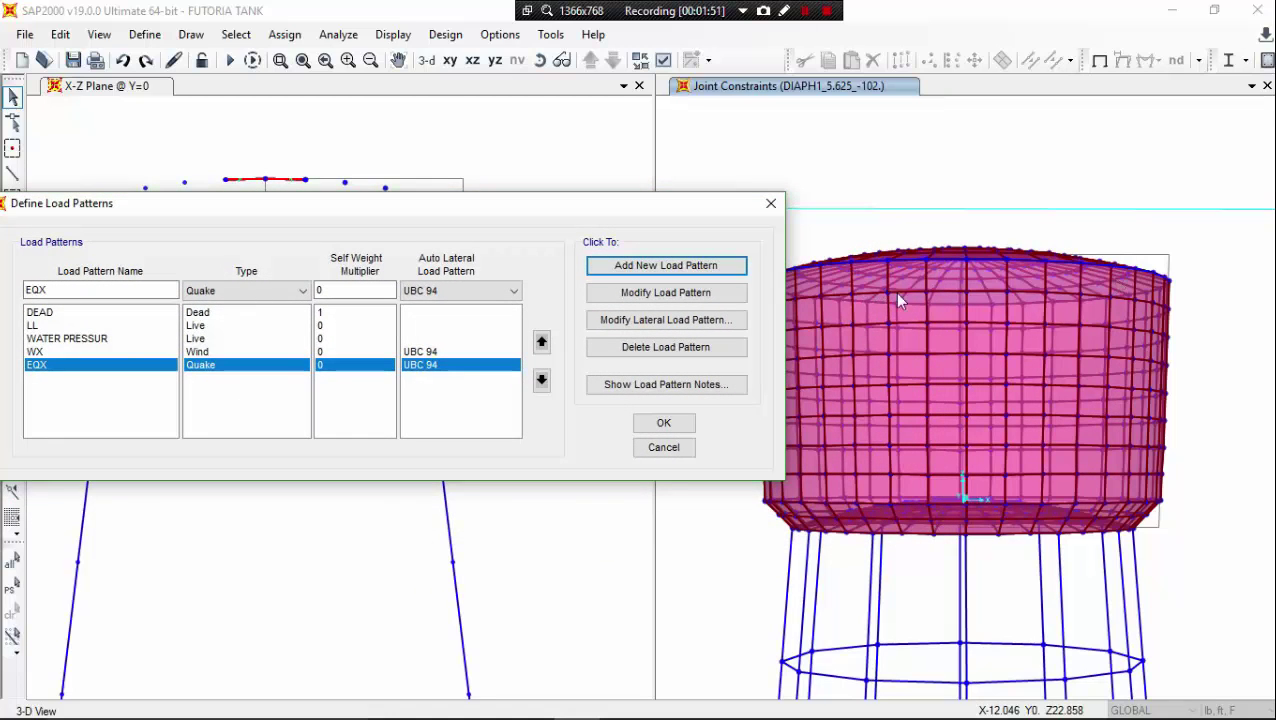
pyautogui.click(932, 377)
pyautogui.moveTo(664, 205); pyautogui.dragTo(711, 269)
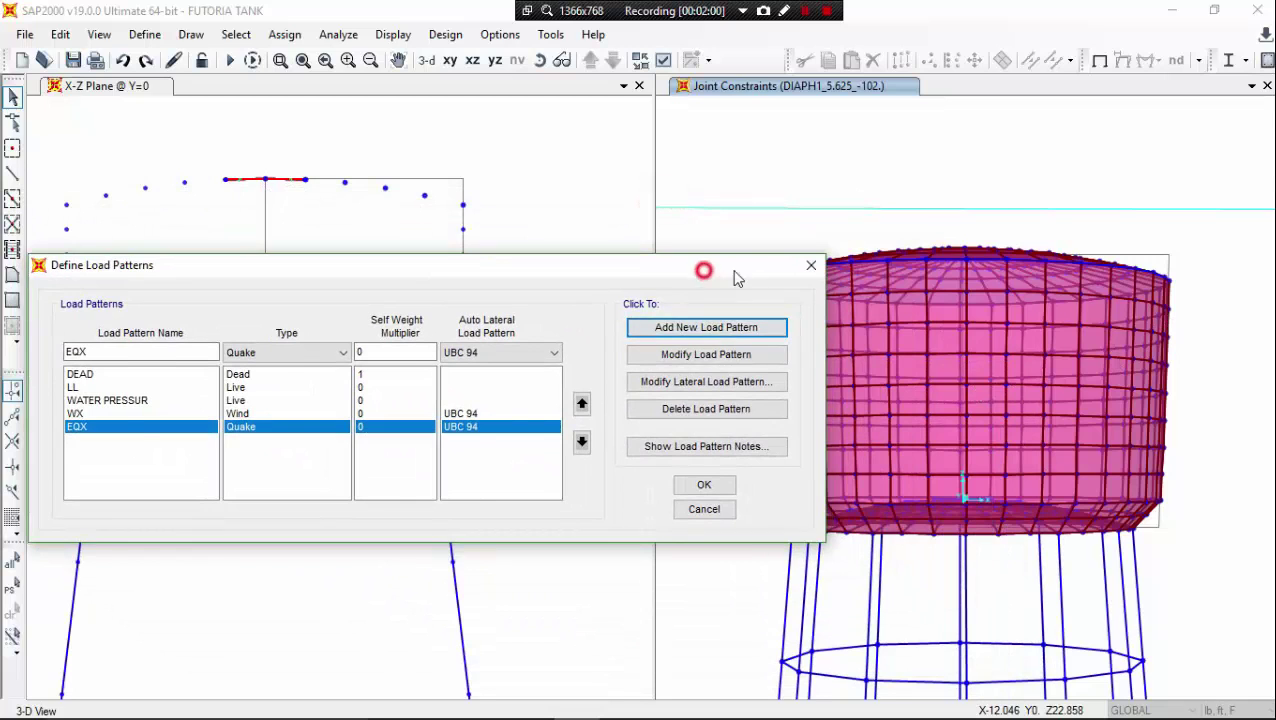
pyautogui.moveTo(705, 268); pyautogui.dragTo(903, 215)
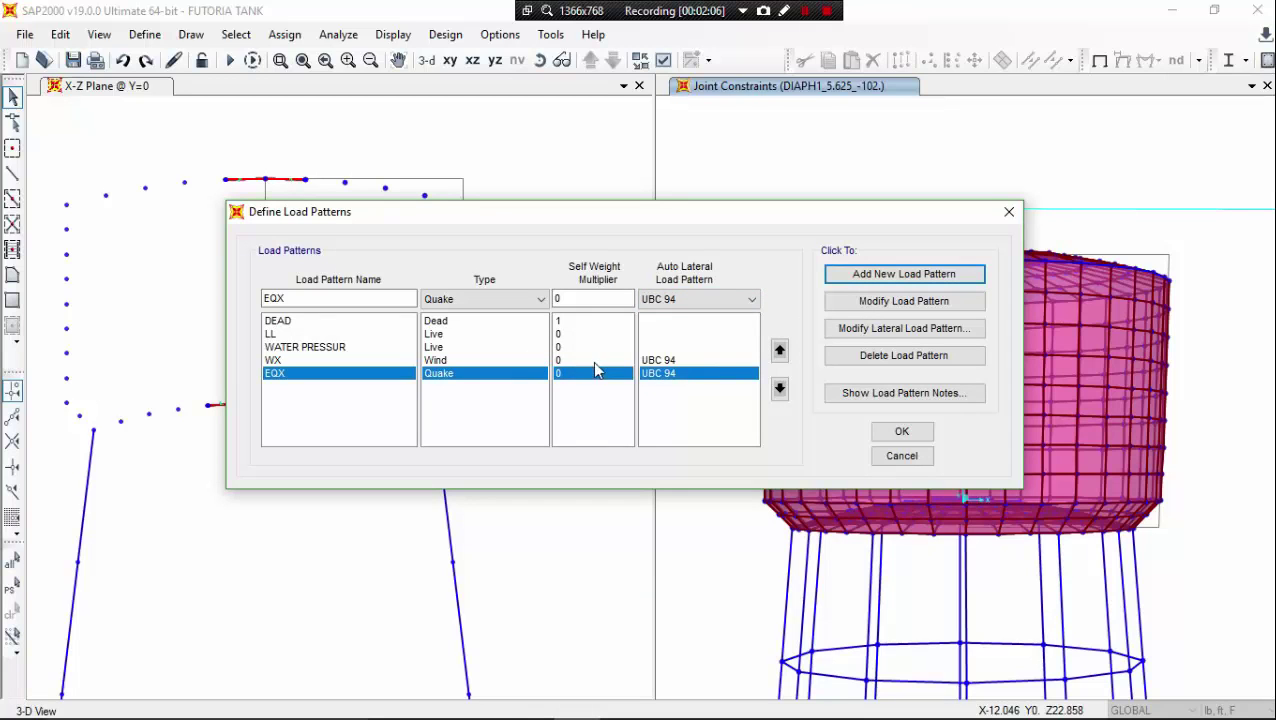
# In the WX pattern's UBC 94 lateral load settings, set the wind speed to 131.25 mph and keep exposure type B.
pyautogui.click(651, 361)
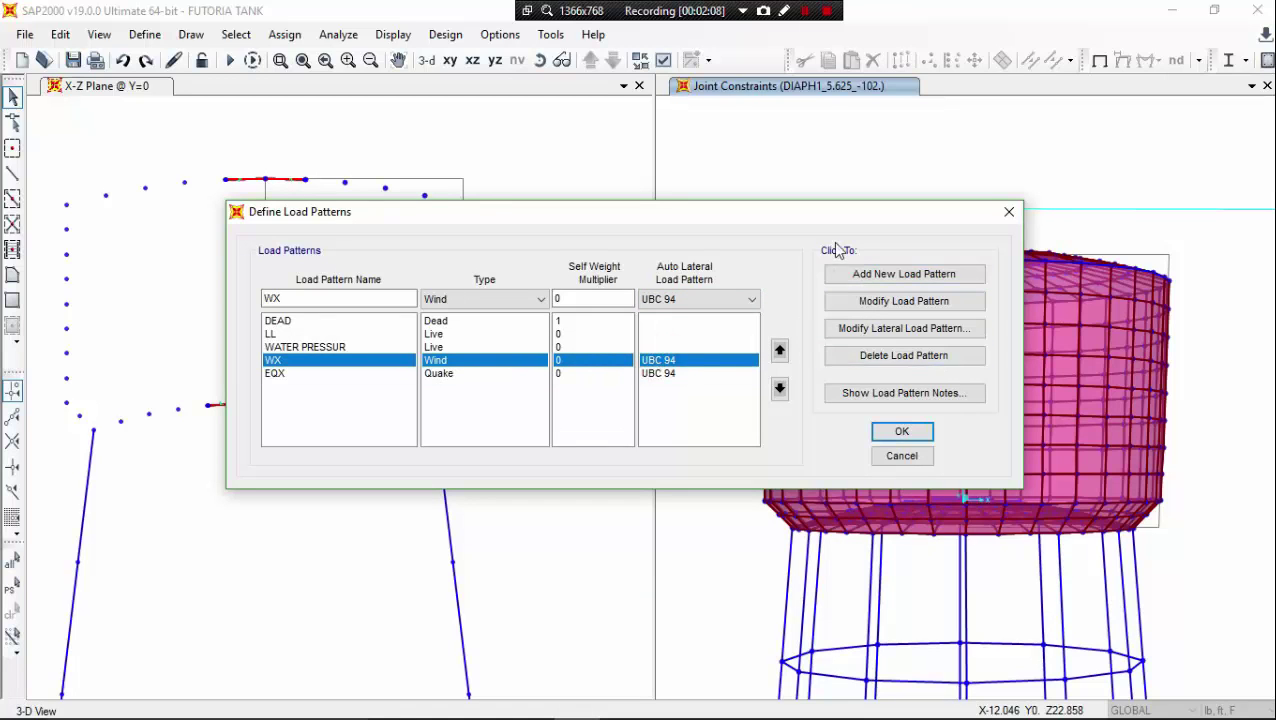
pyautogui.moveTo(830, 222); pyautogui.dragTo(728, 240)
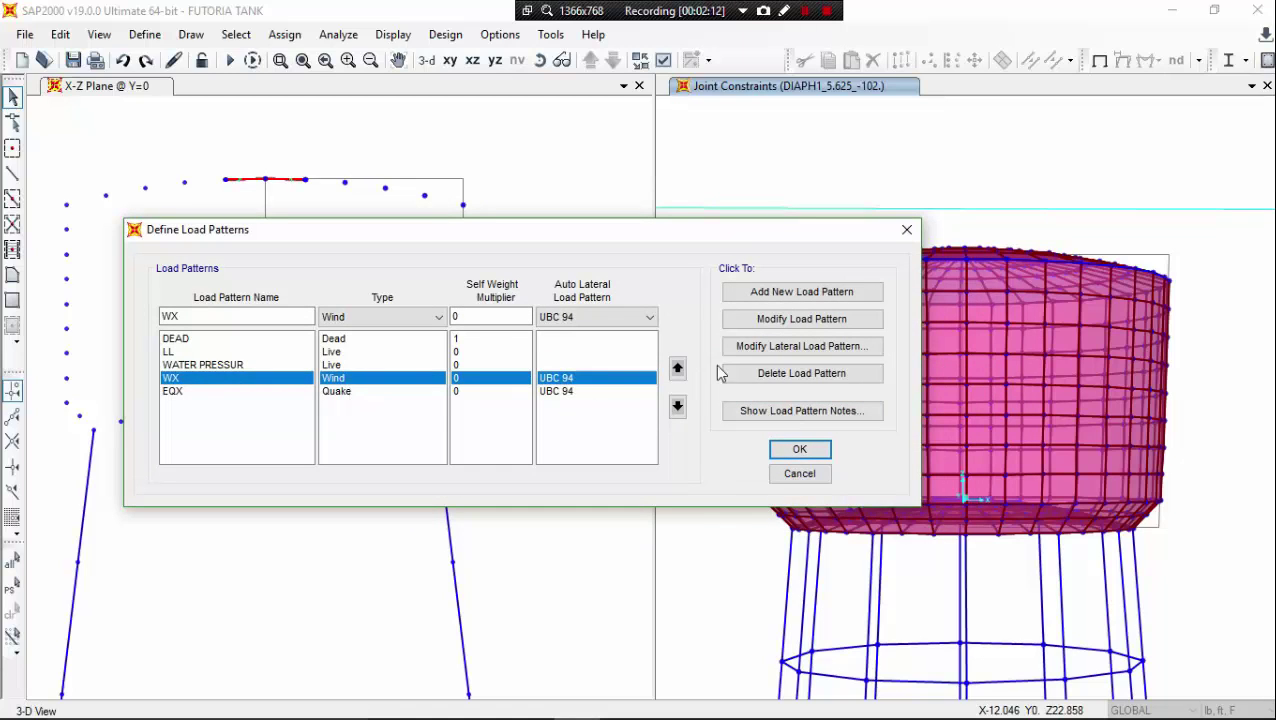
pyautogui.click(773, 346)
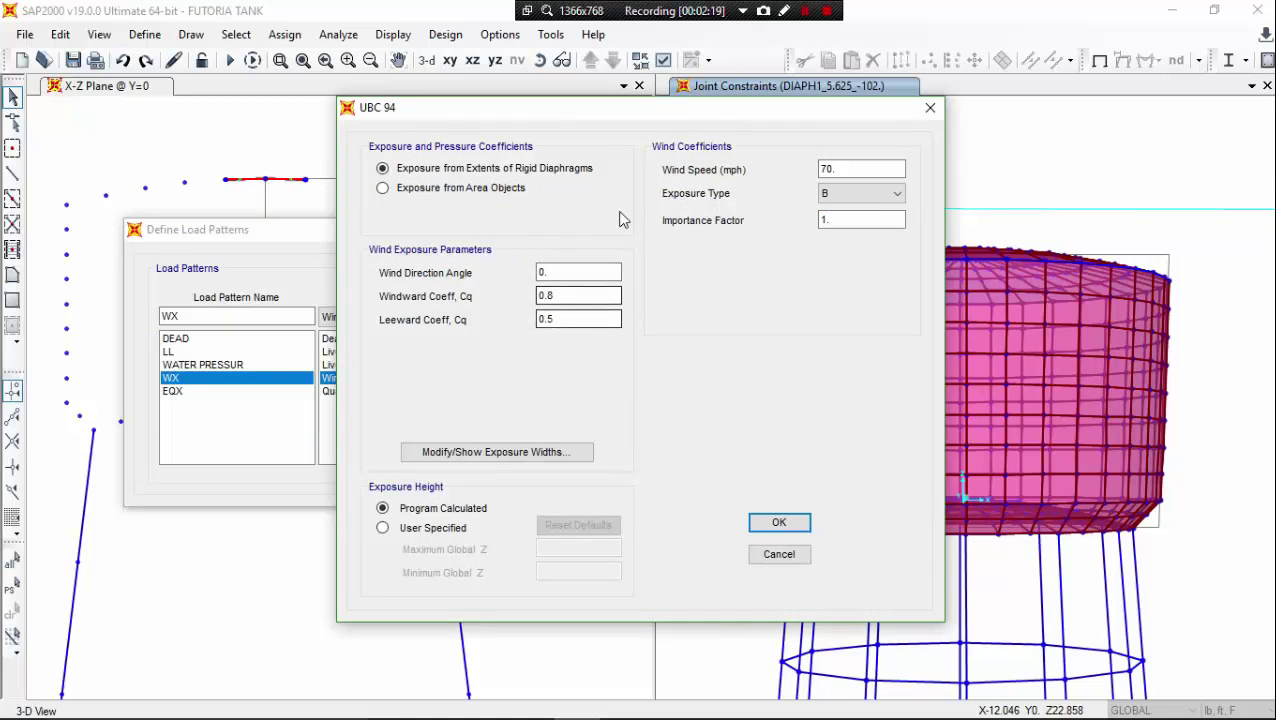
pyautogui.moveTo(607, 112); pyautogui.dragTo(562, 205)
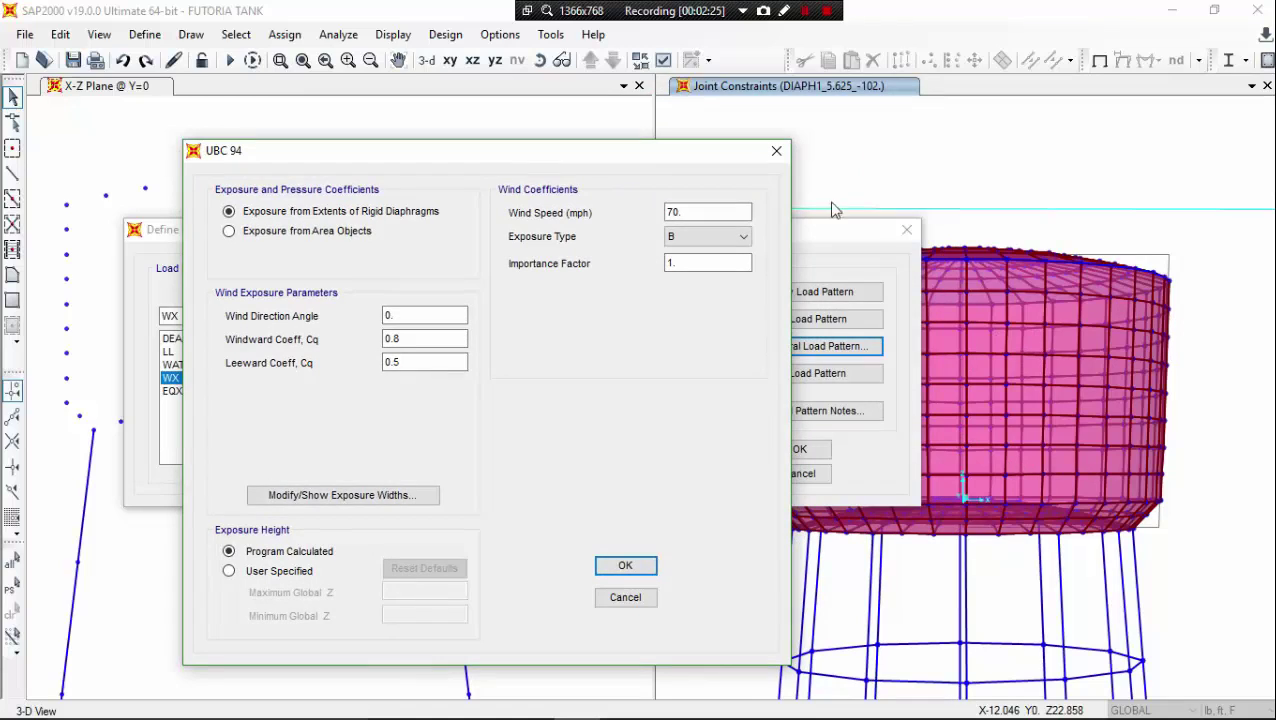
pyautogui.moveTo(697, 163); pyautogui.dragTo(683, 181)
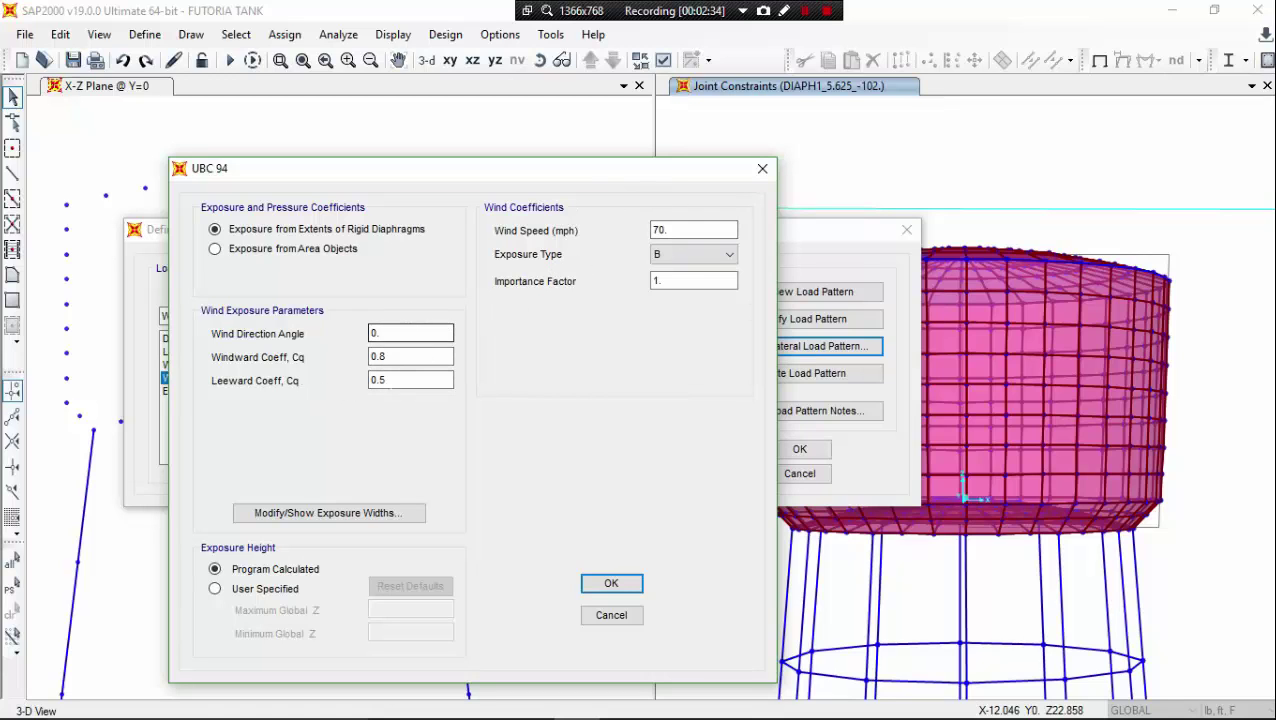
pyautogui.moveTo(521, 171); pyautogui.dragTo(557, 168)
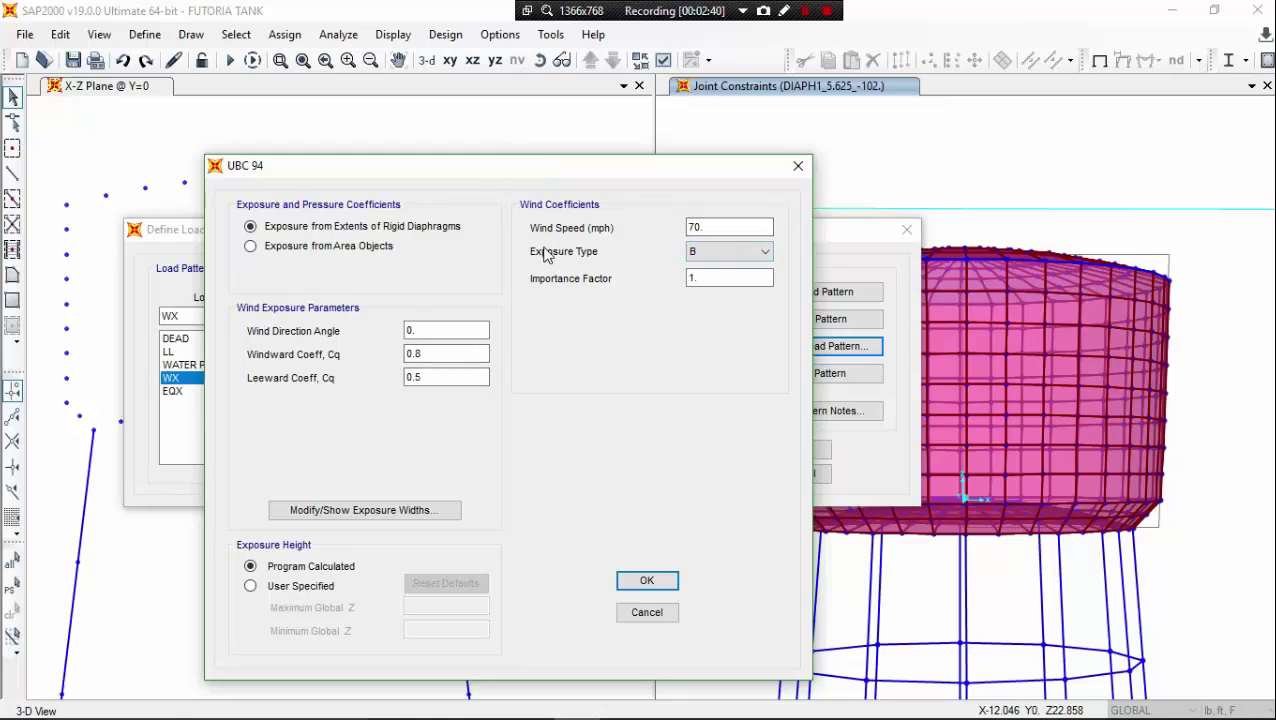
pyautogui.doubleClick(715, 228)
pyautogui.press('Tab')
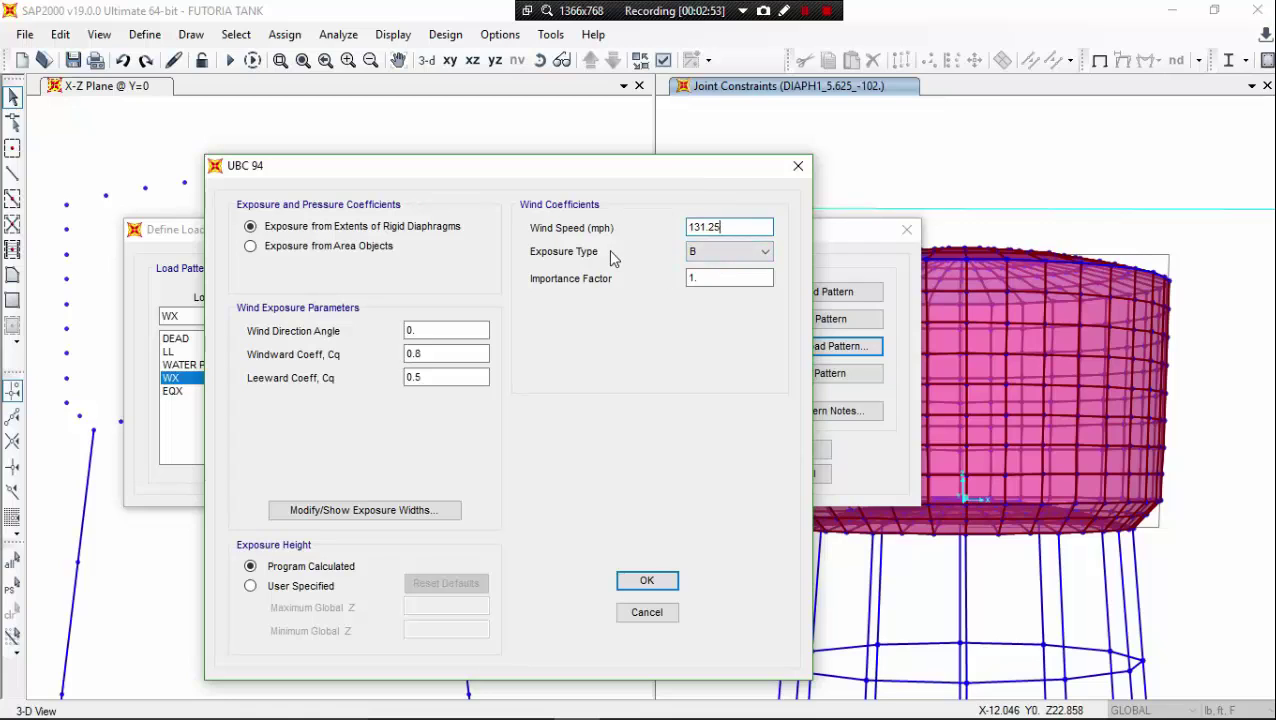
pyautogui.click(754, 255)
pyautogui.click(757, 256)
pyautogui.click(743, 257)
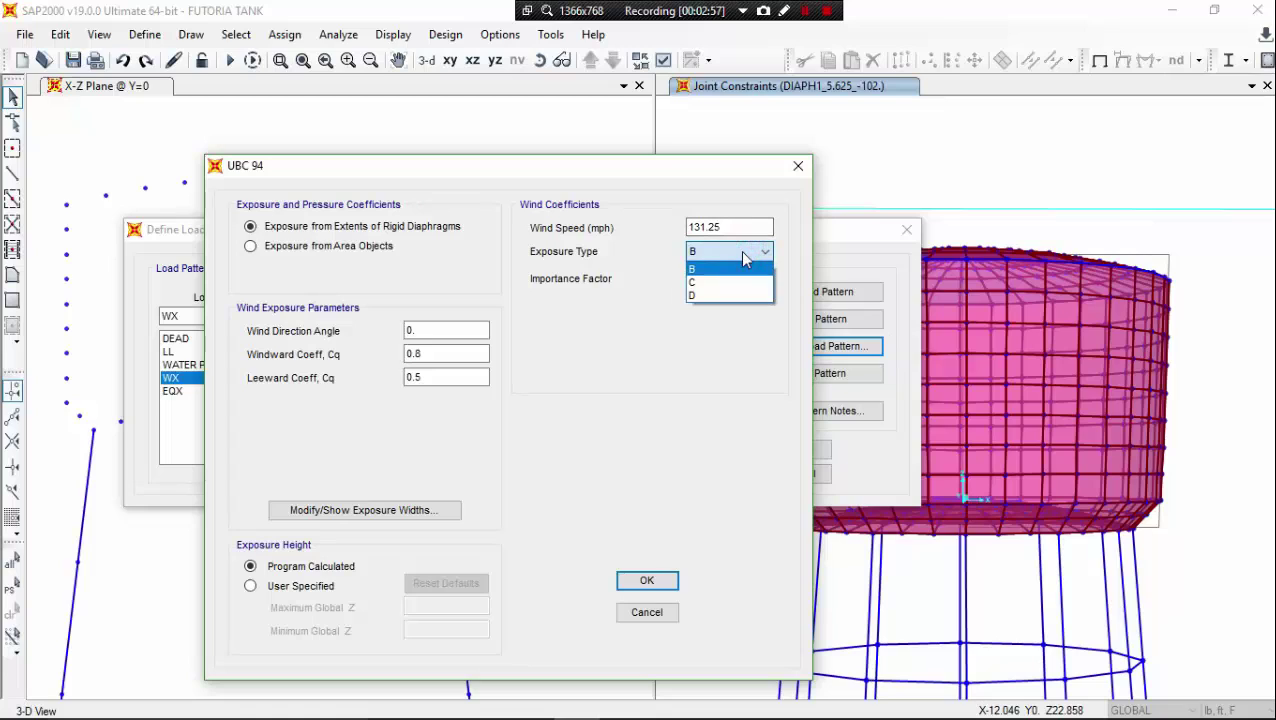
pyautogui.click(746, 256)
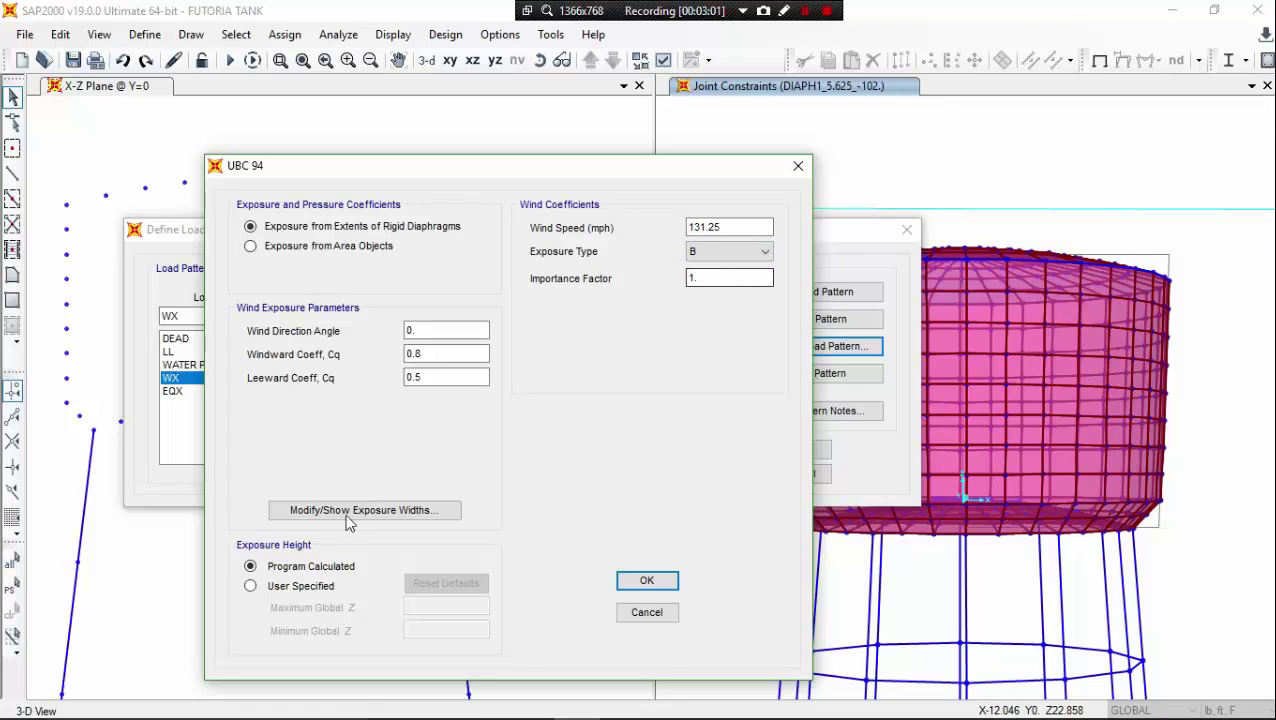
# Switch the WX exposure height to user specified, set the minimum global Z to -94, and accept the wind settings.
pyautogui.click(313, 592)
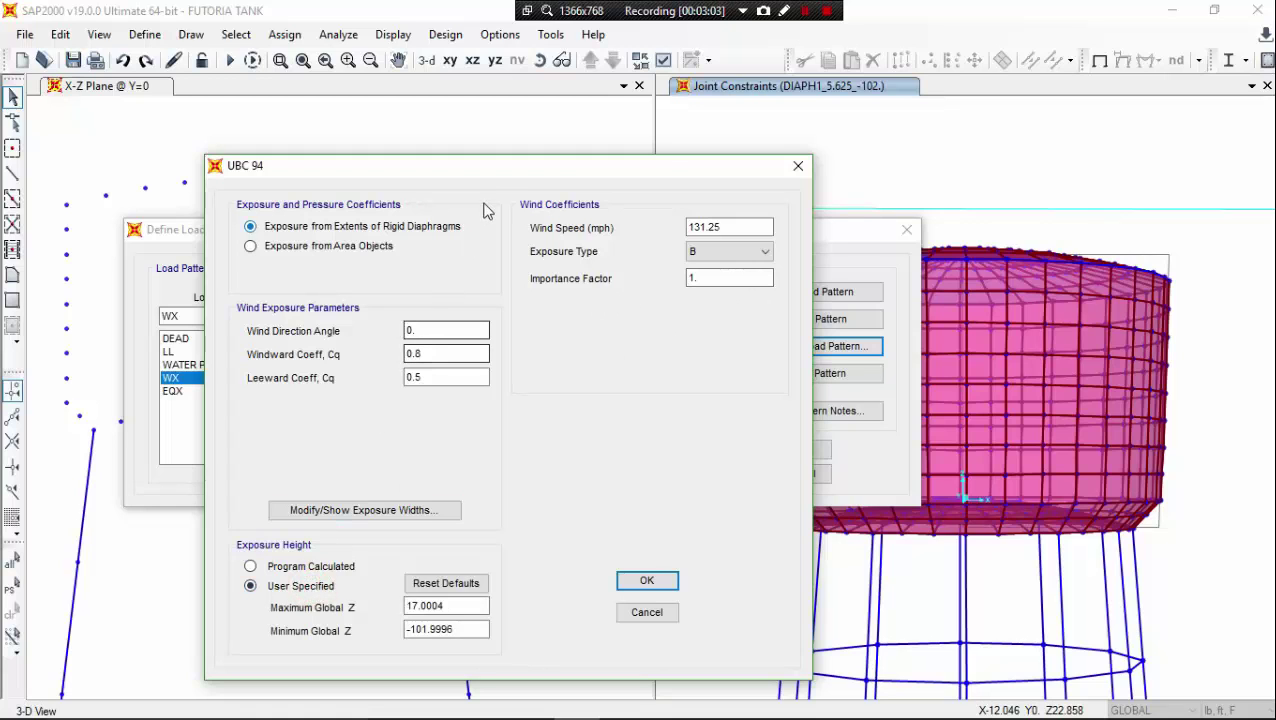
pyautogui.moveTo(507, 166); pyautogui.dragTo(621, 63)
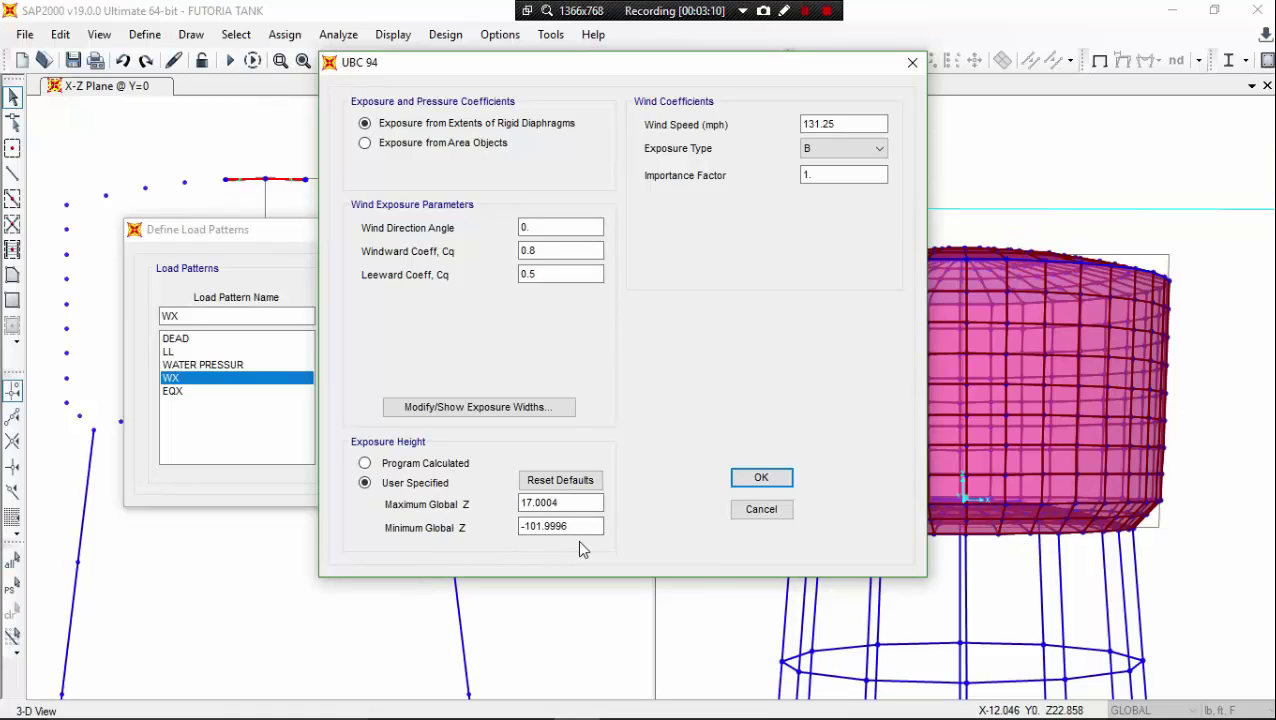
pyautogui.click(521, 526)
pyautogui.click(585, 530)
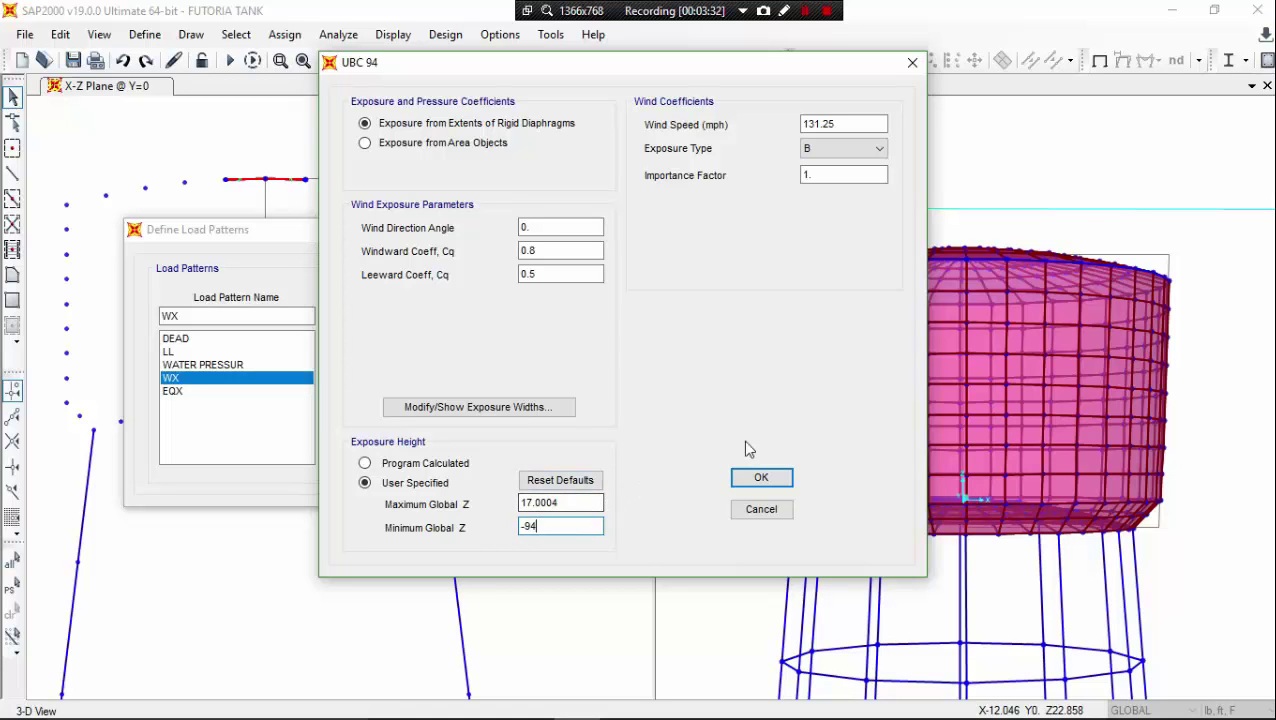
pyautogui.click(762, 477)
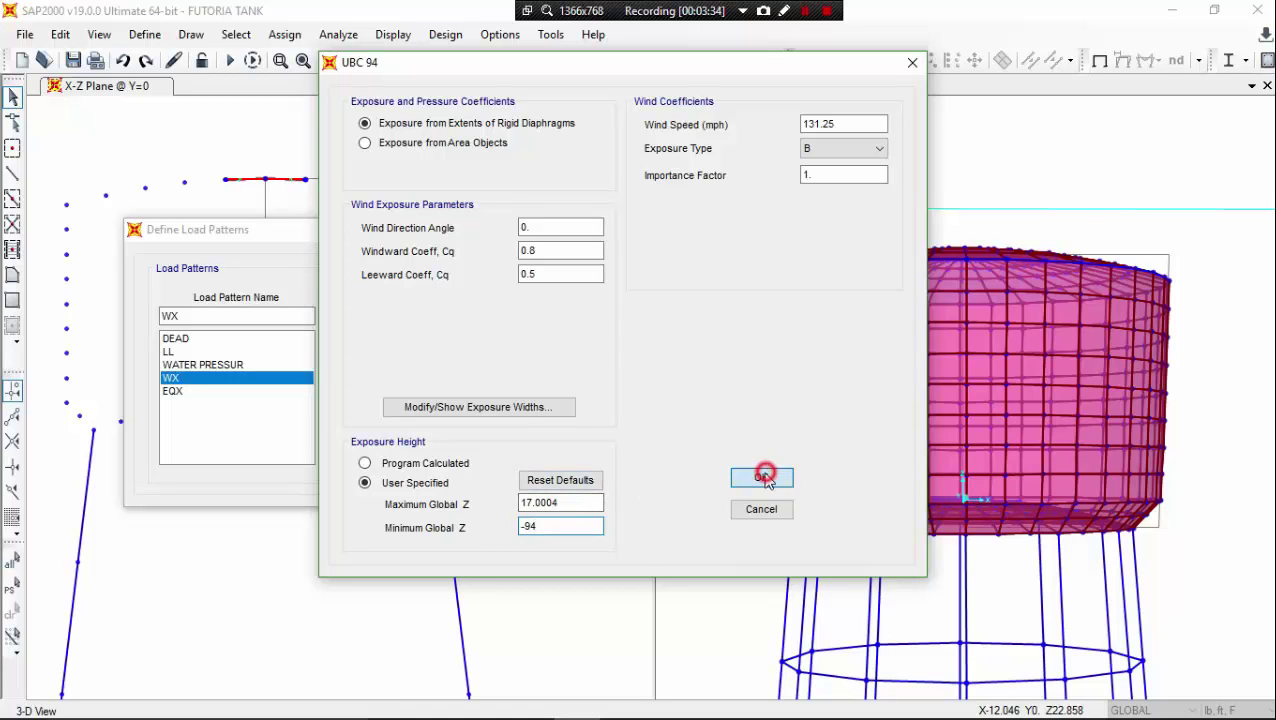
# In the EQX pattern's UBC 94 seismic settings, set the per-code seismic zone factor to 0.15 and the site coefficient to 1.5.
pyautogui.click(477, 395)
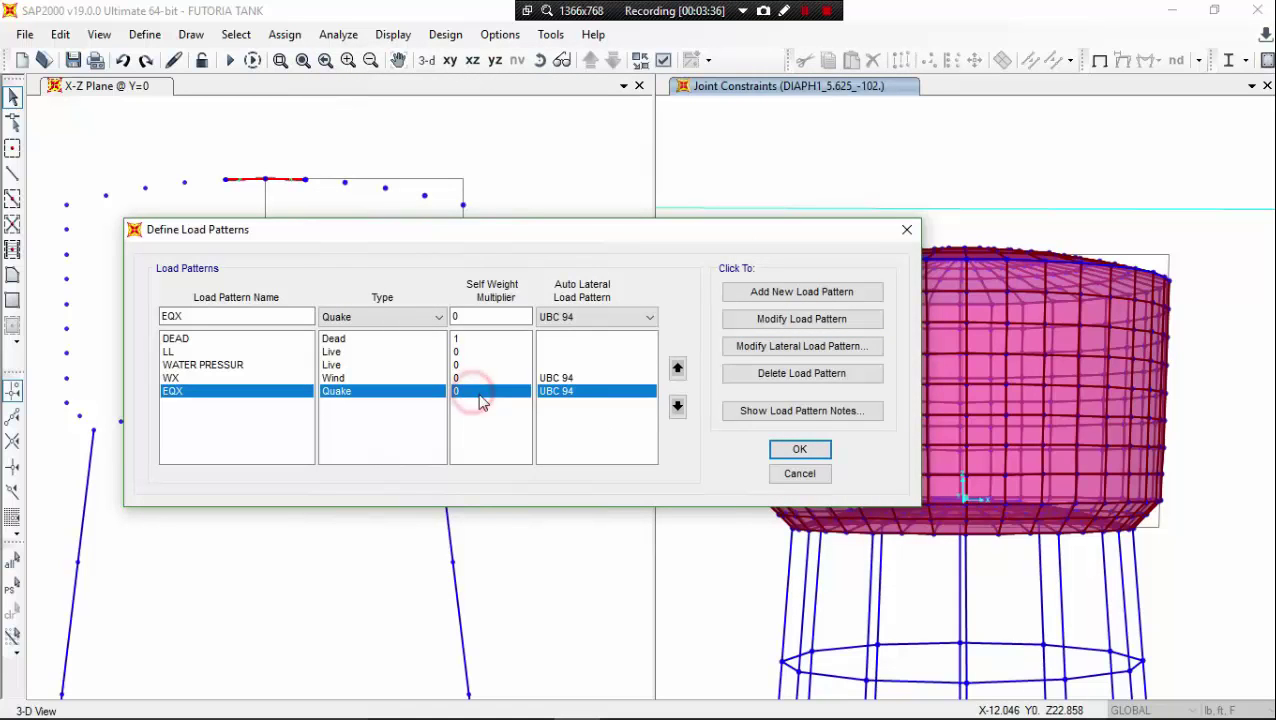
pyautogui.click(762, 347)
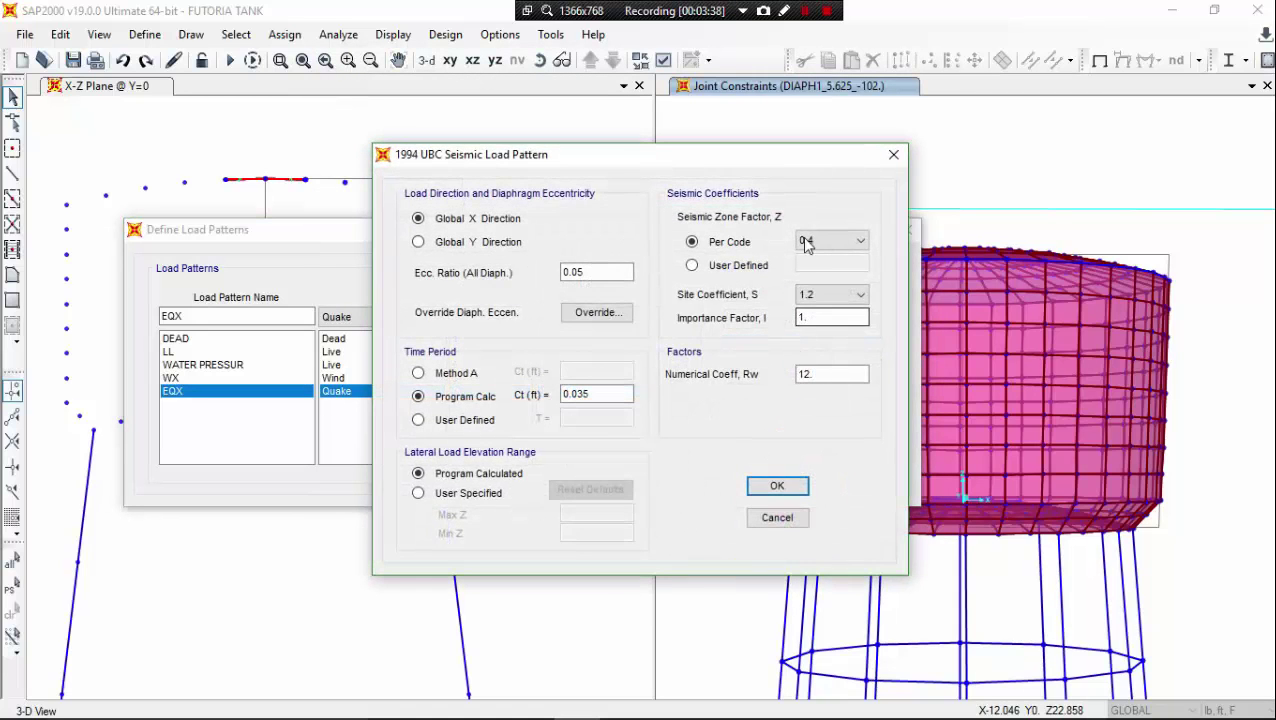
pyautogui.click(832, 241)
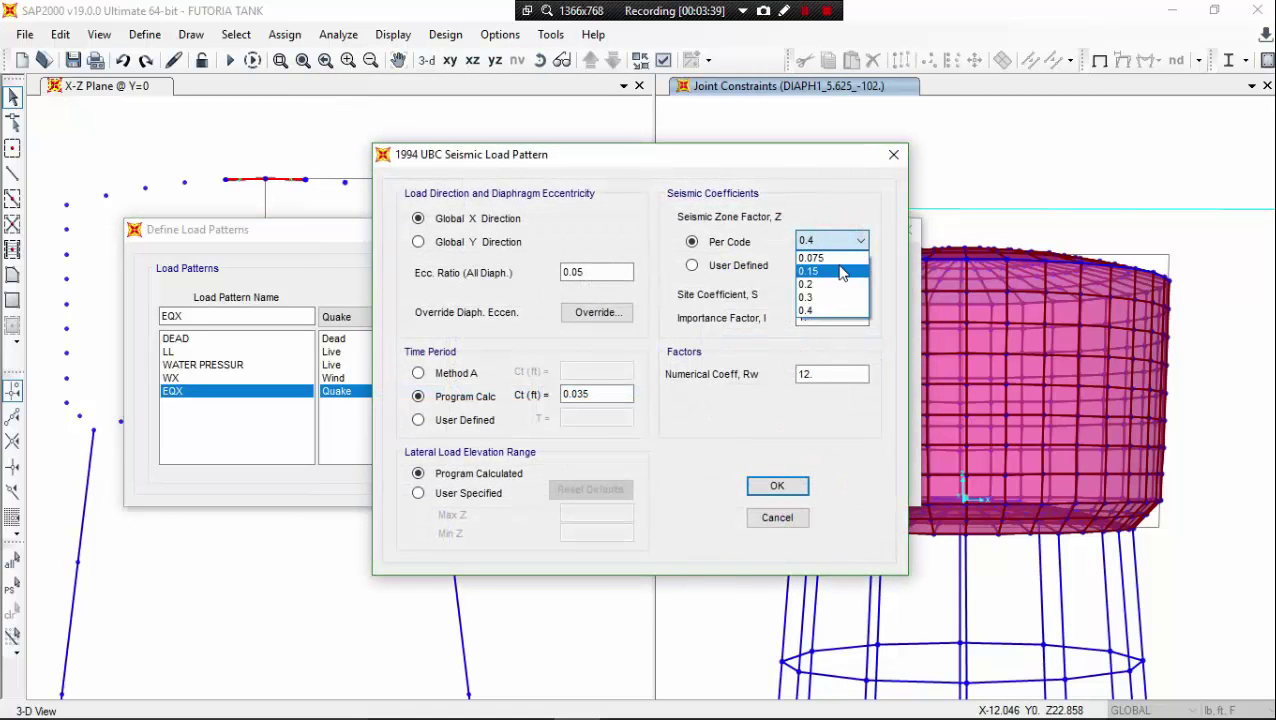
pyautogui.click(842, 271)
pyautogui.click(840, 296)
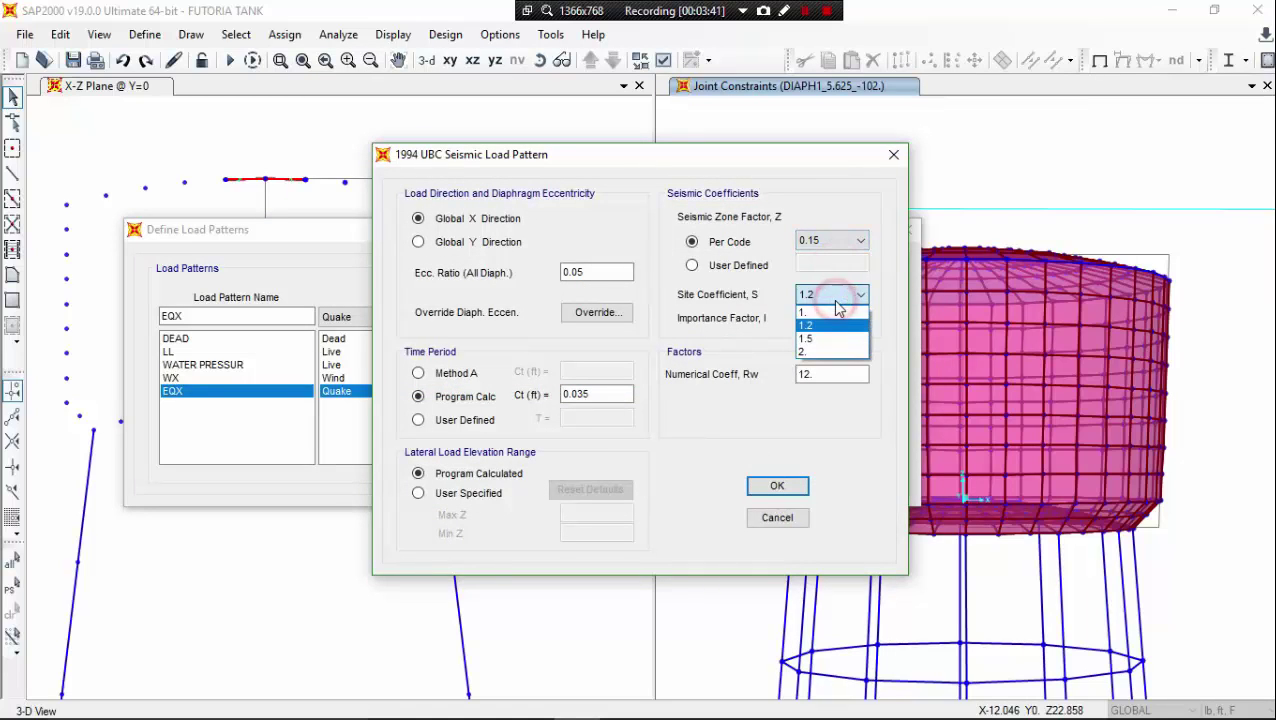
pyautogui.click(826, 340)
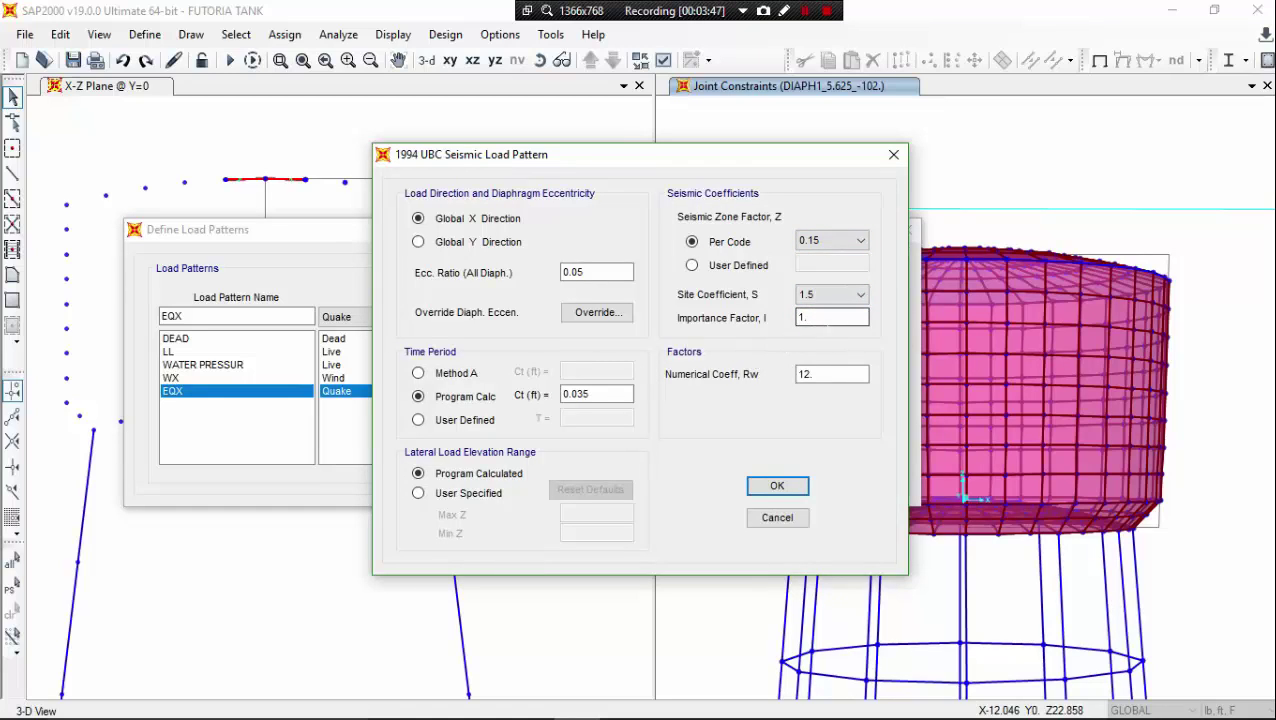
# Keep the EQX importance factor at 1, use Method A for the time period with Ct 0.03, and set Rw to 8.
pyautogui.click(820, 317)
pyautogui.click(495, 373)
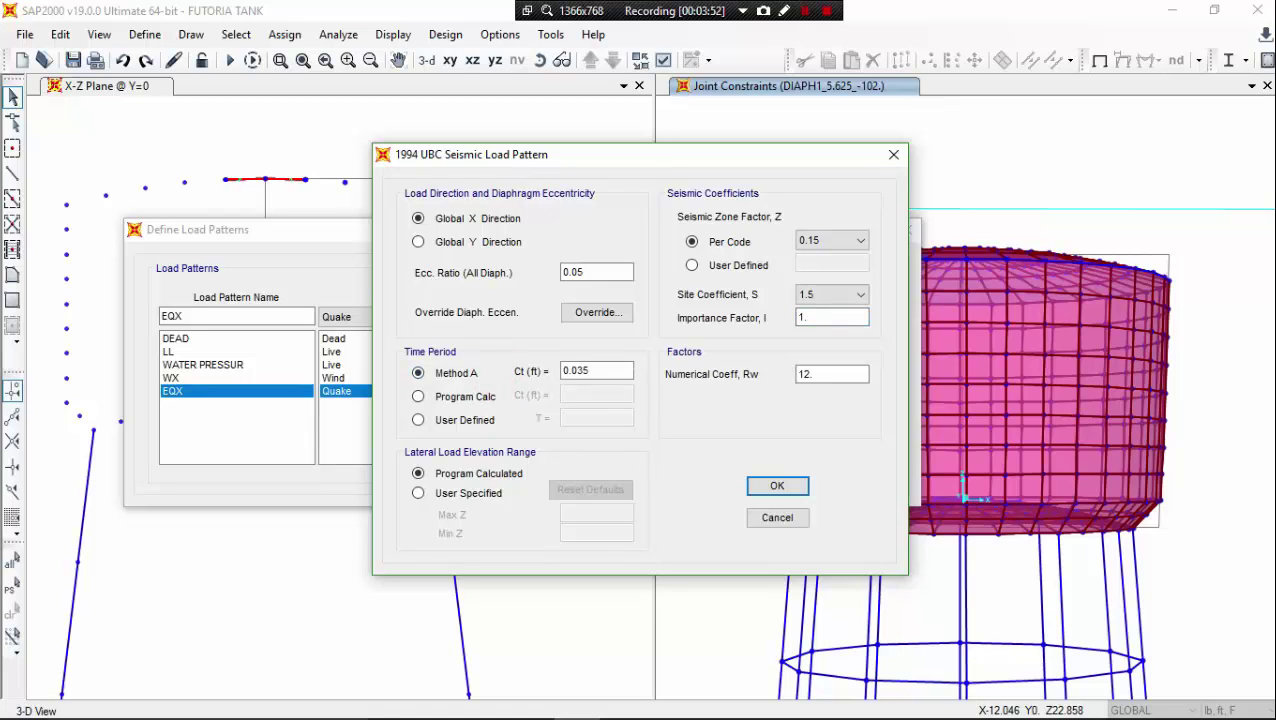
pyautogui.click(621, 371)
pyautogui.click(838, 374)
# Switch the EQX lateral load elevation range to user specified, keep its Z limits, and accept the seismic settings.
pyautogui.click(483, 498)
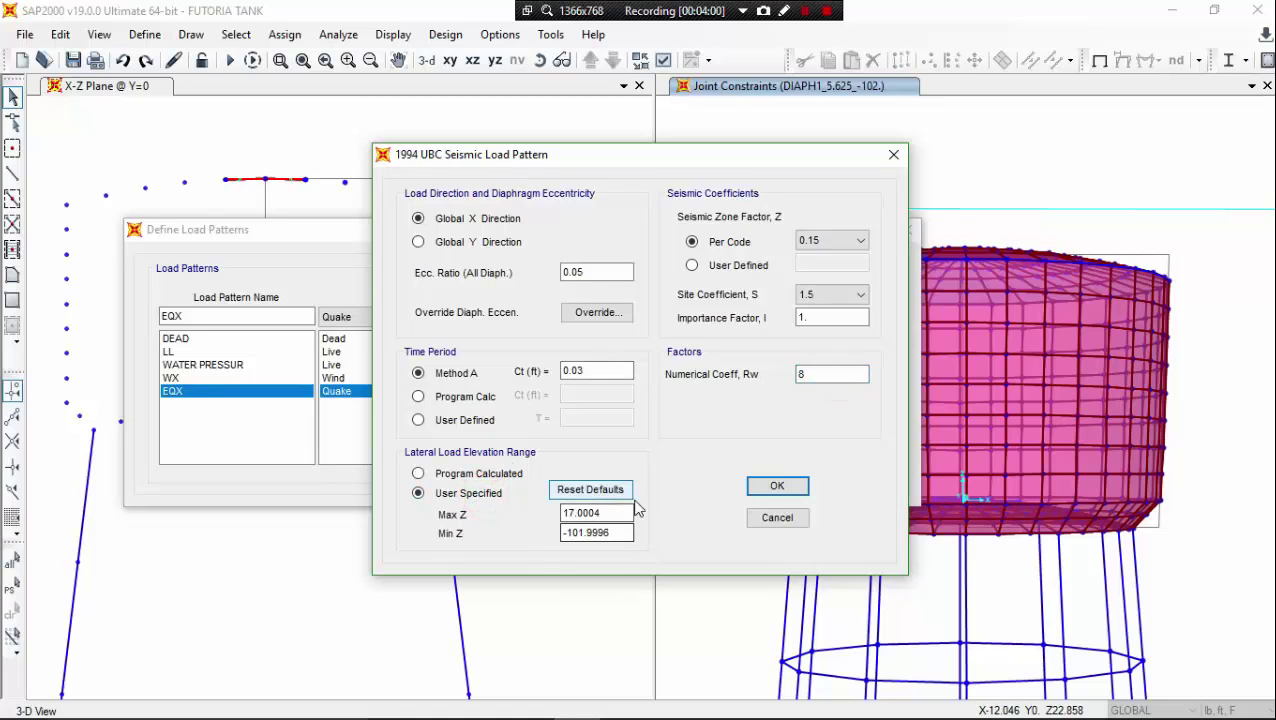
pyautogui.click(812, 19)
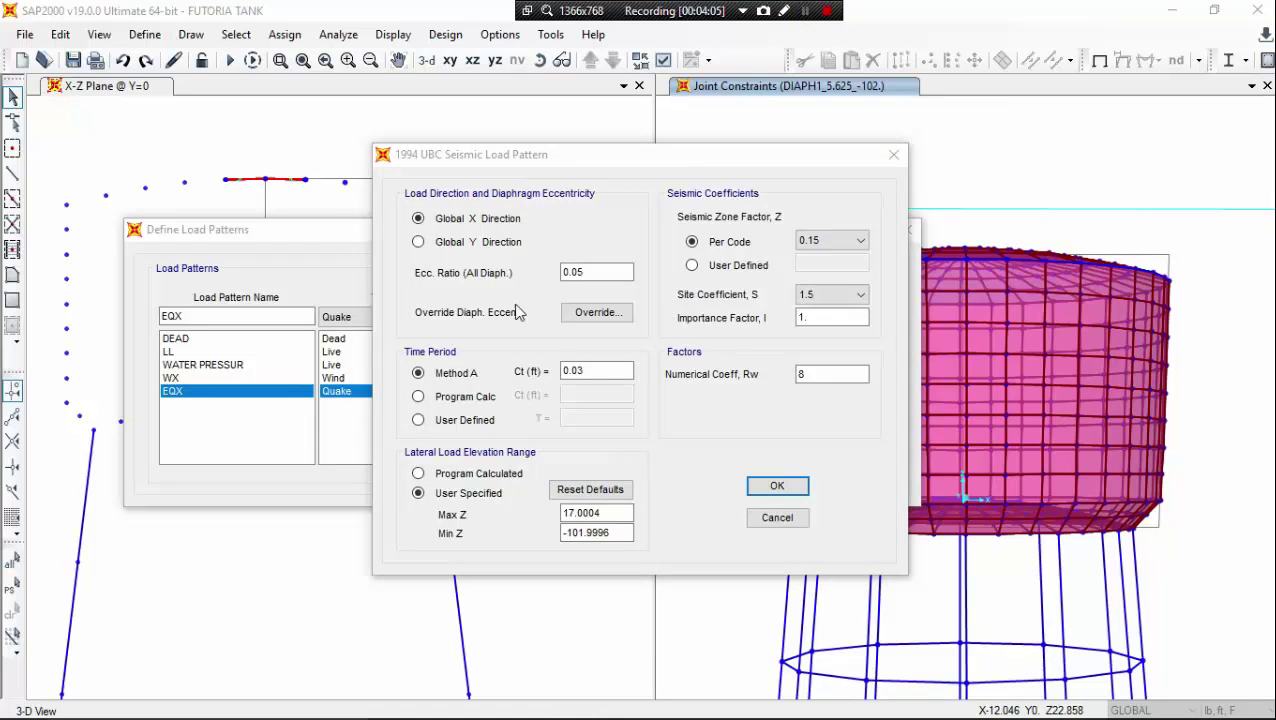
pyautogui.click(777, 486)
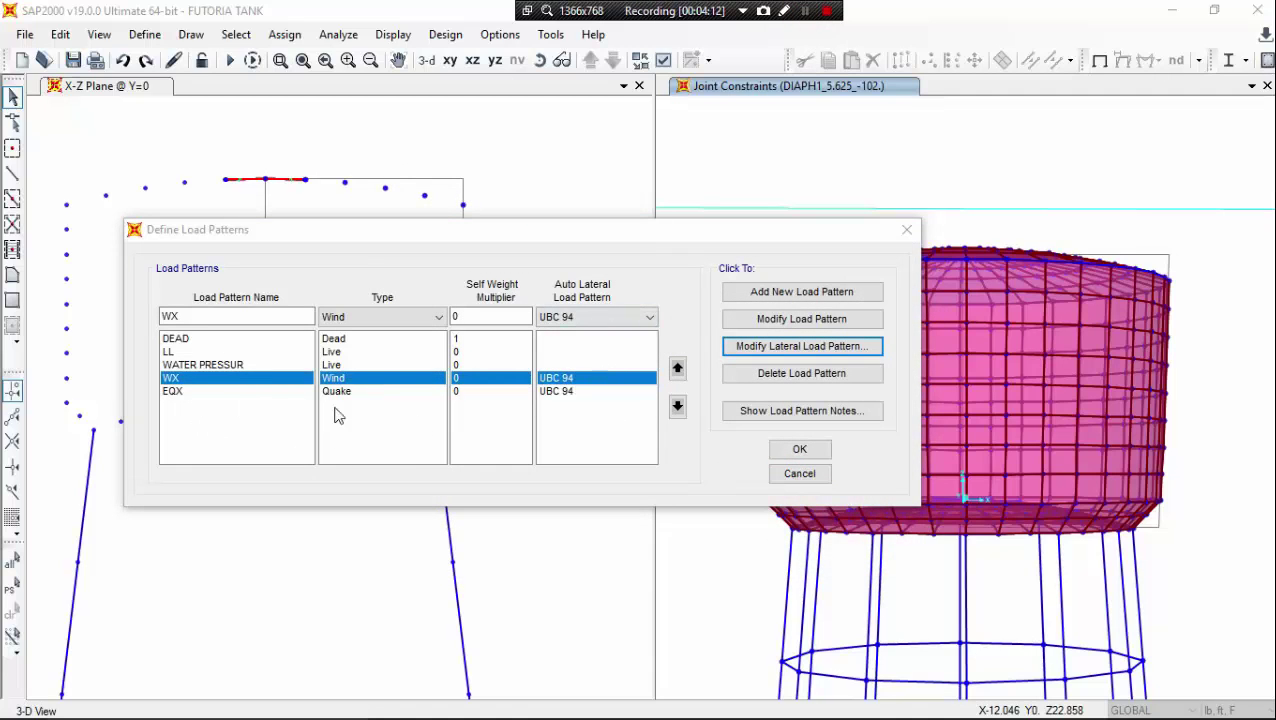
# Recheck the WX wind and EQX seismic lateral load settings, and accept the load pattern definitions.
pyautogui.click(752, 350)
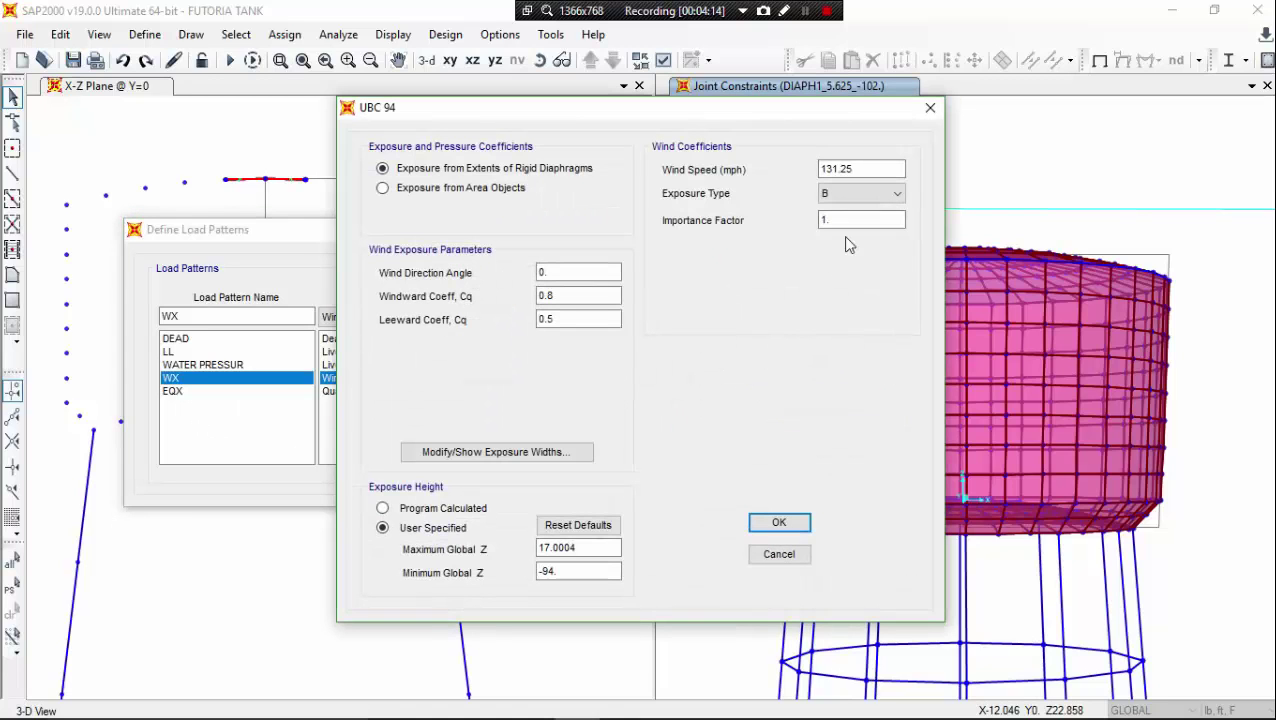
pyautogui.click(850, 220)
pyautogui.click(768, 524)
pyautogui.click(471, 392)
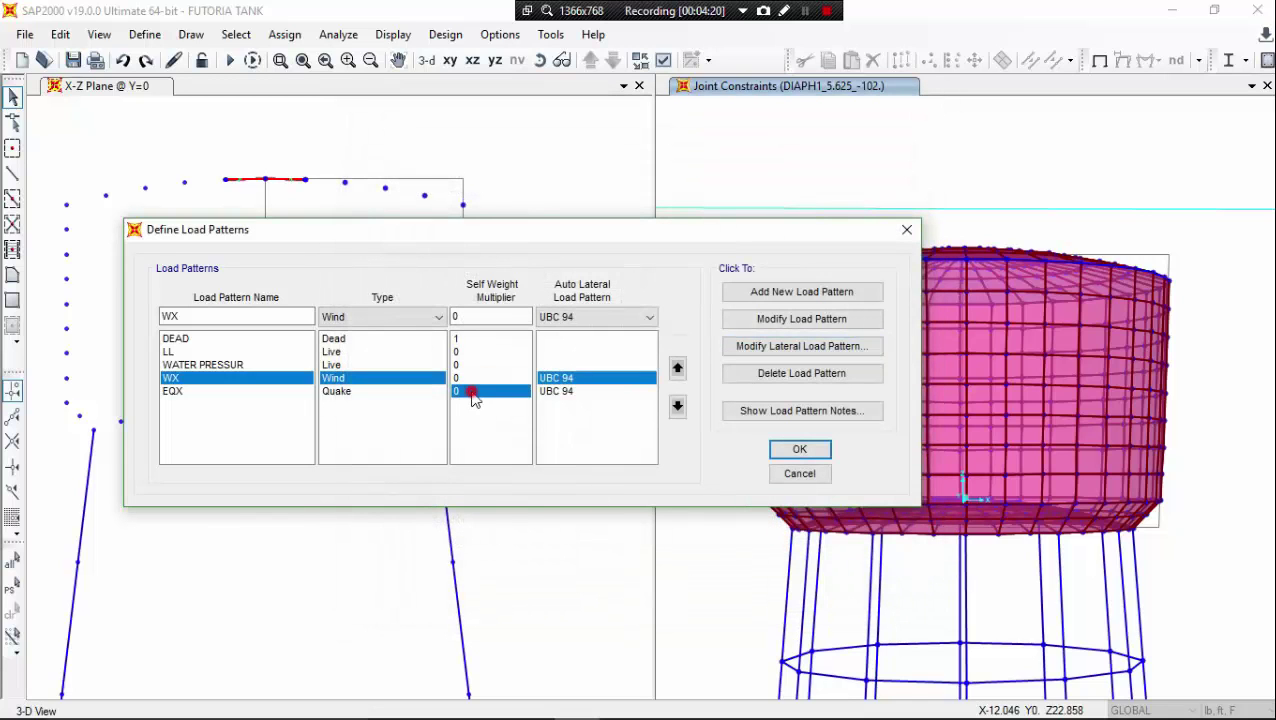
pyautogui.click(801, 346)
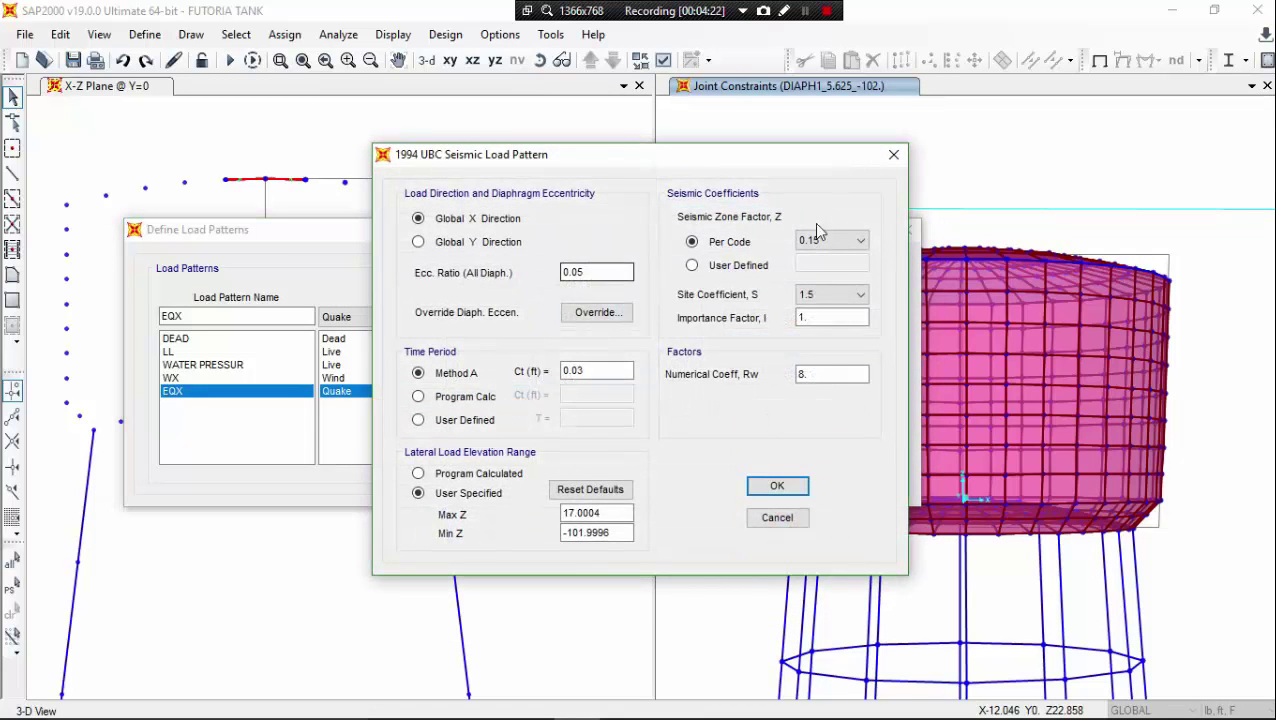
pyautogui.click(775, 486)
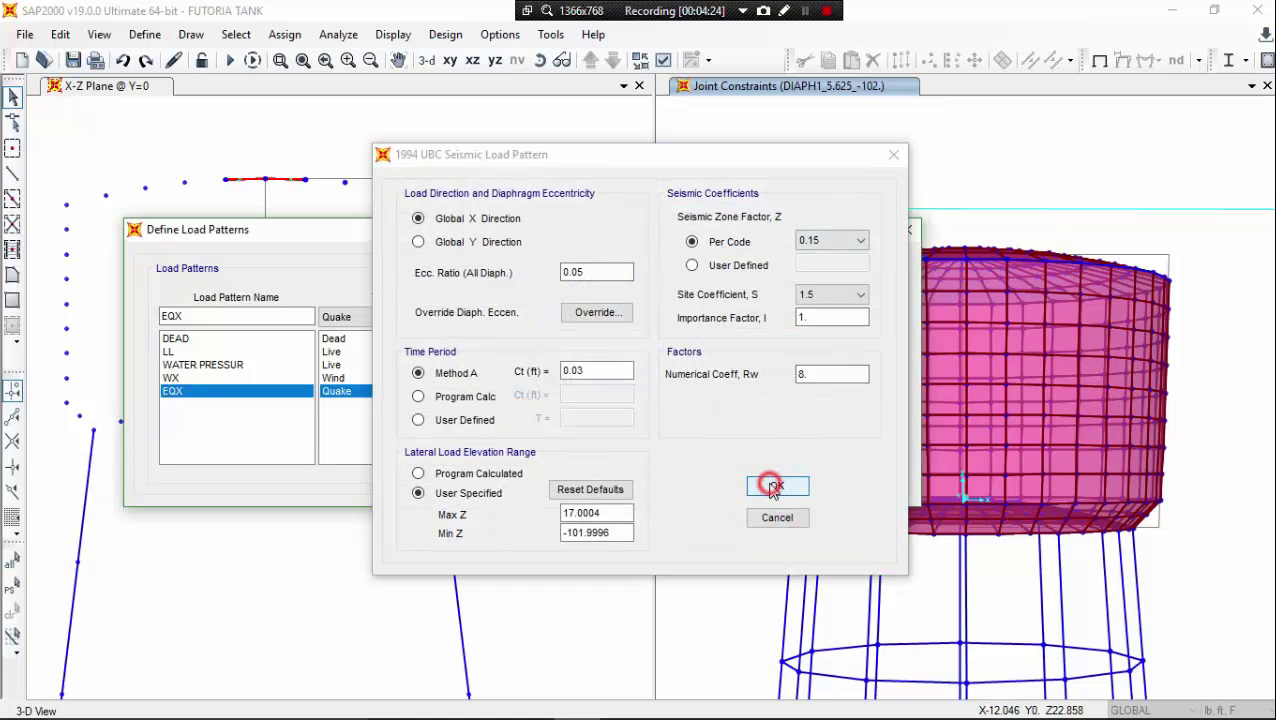
pyautogui.click(795, 448)
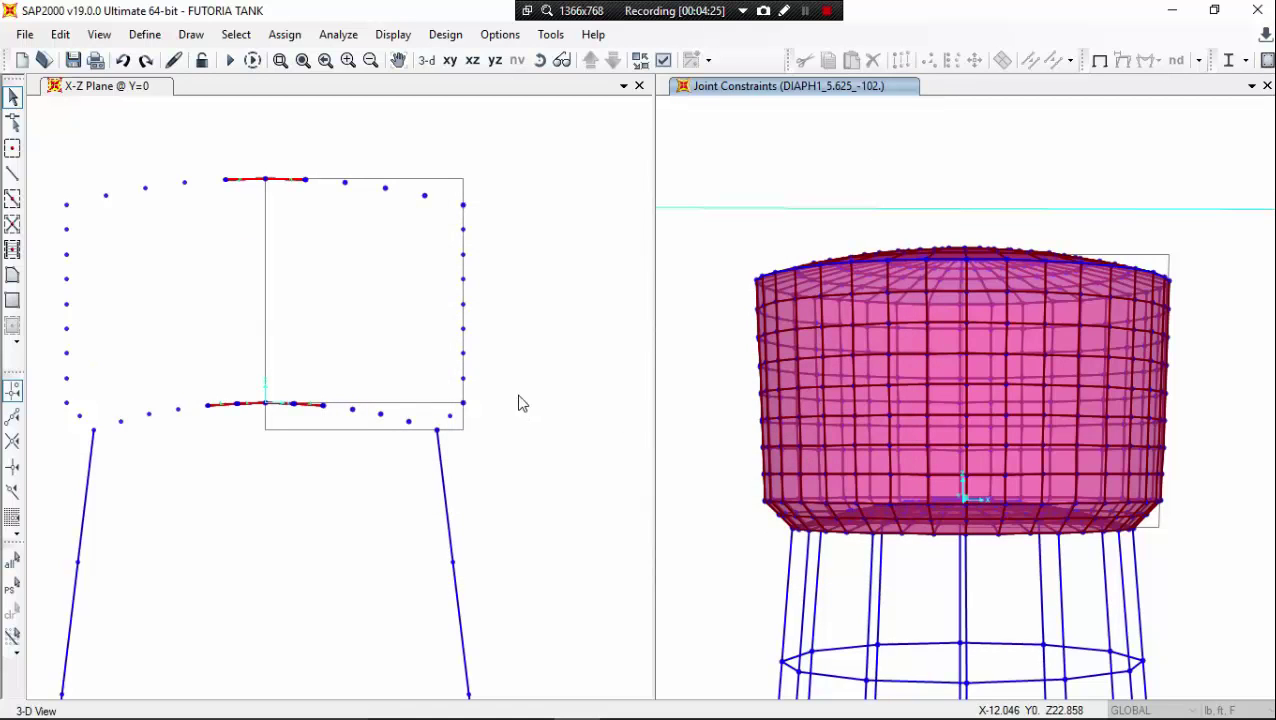
# Open the load combination definitions and start a new load combination.
pyautogui.scroll(-2, 537, 352)
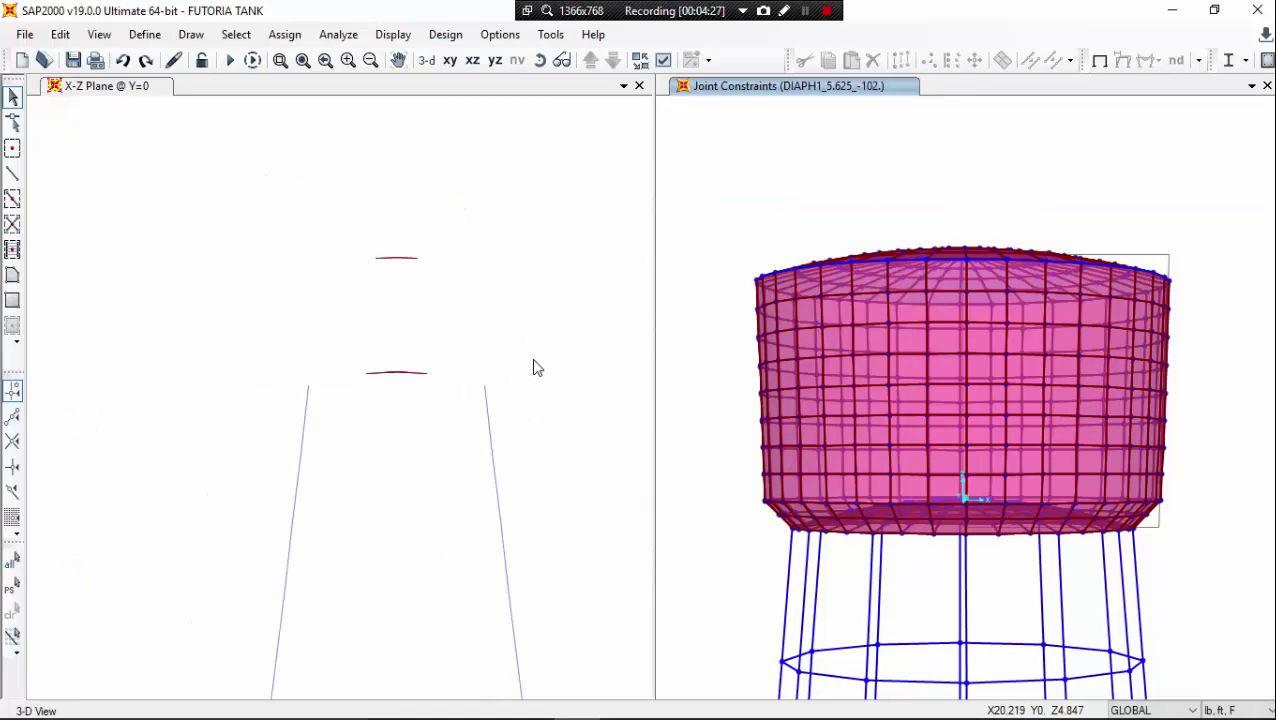
pyautogui.moveTo(533, 364); pyautogui.dragTo(490, 333, button='middle')
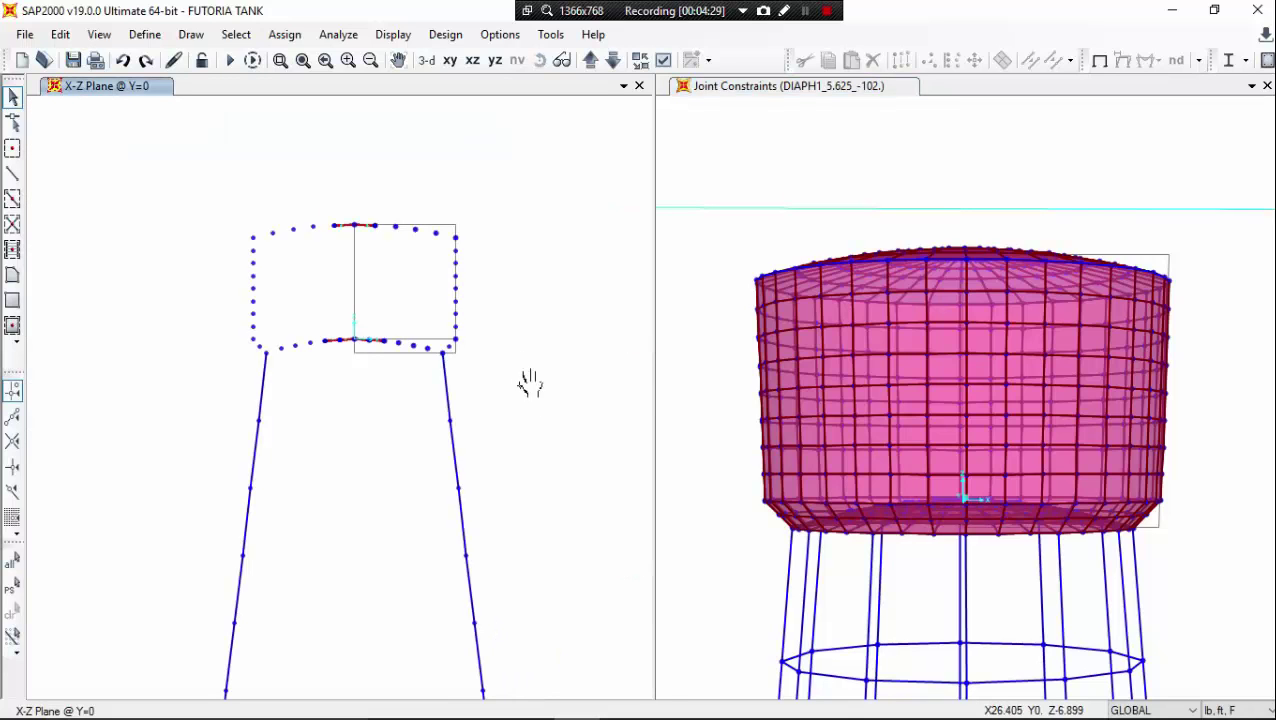
pyautogui.moveTo(530, 382); pyautogui.dragTo(506, 359, button='middle')
pyautogui.click(145, 35)
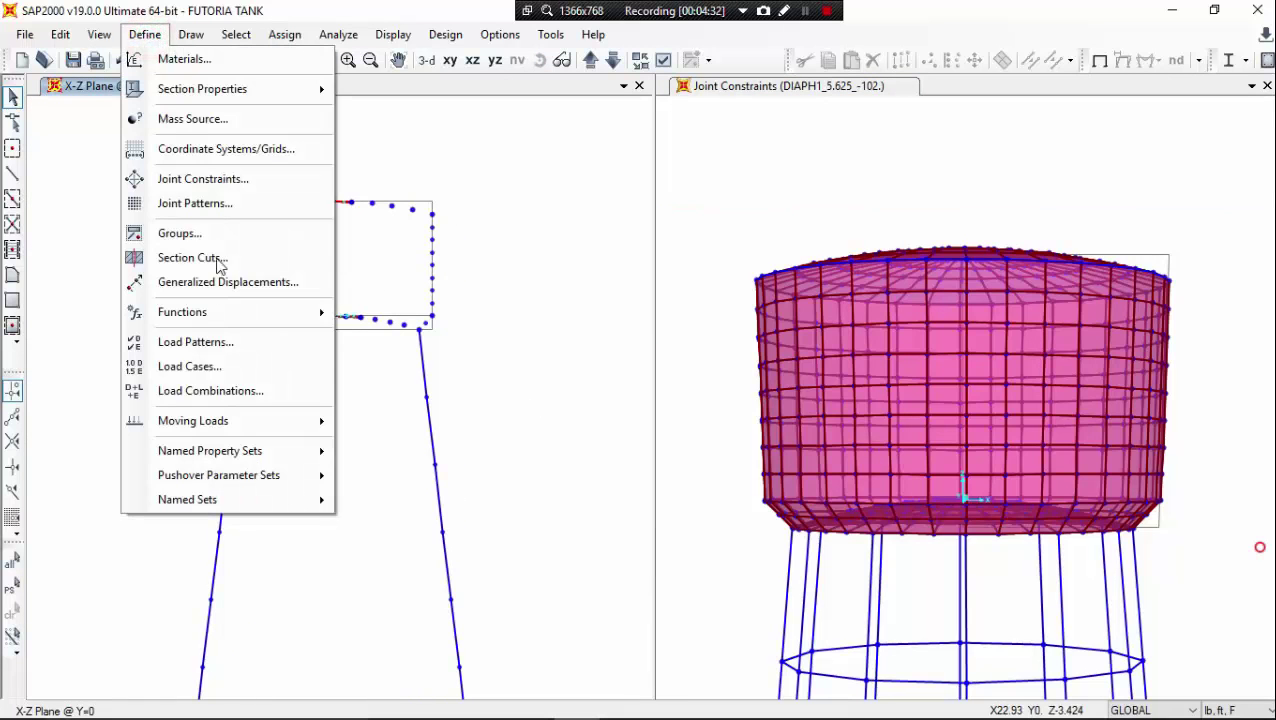
pyautogui.click(238, 392)
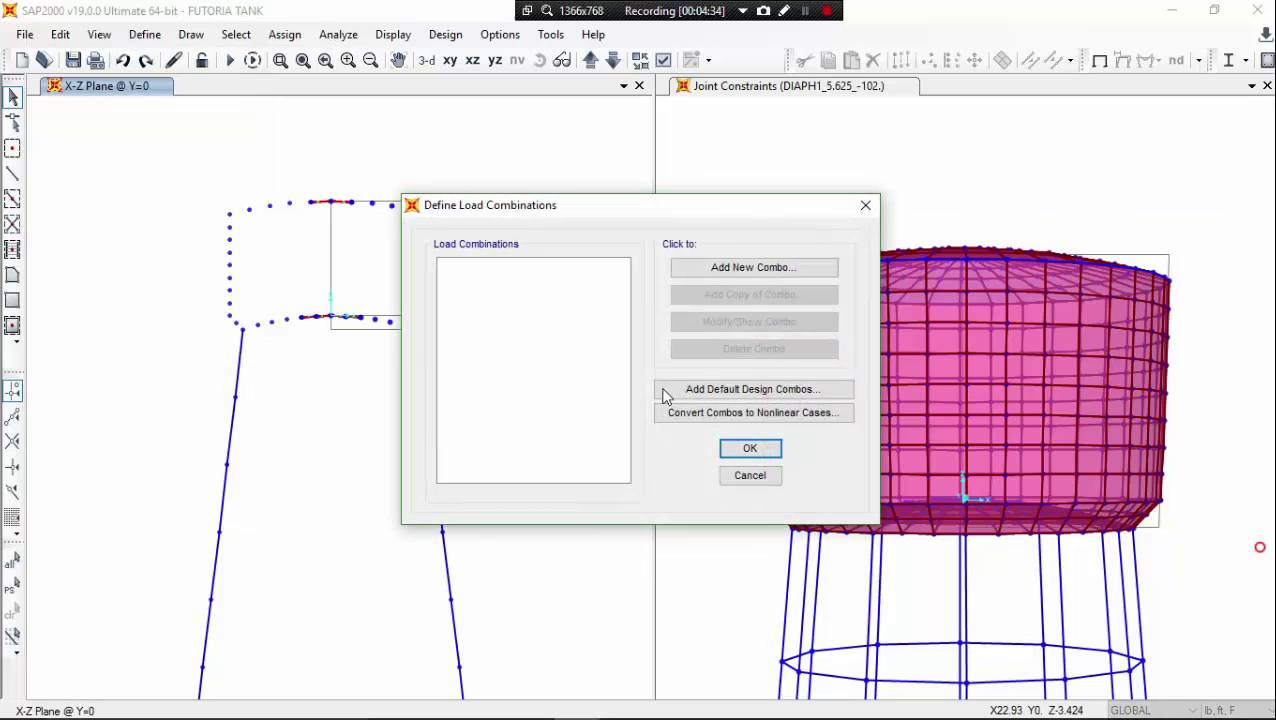
pyautogui.click(759, 266)
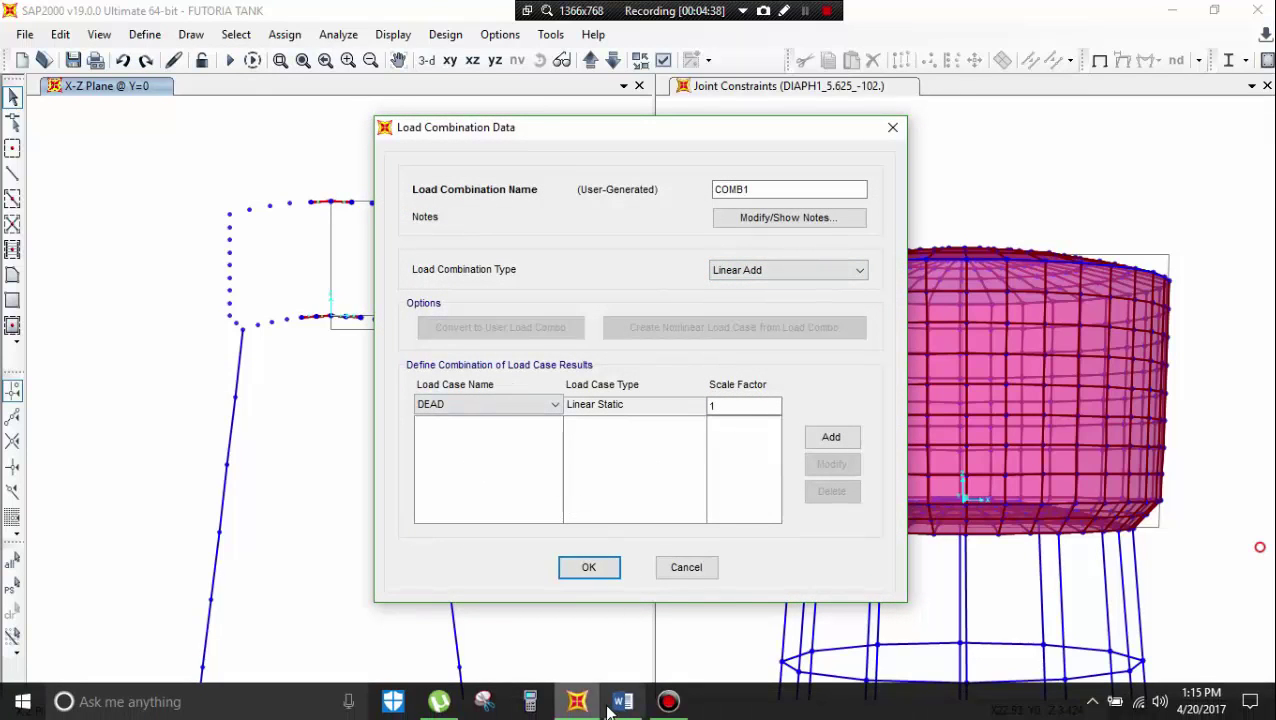
# Switch to the Word document and examine its load combination lists, down to the one for symmetric structures.
pyautogui.click(620, 703)
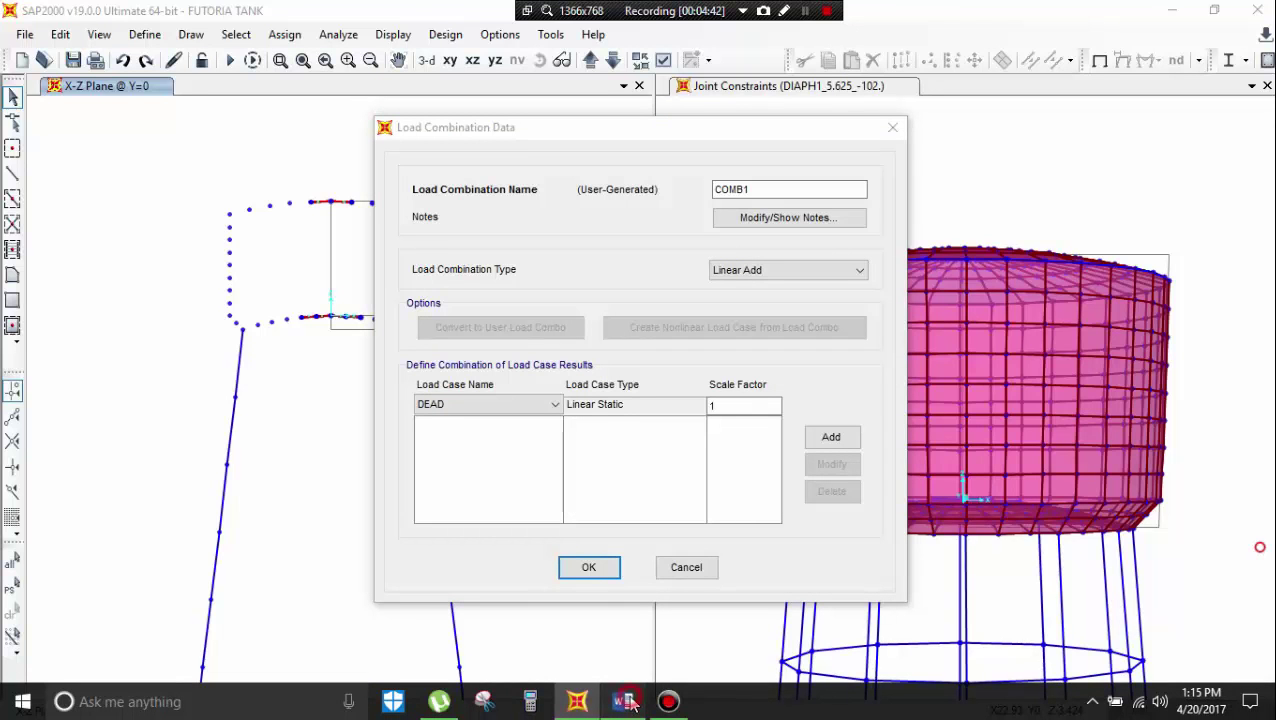
pyautogui.click(805, 11)
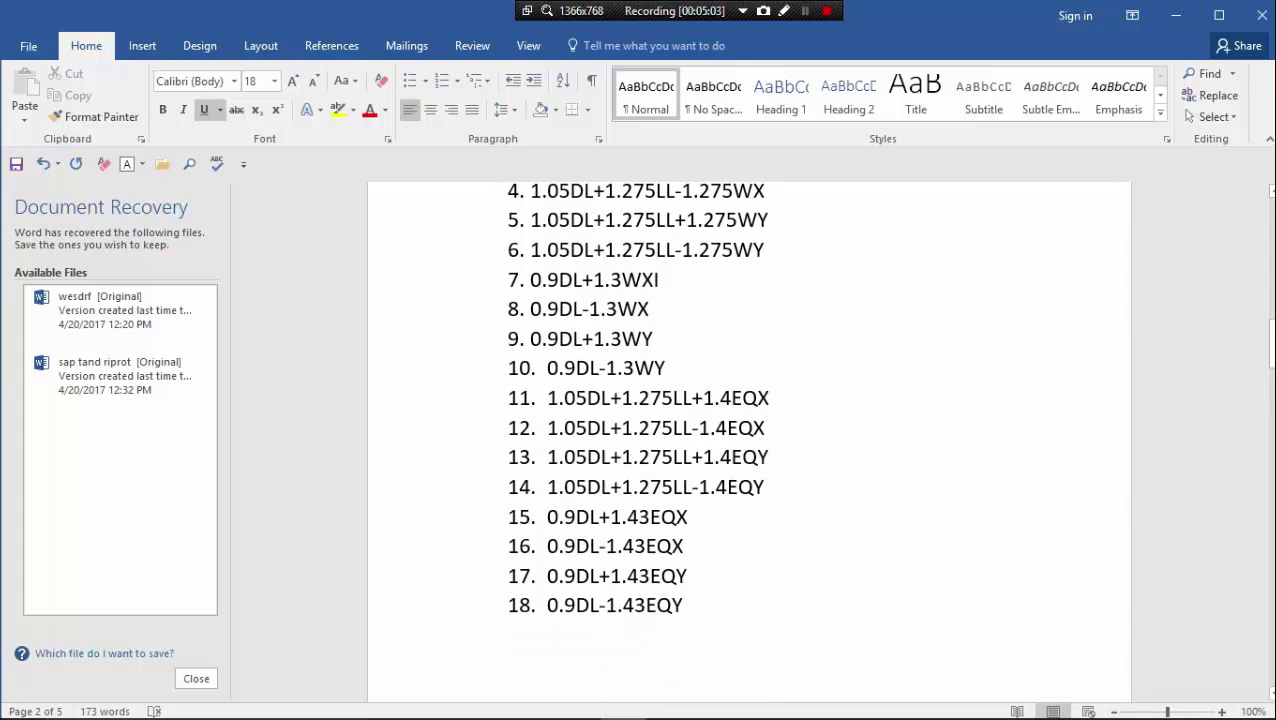
pyautogui.scroll(3, 749, 440)
pyautogui.scroll(-1, 749, 440)
pyautogui.scroll(-2, 749, 440)
pyautogui.scroll(3, 749, 440)
pyautogui.scroll(-15, 749, 440)
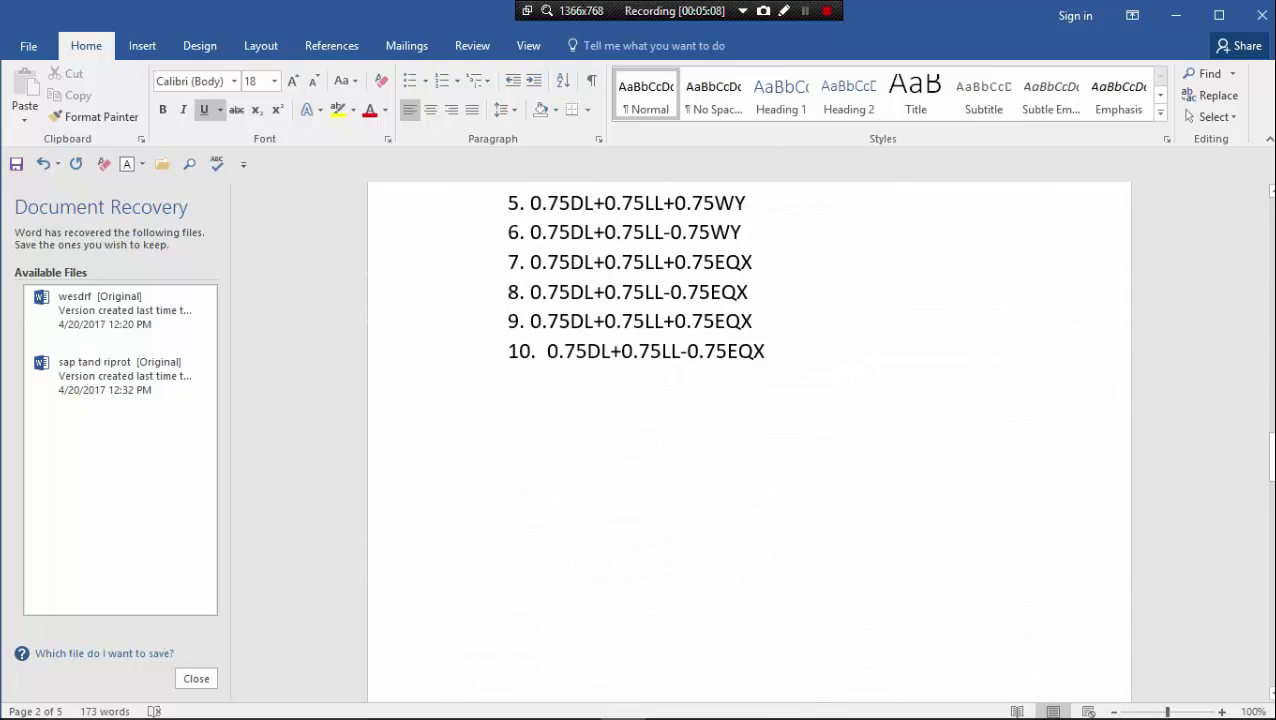
pyautogui.scroll(-20, 749, 440)
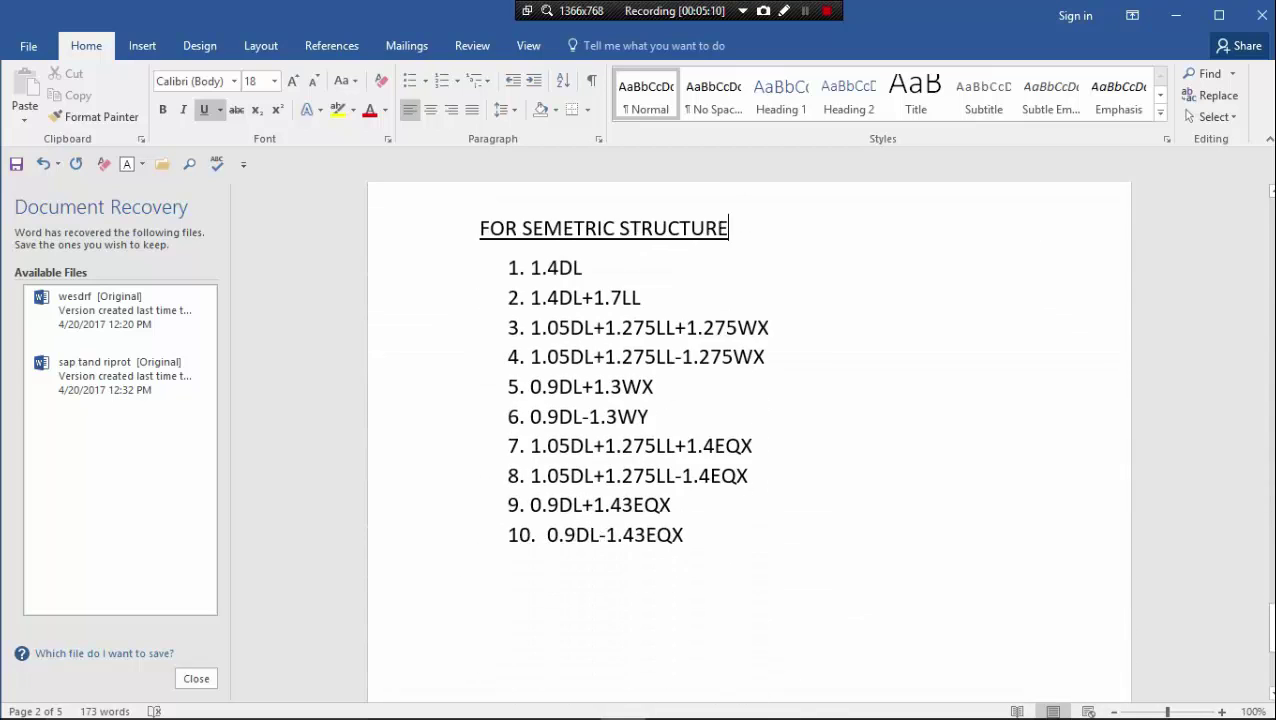
pyautogui.scroll(3, 749, 440)
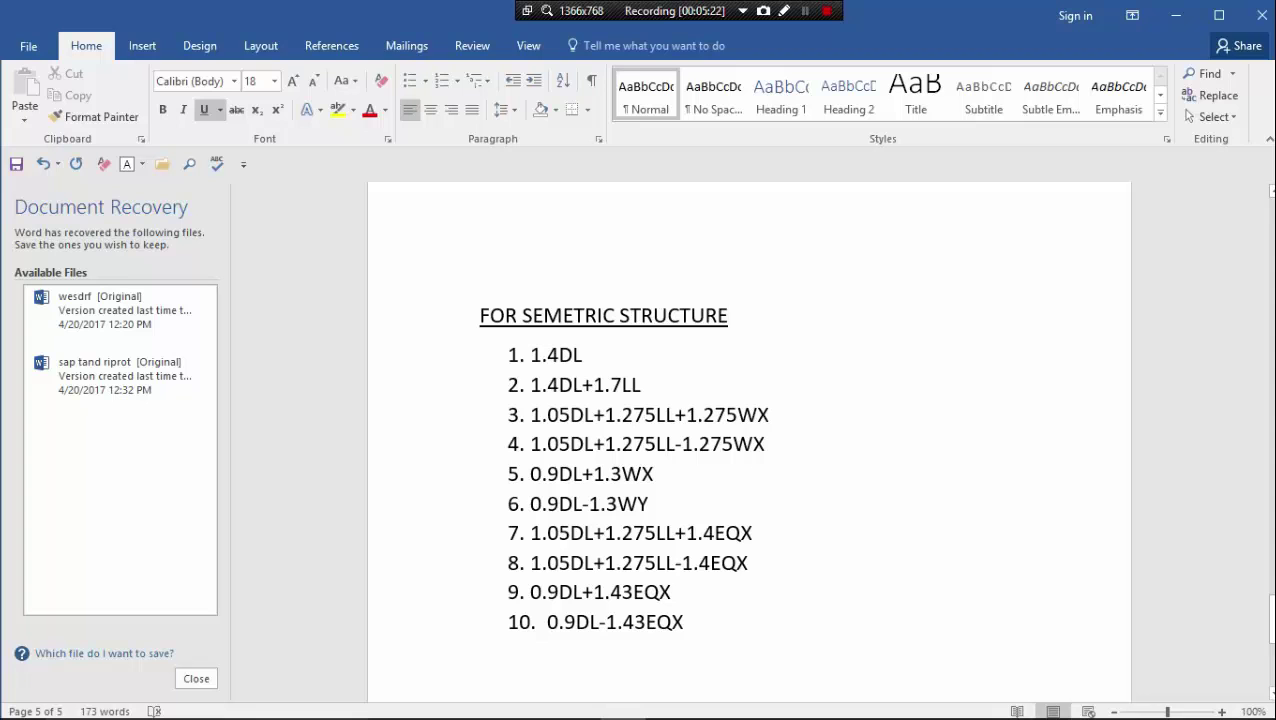
# Return to SAP2000 and define COMB1 as a Linear Add combination with DEAD at a scale factor of 1.4.
pyautogui.moveTo(597, 712)
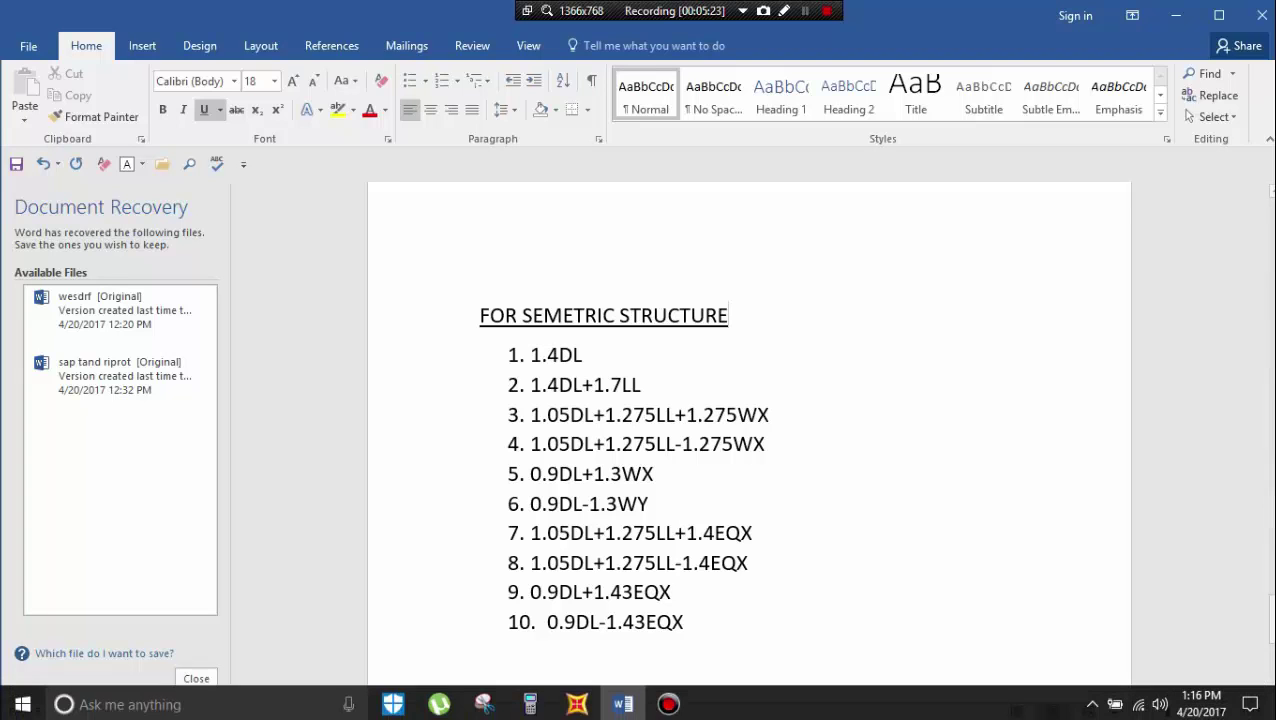
pyautogui.click(592, 706)
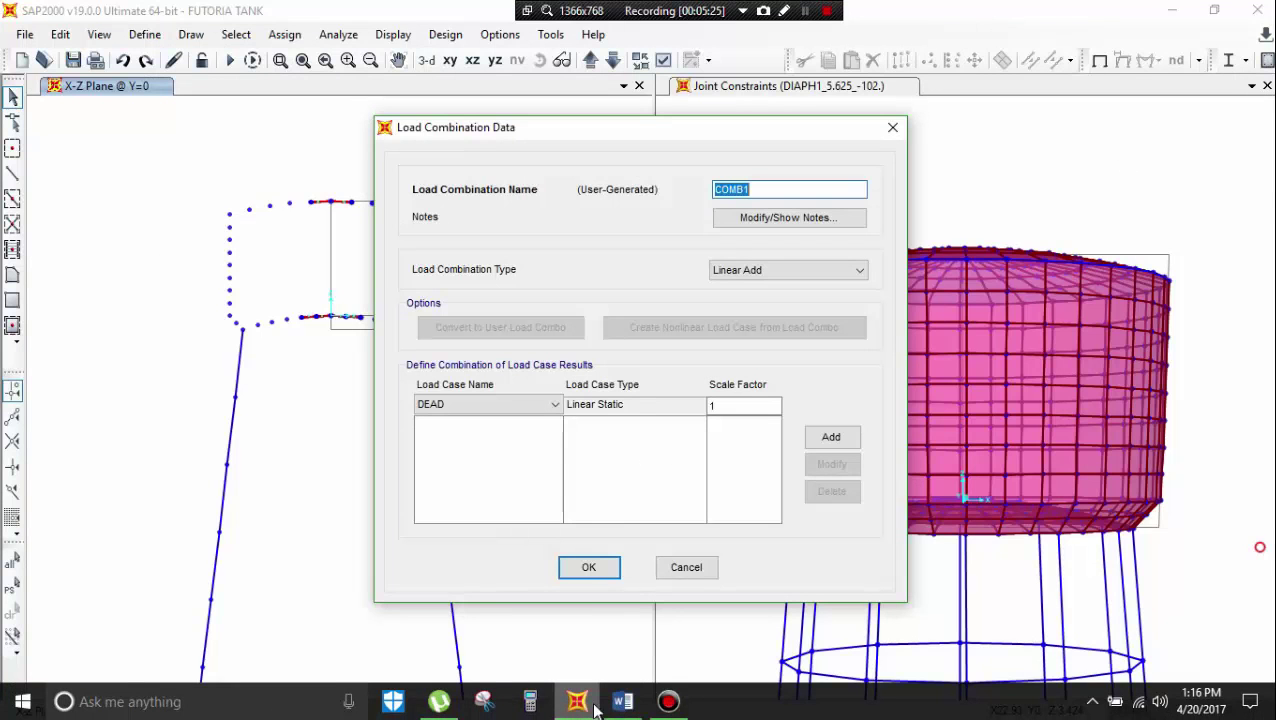
pyautogui.click(729, 401)
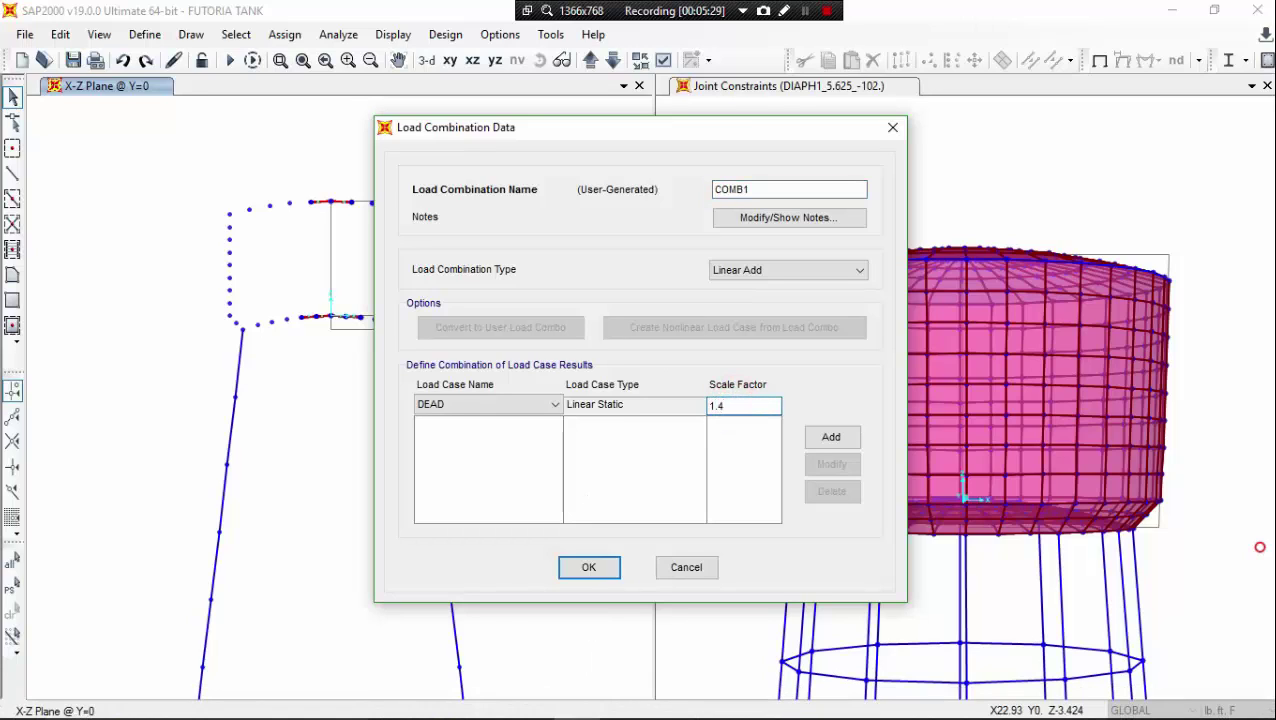
pyautogui.click(822, 441)
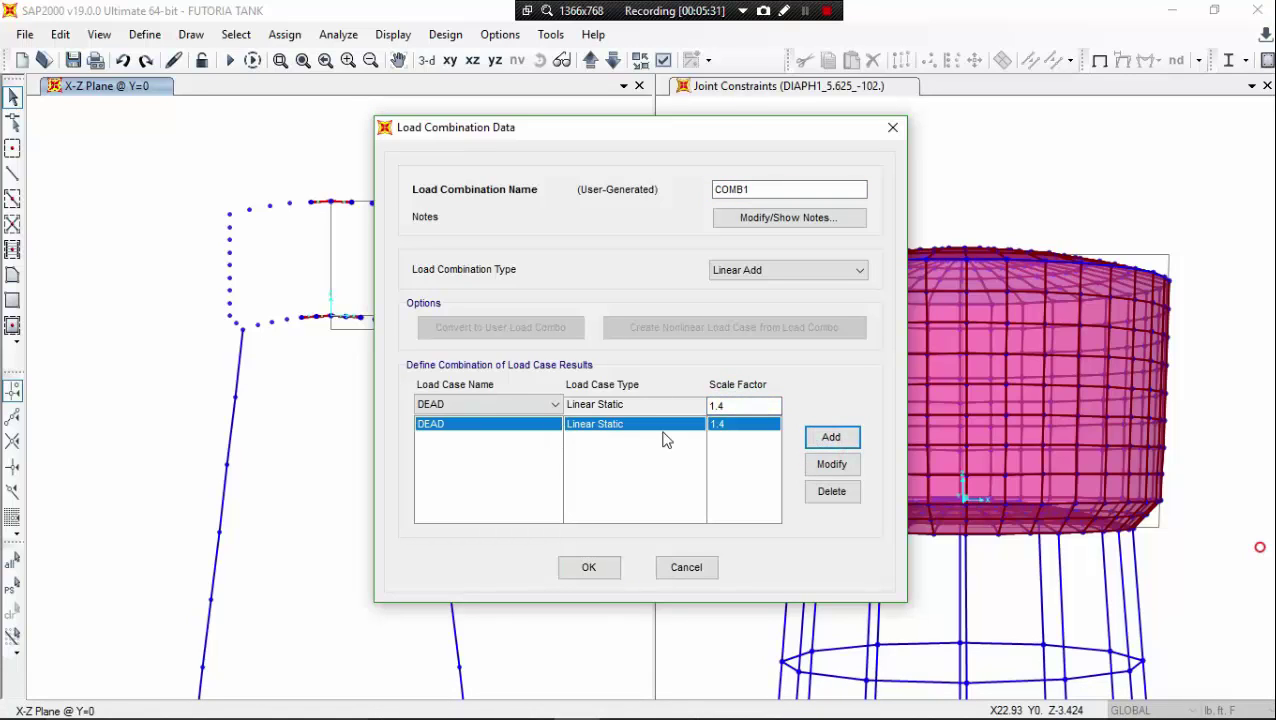
pyautogui.click(588, 567)
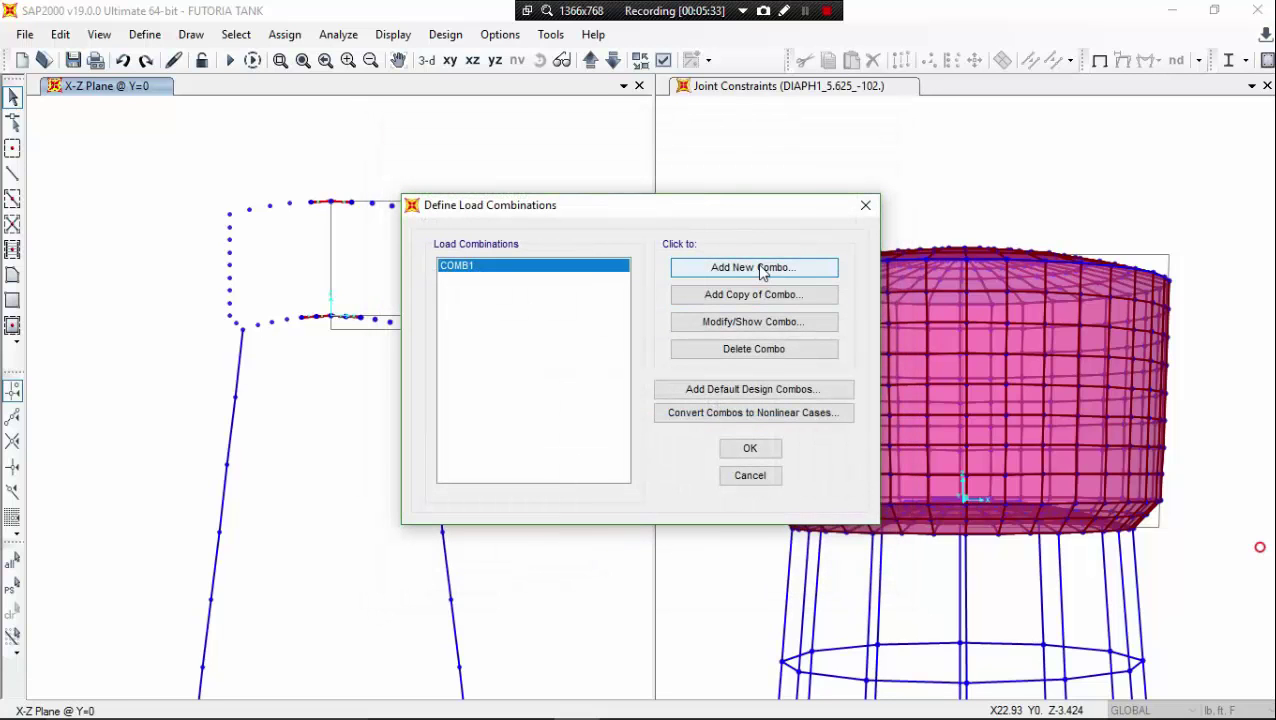
# Create a second Linear Add combination, COMB2, and add the DEAD load case to it with scale factor 1.4.
pyautogui.click(762, 268)
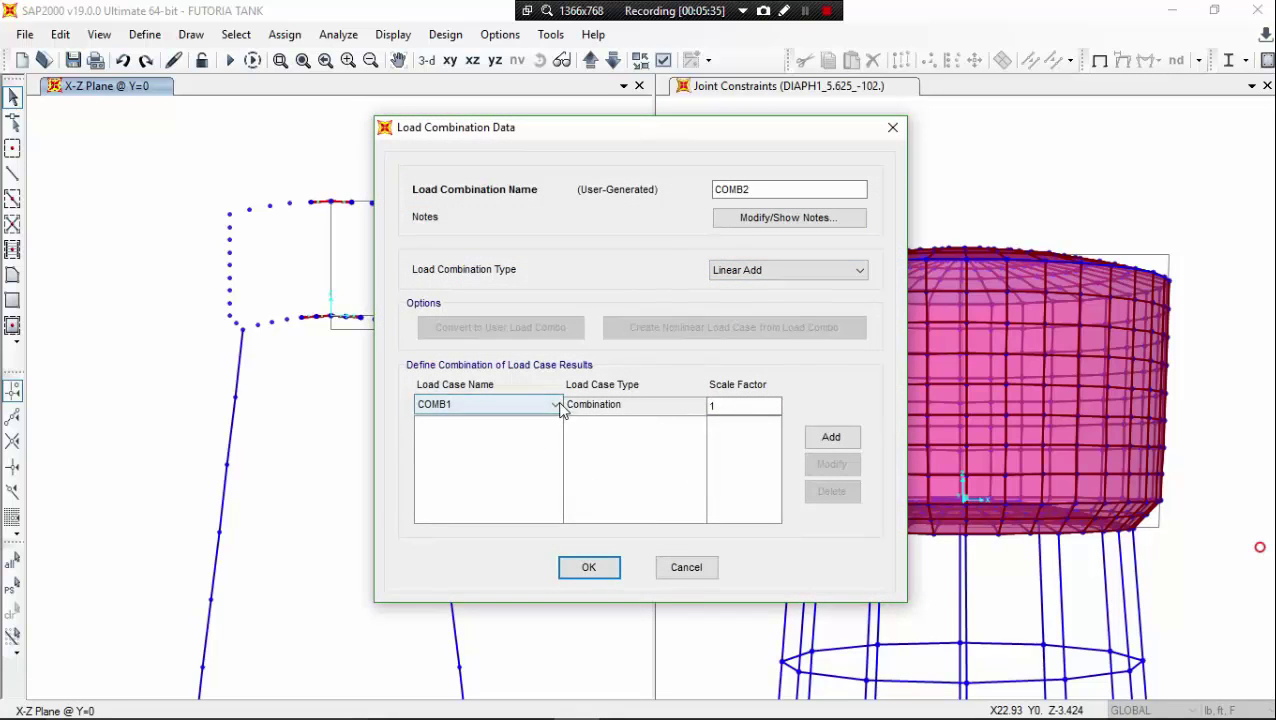
pyautogui.click(557, 406)
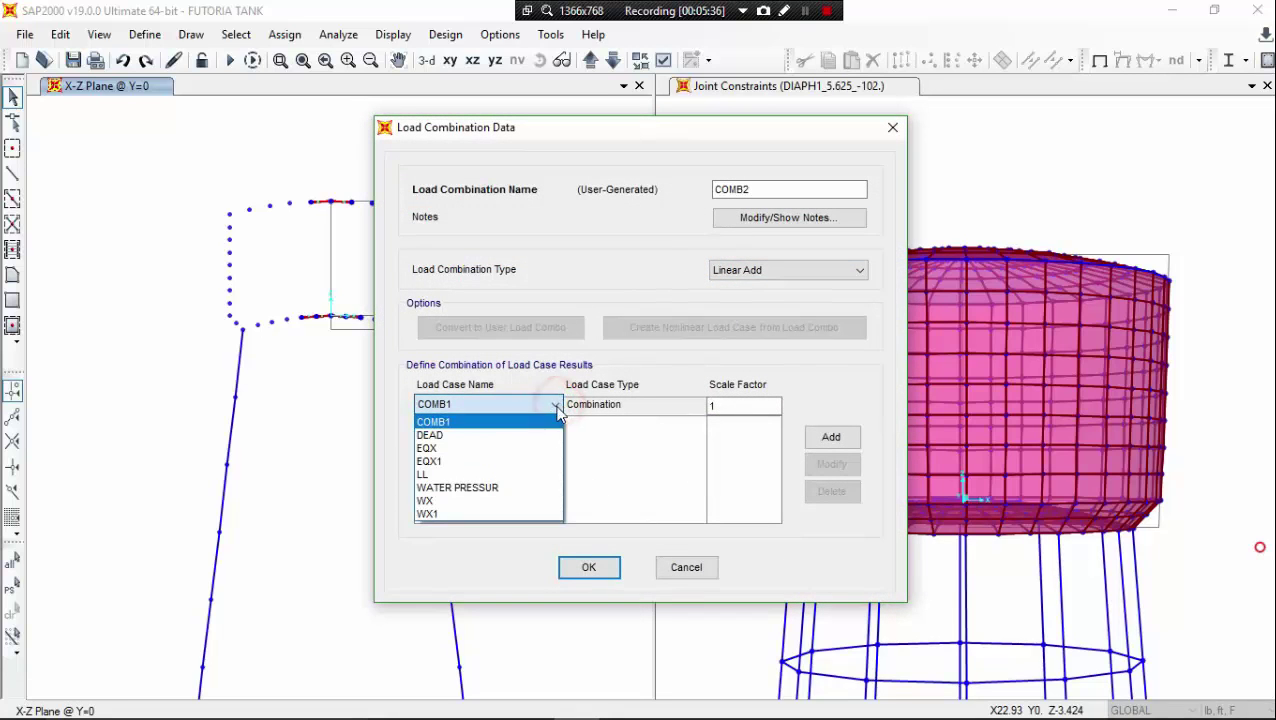
pyautogui.click(800, 12)
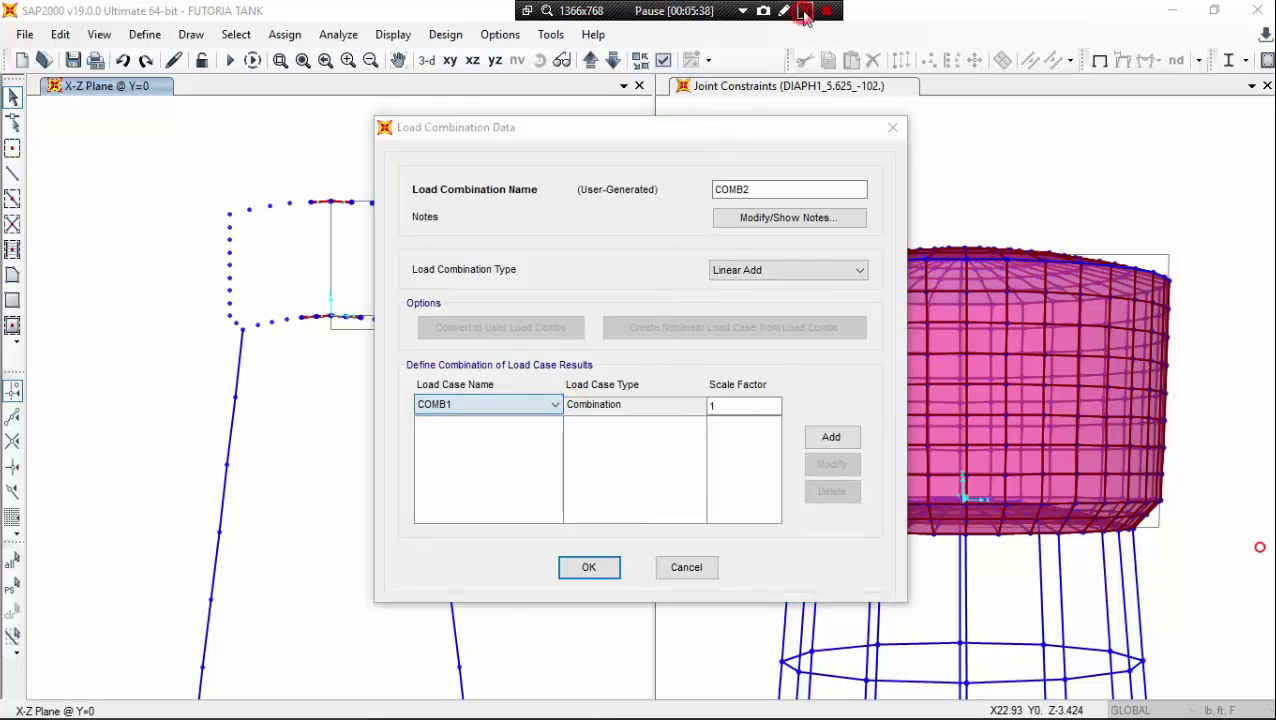
pyautogui.click(551, 407)
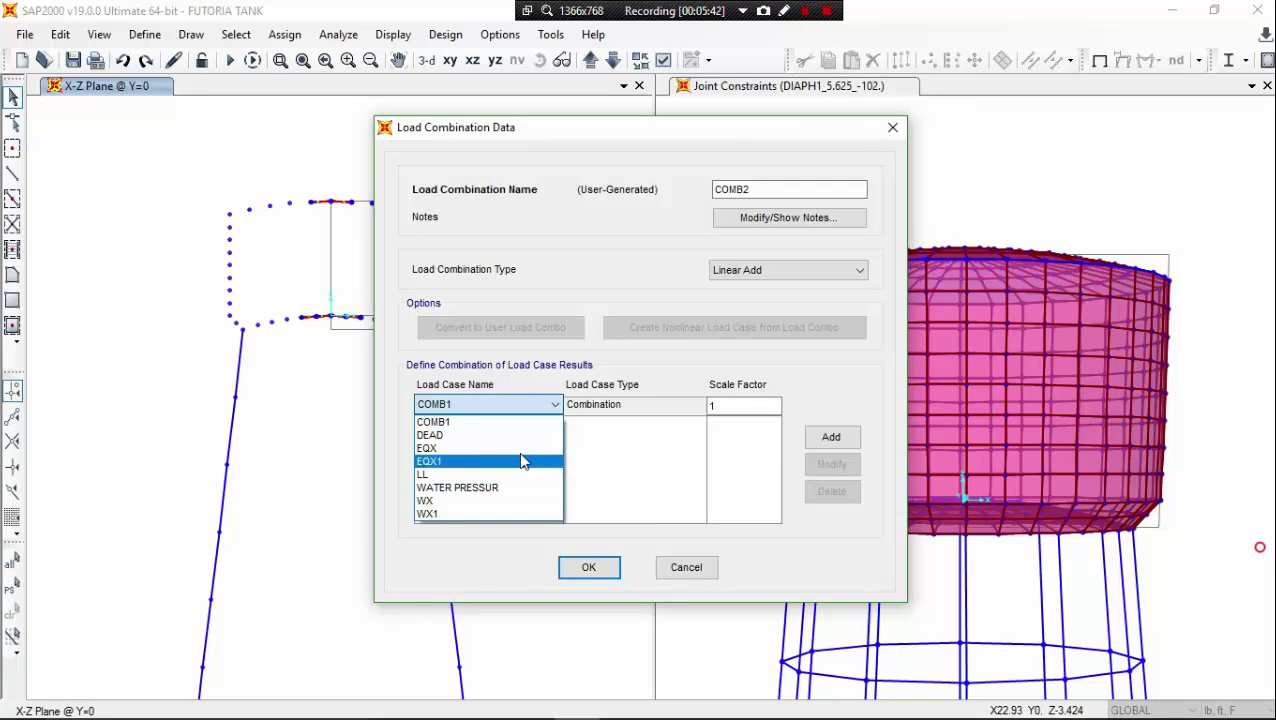
pyautogui.click(521, 436)
pyautogui.click(716, 406)
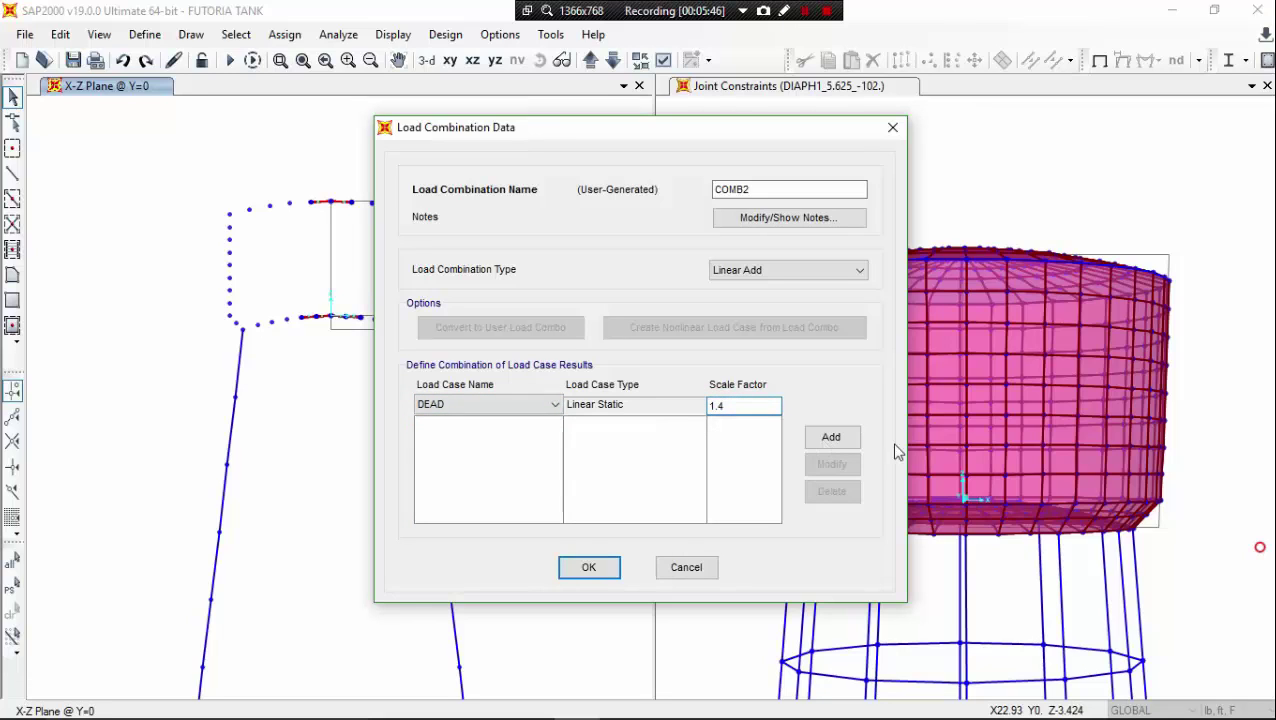
pyautogui.click(838, 443)
# Add the LL and WATER PRESSUR load cases to COMB2, each with scale factor 1.7, and accept the combination.
pyautogui.click(553, 406)
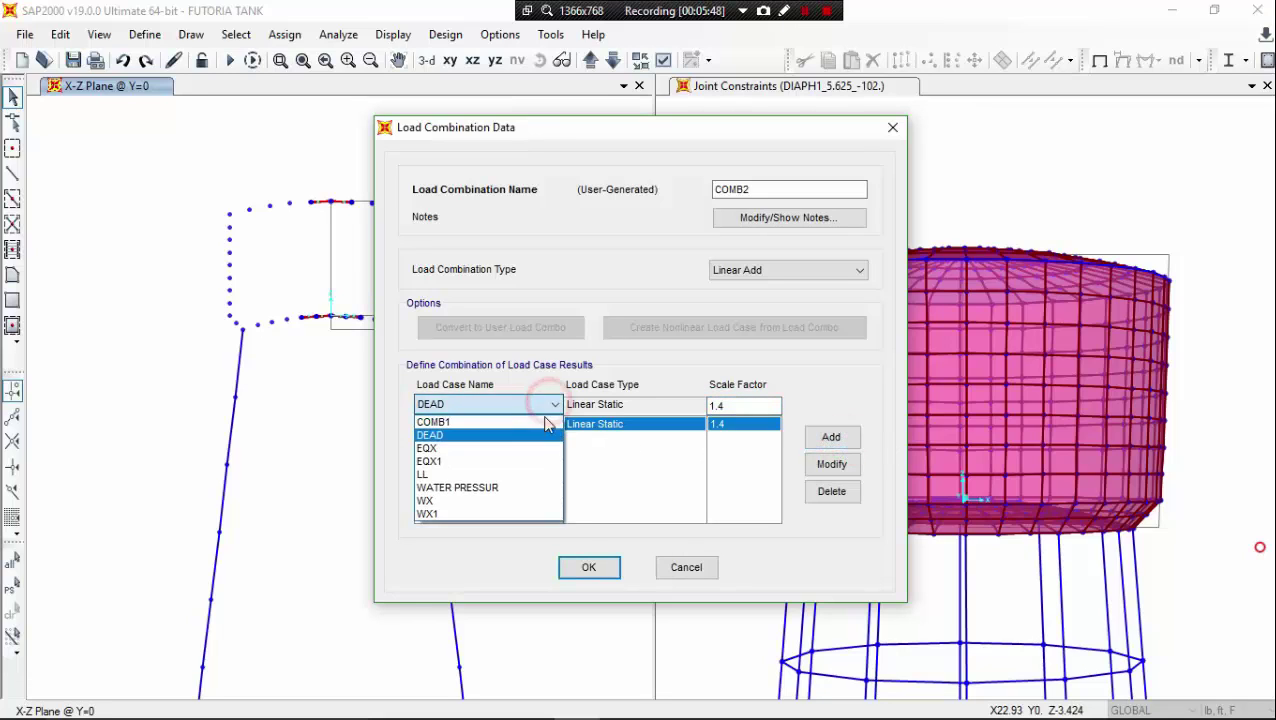
pyautogui.click(518, 476)
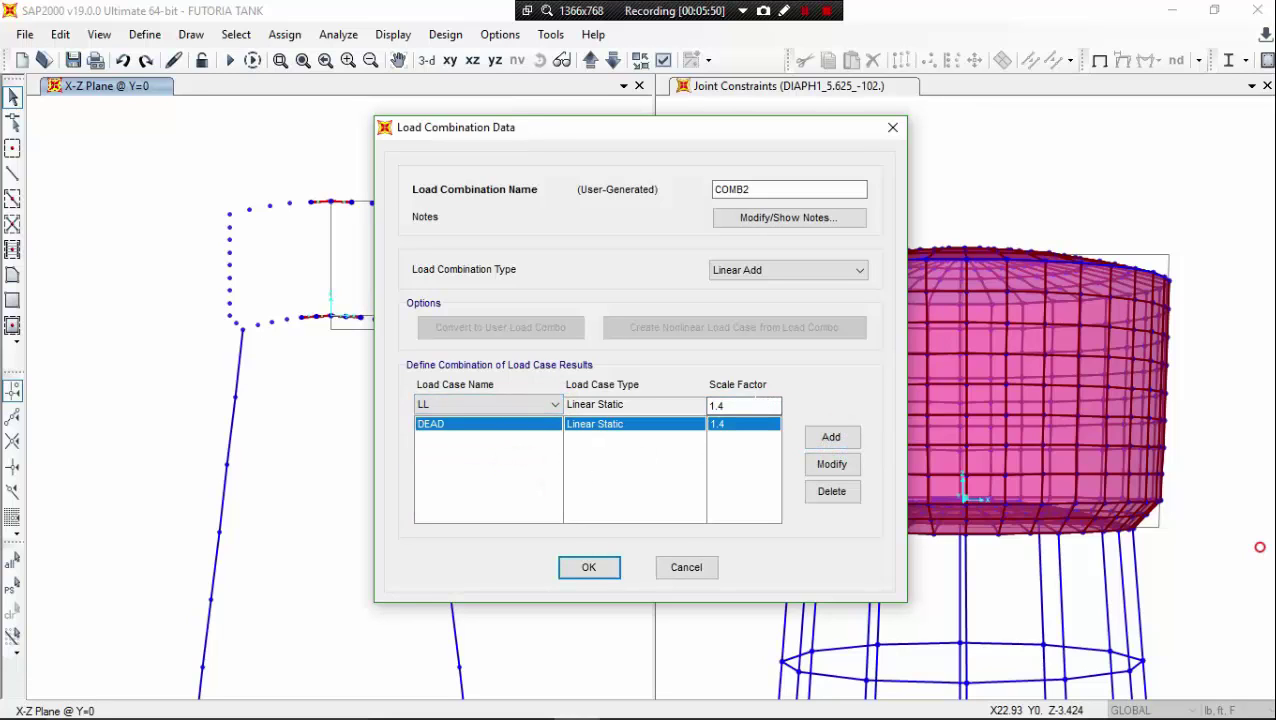
pyautogui.doubleClick(745, 405)
pyautogui.write('1.')
pyautogui.click(833, 439)
pyautogui.click(558, 406)
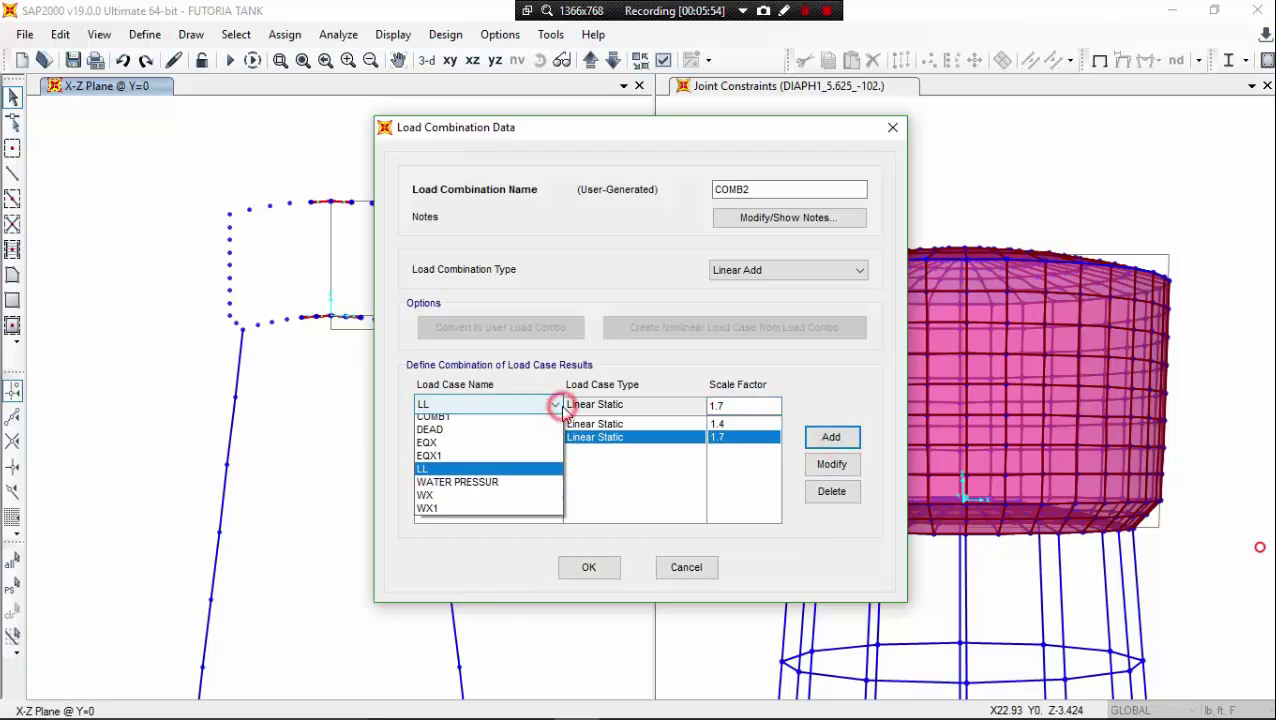
pyautogui.click(520, 482)
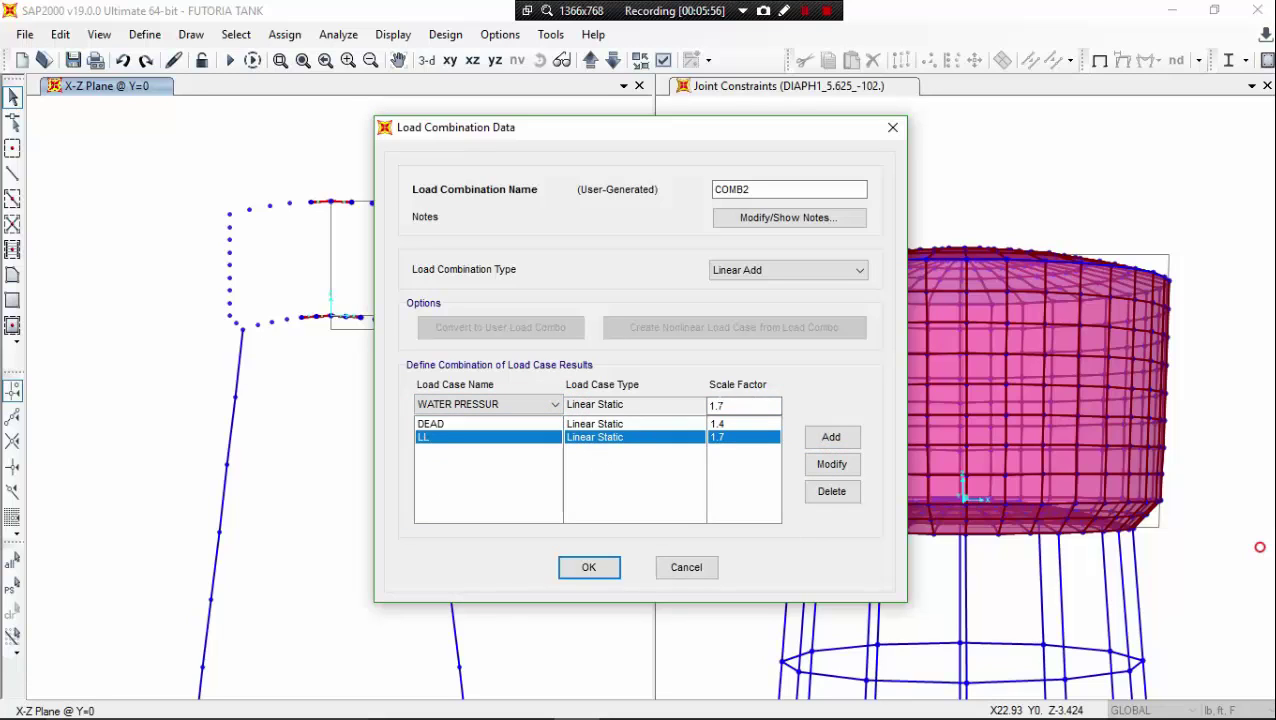
pyautogui.click(831, 437)
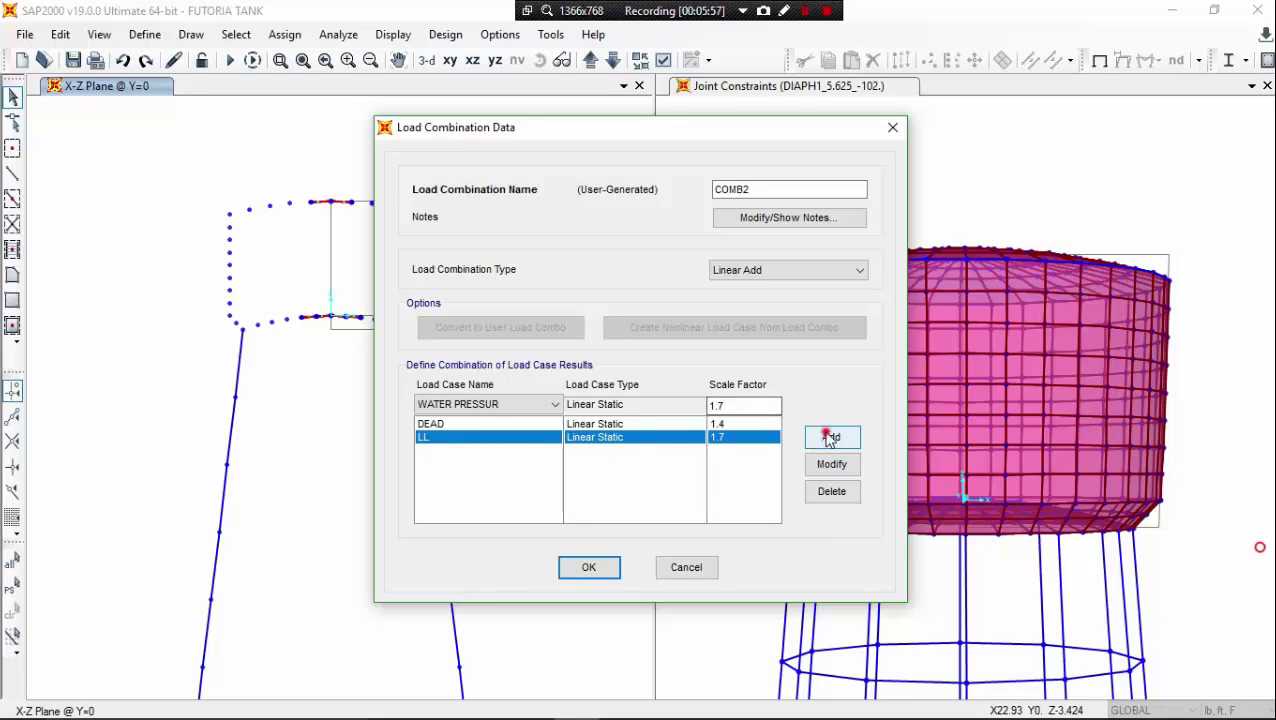
pyautogui.click(592, 570)
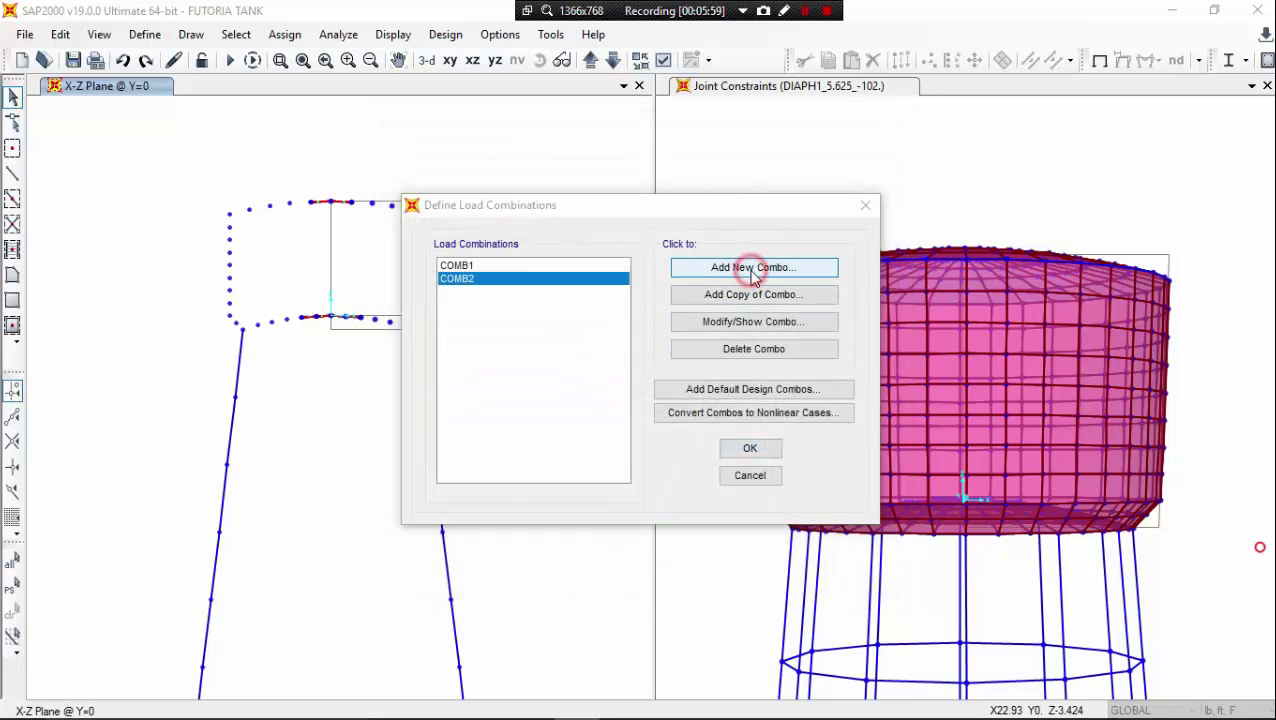
# Create a third Linear Add combination, COMB3, and add the DEAD load case to it with scale factor 1.05.
pyautogui.click(749, 265)
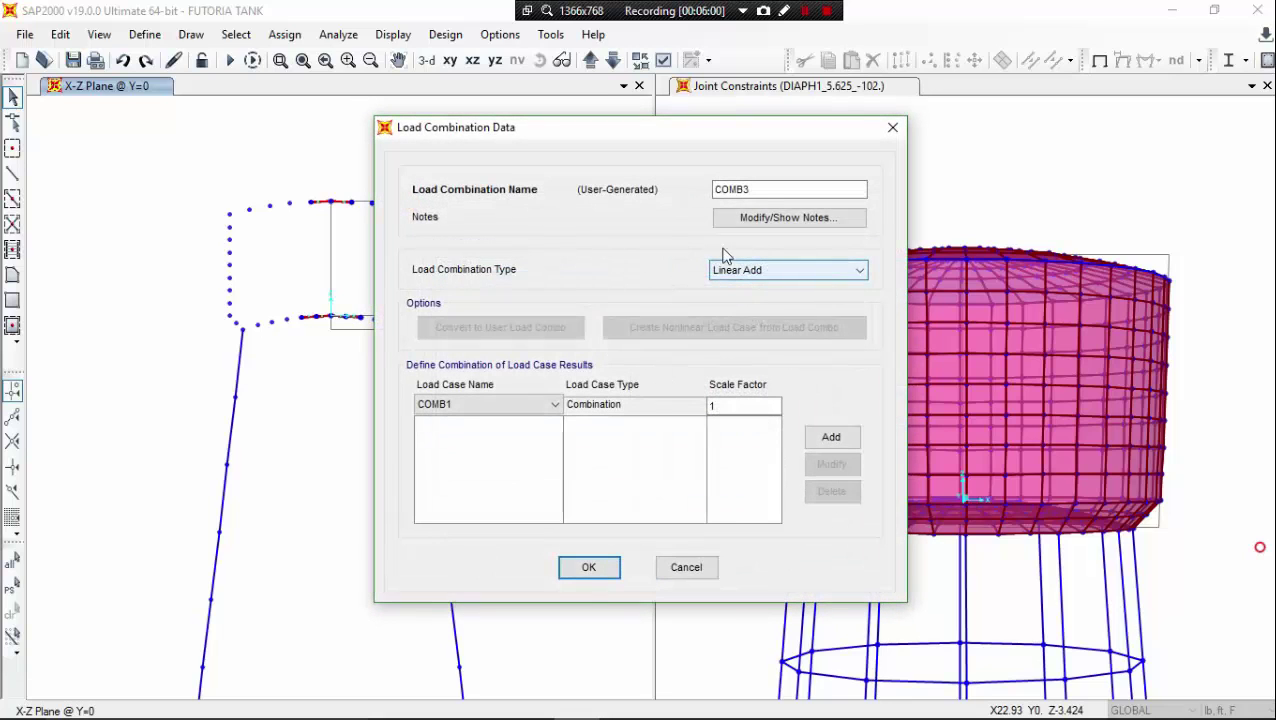
pyautogui.click(555, 405)
pyautogui.click(533, 448)
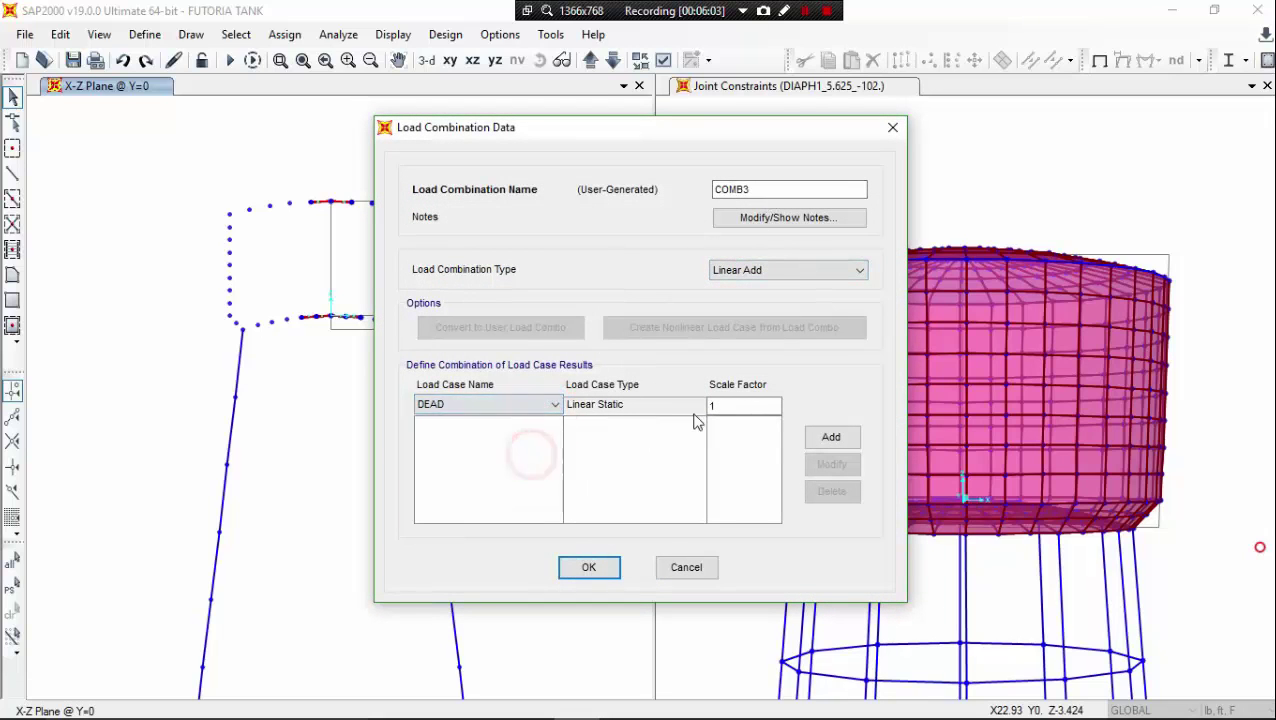
pyautogui.click(732, 405)
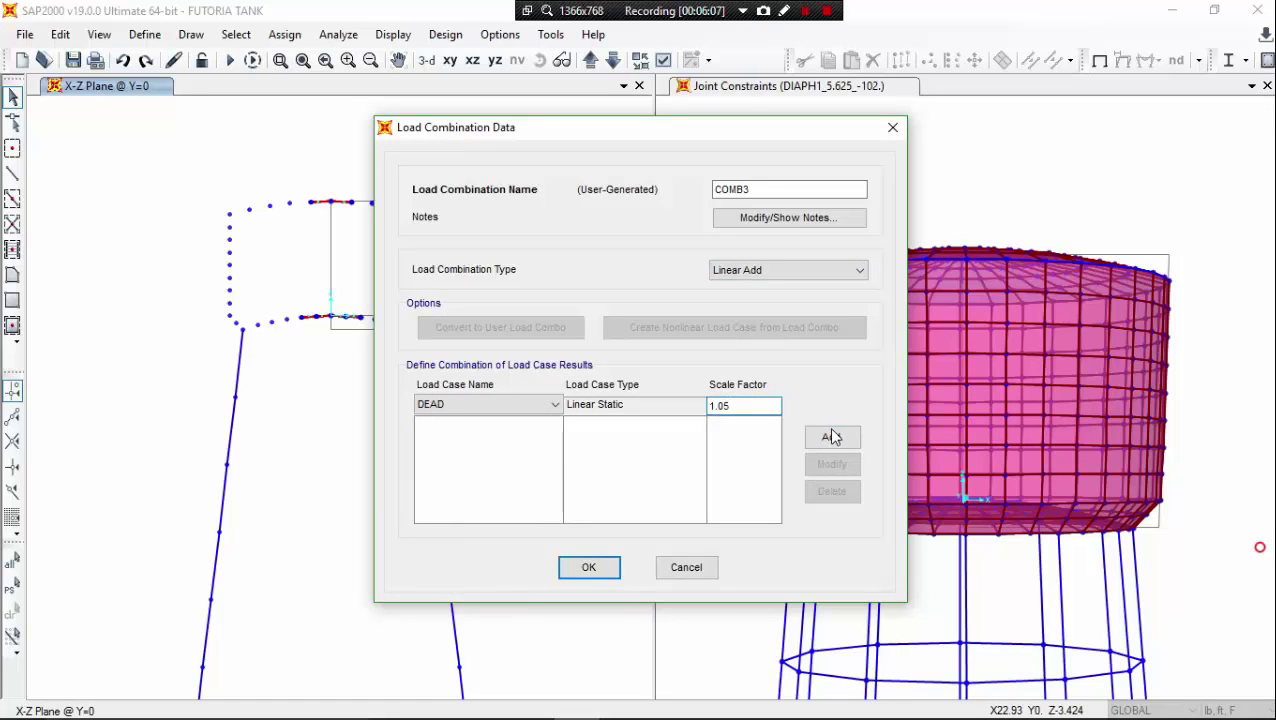
pyautogui.click(832, 437)
# Add the LL and WATER PRESSUR load cases to COMB3, each with scale factor 1.275.
pyautogui.click(555, 405)
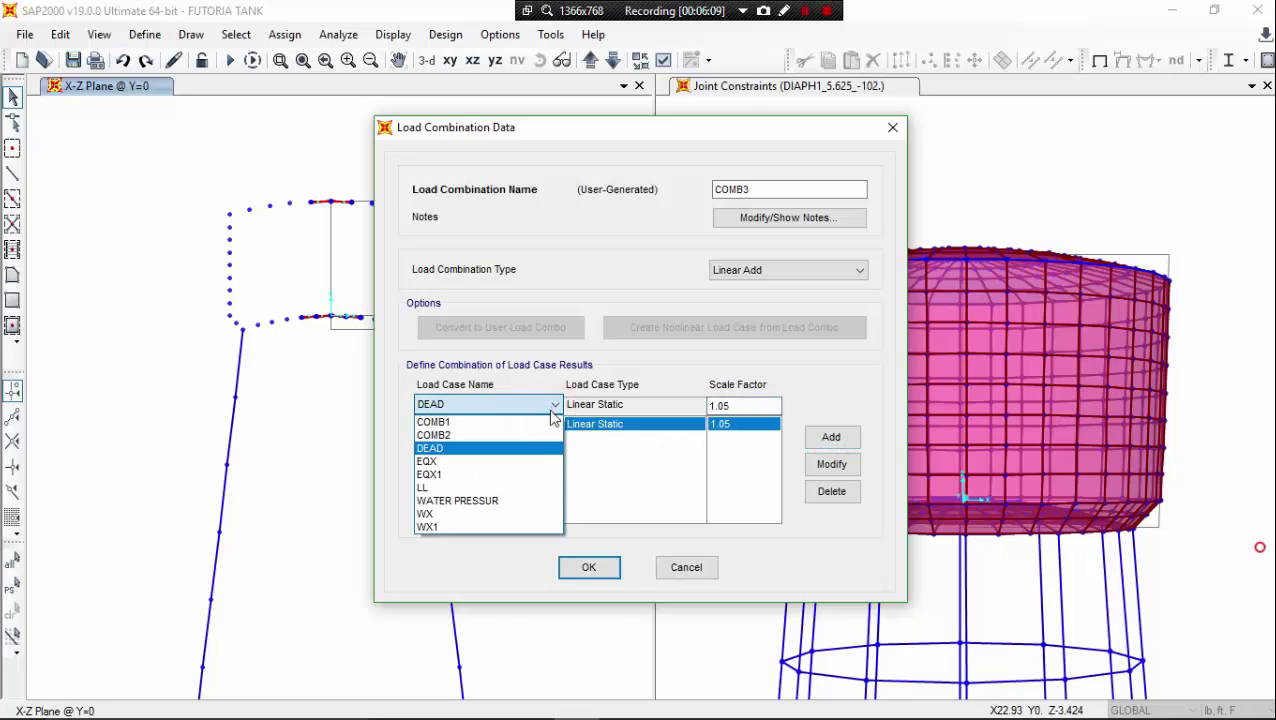
pyautogui.click(521, 487)
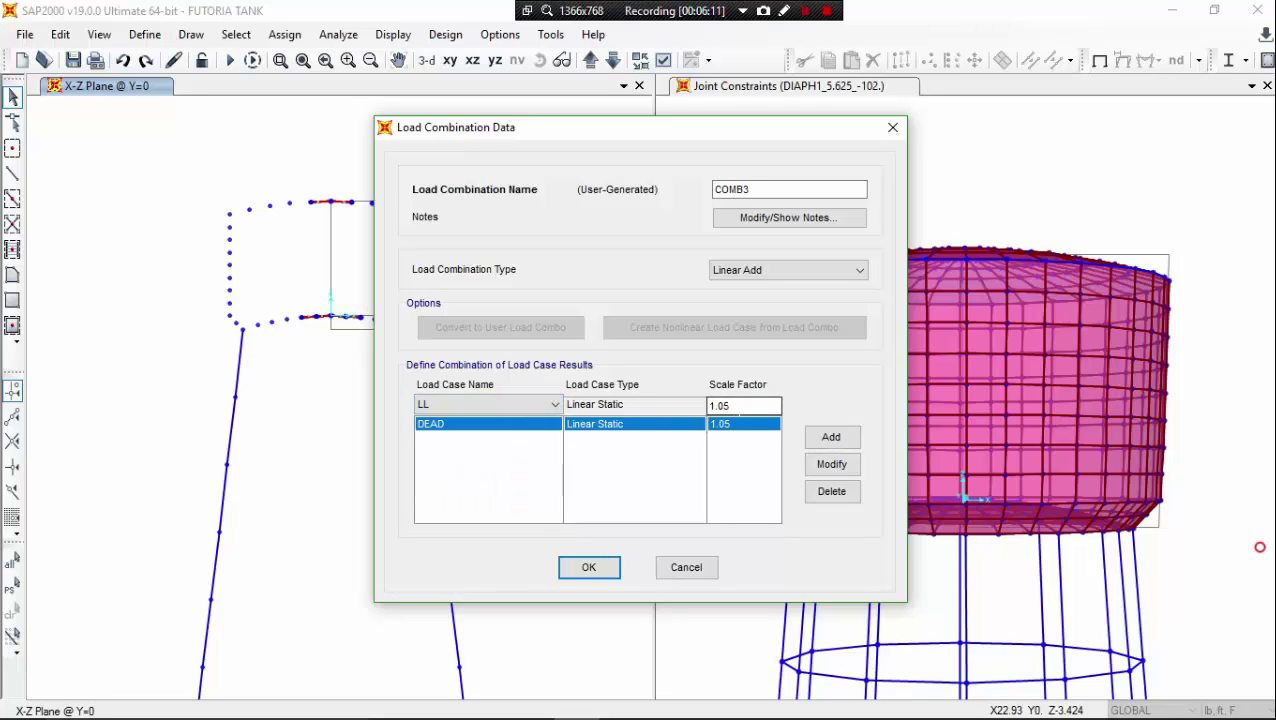
pyautogui.click(728, 405)
pyautogui.click(805, 10)
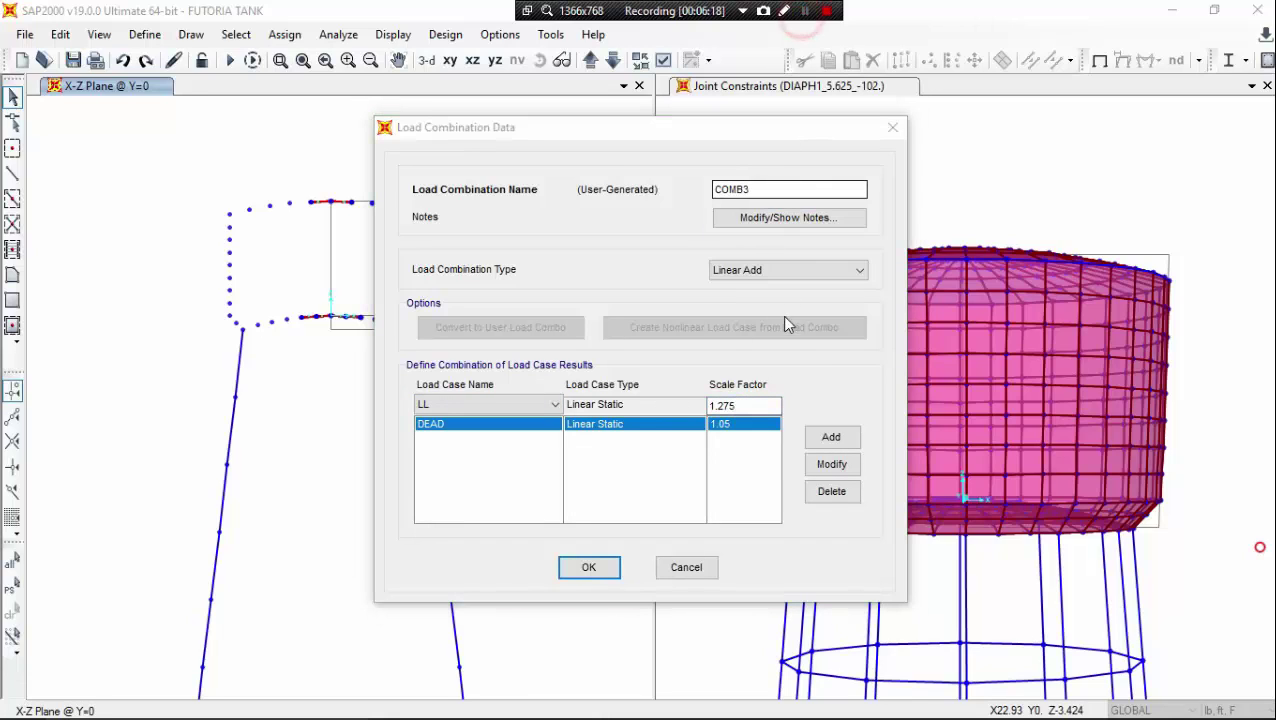
pyautogui.click(828, 440)
pyautogui.click(533, 405)
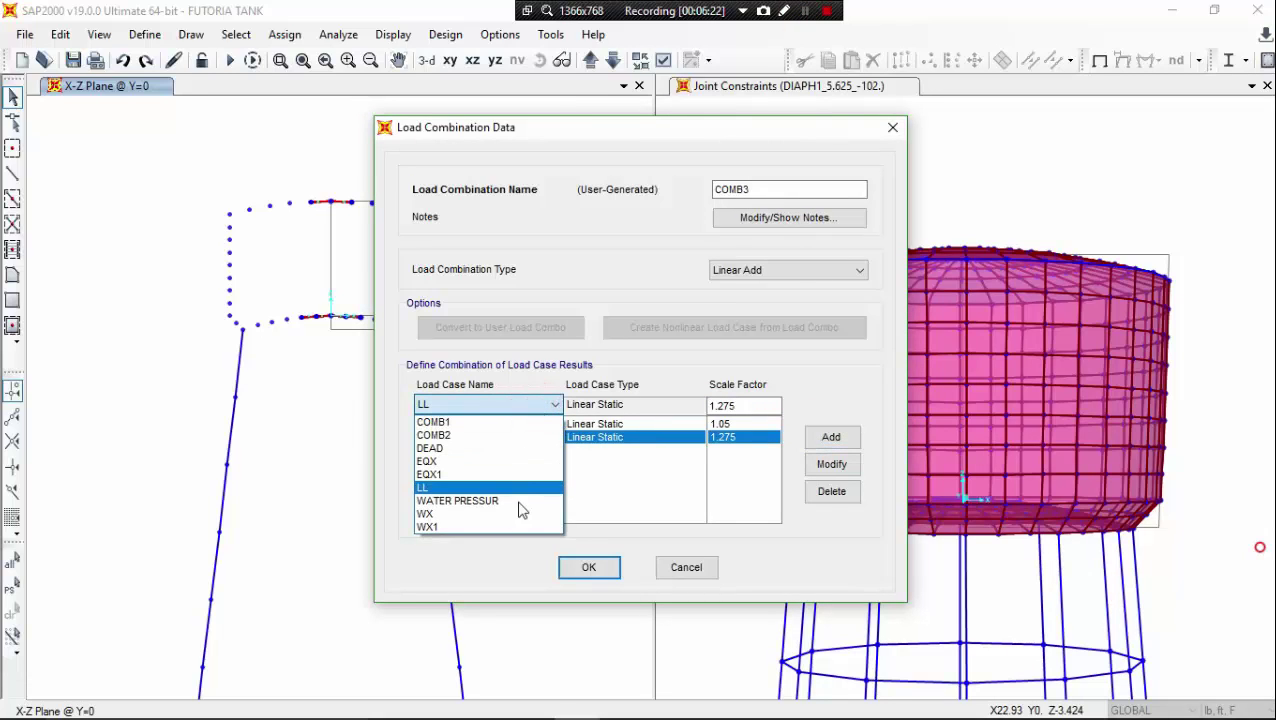
pyautogui.click(518, 501)
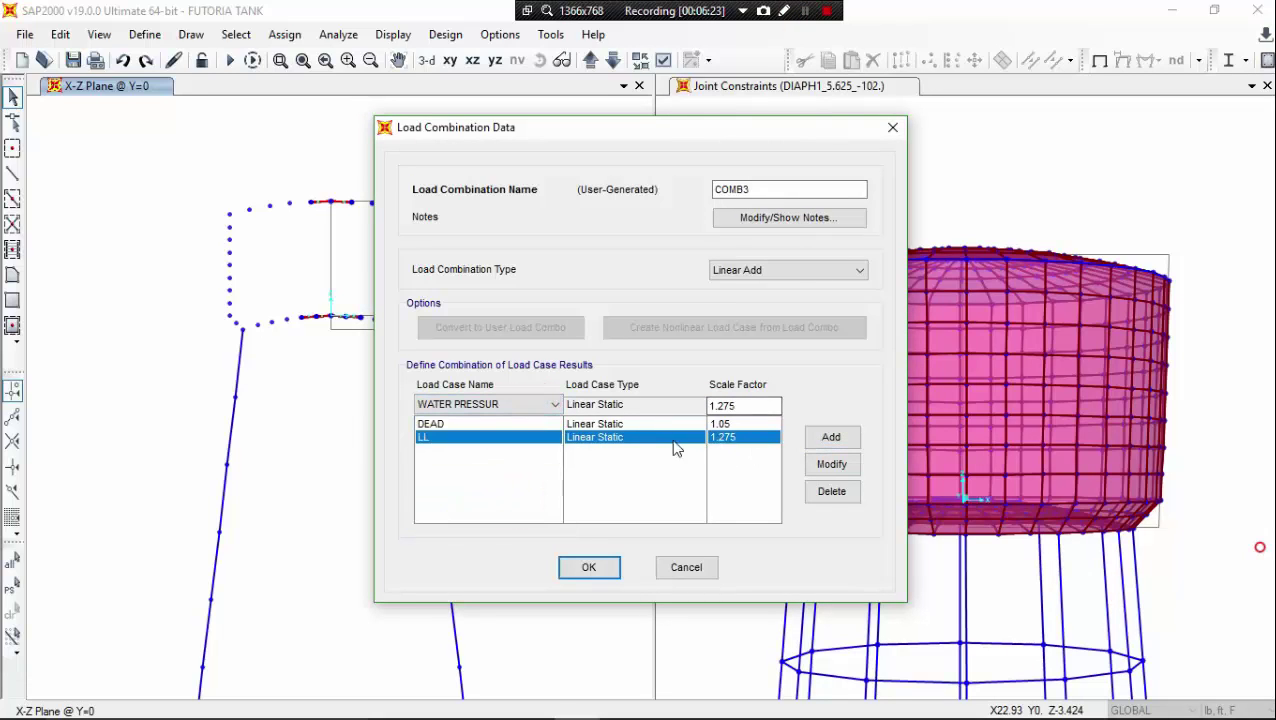
pyautogui.click(830, 437)
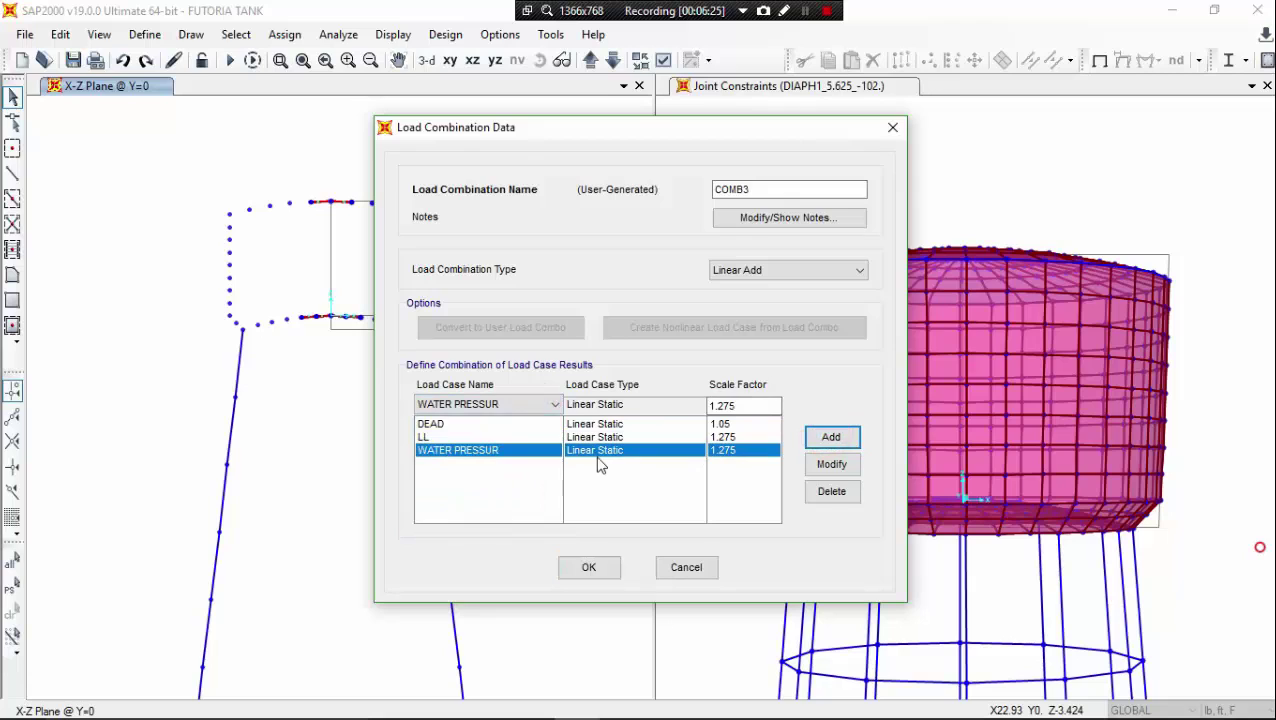
# Add WX to COMB3 with scale factor 1.275, checking the combination list in the Word document, and accept the combination in SAP2000.
pyautogui.click(548, 405)
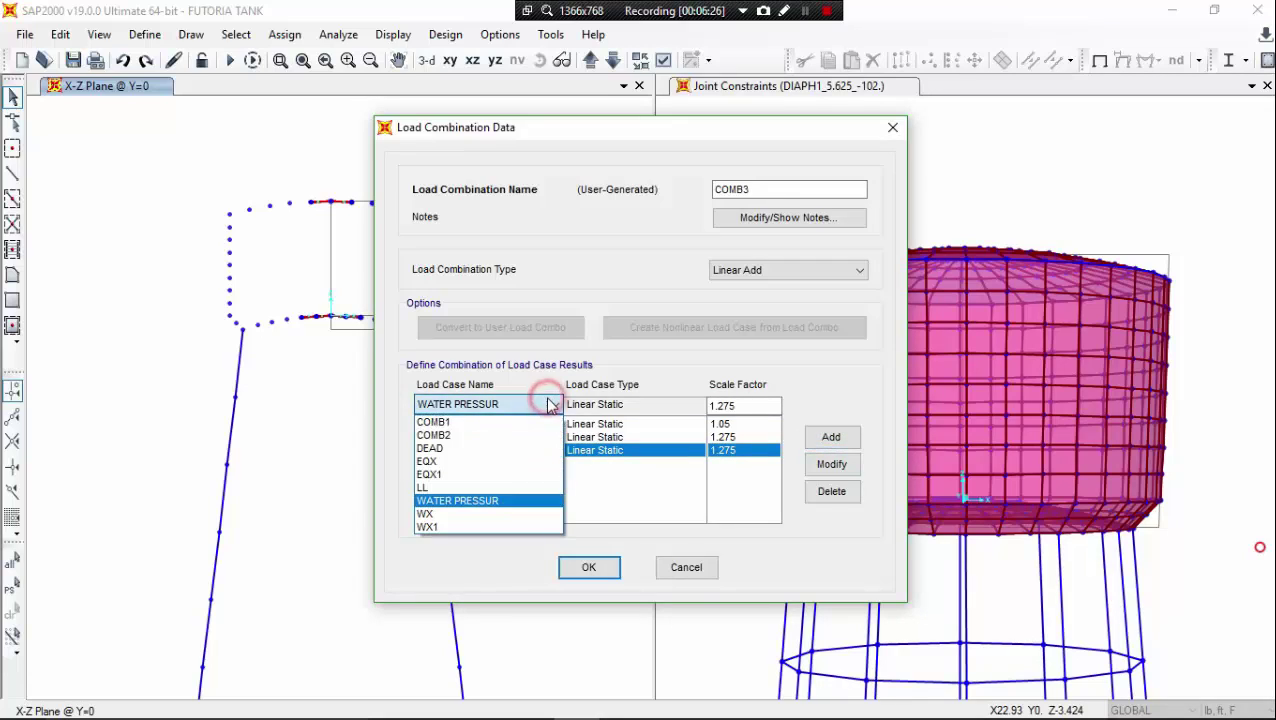
pyautogui.click(507, 515)
pyautogui.moveTo(613, 710)
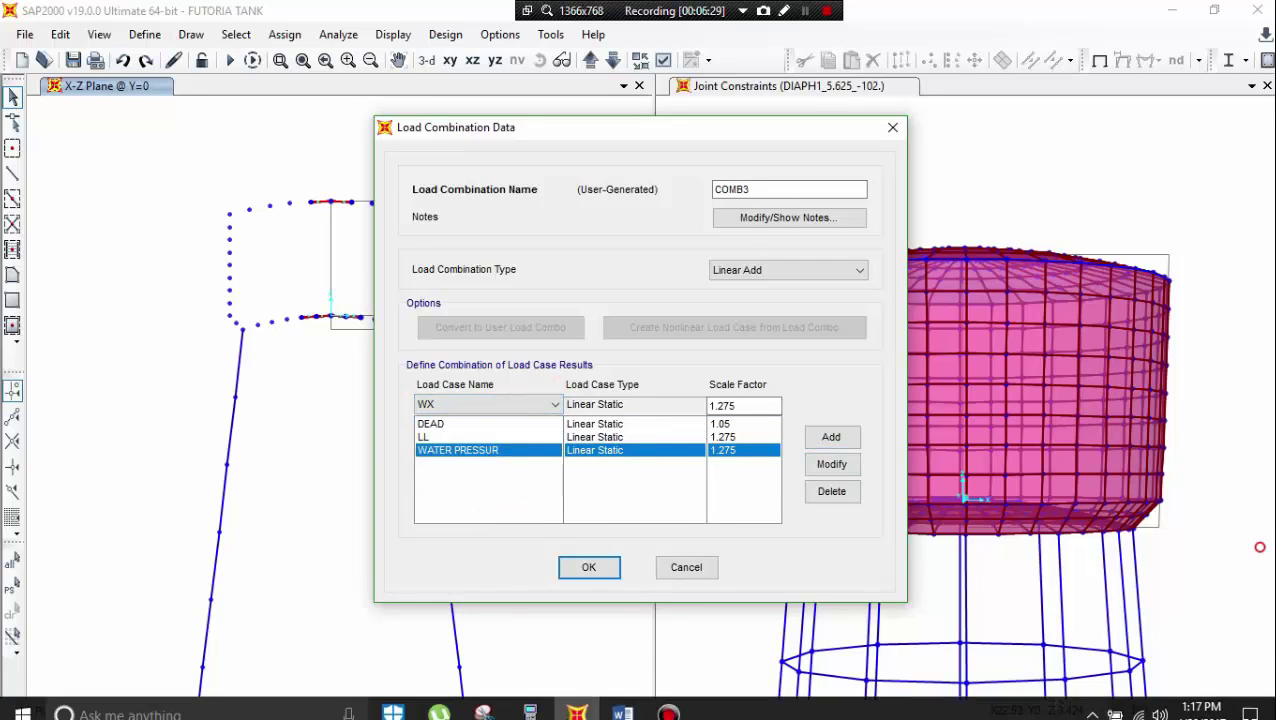
pyautogui.click(620, 703)
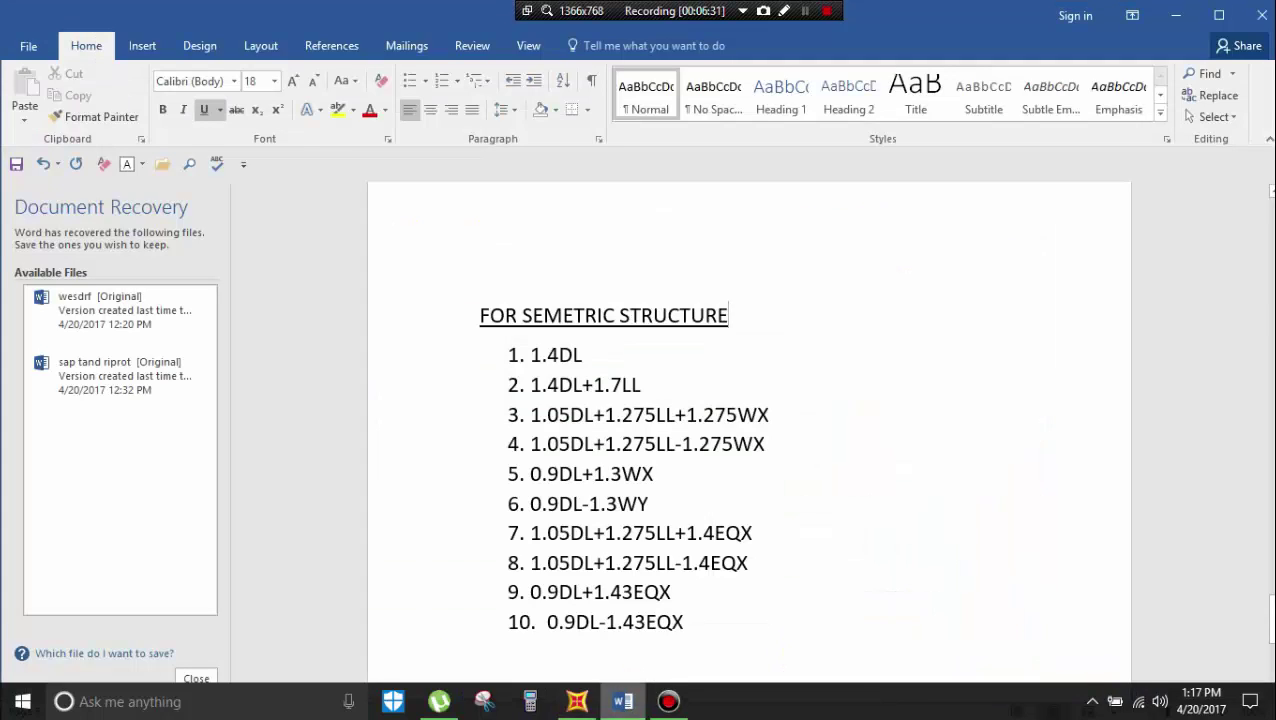
pyautogui.click(577, 701)
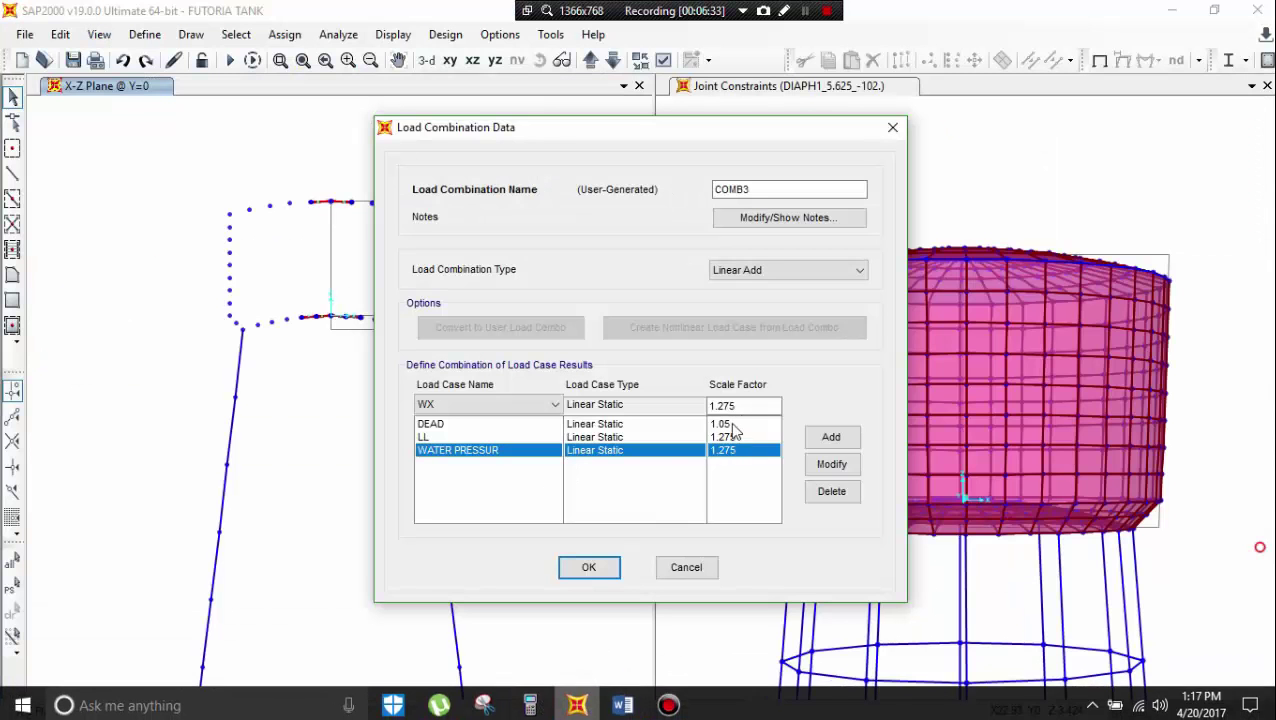
pyautogui.click(831, 437)
pyautogui.click(807, 14)
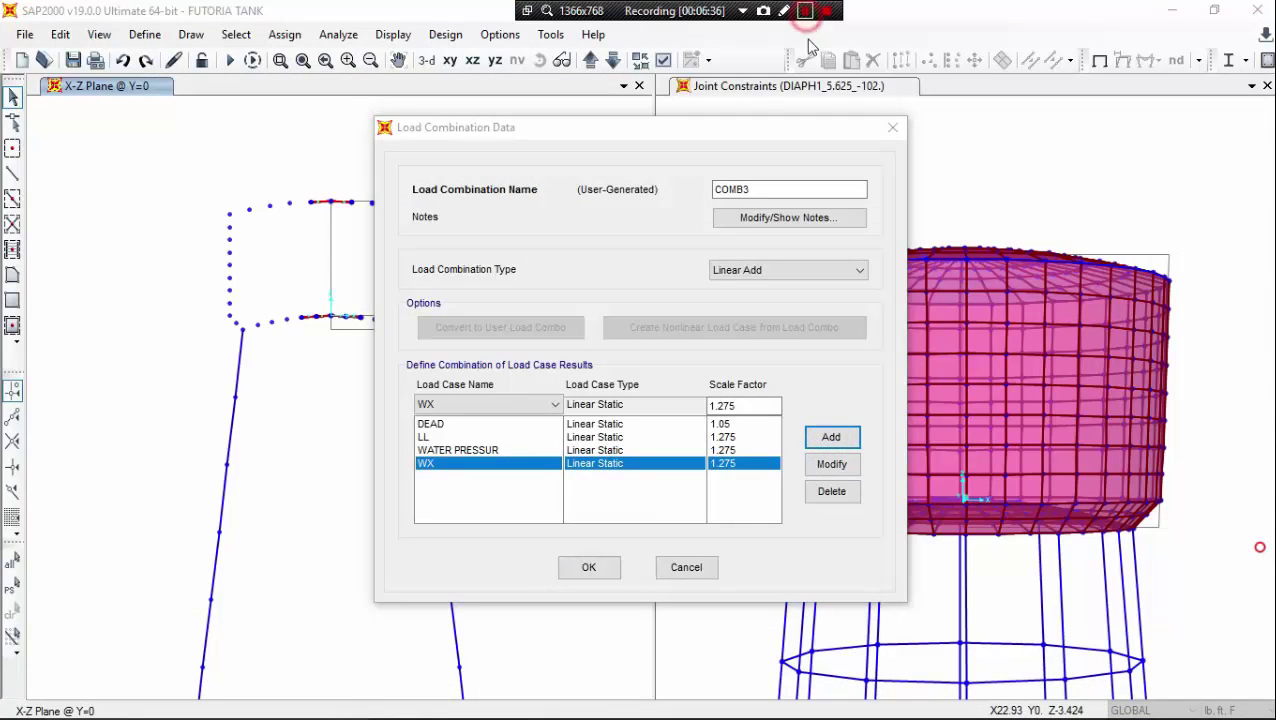
pyautogui.click(606, 568)
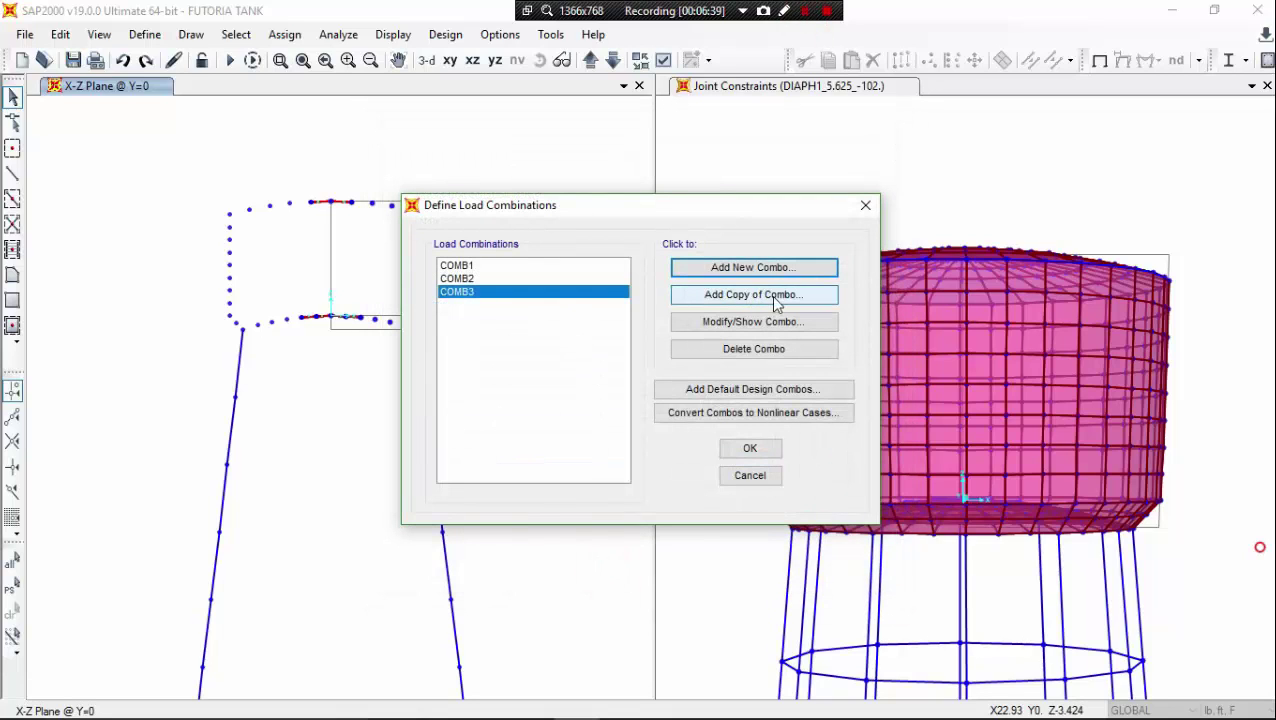
# Copy COMB3 as COMB4 and set the WX scale factor in the copy to -1.275.
pyautogui.click(785, 295)
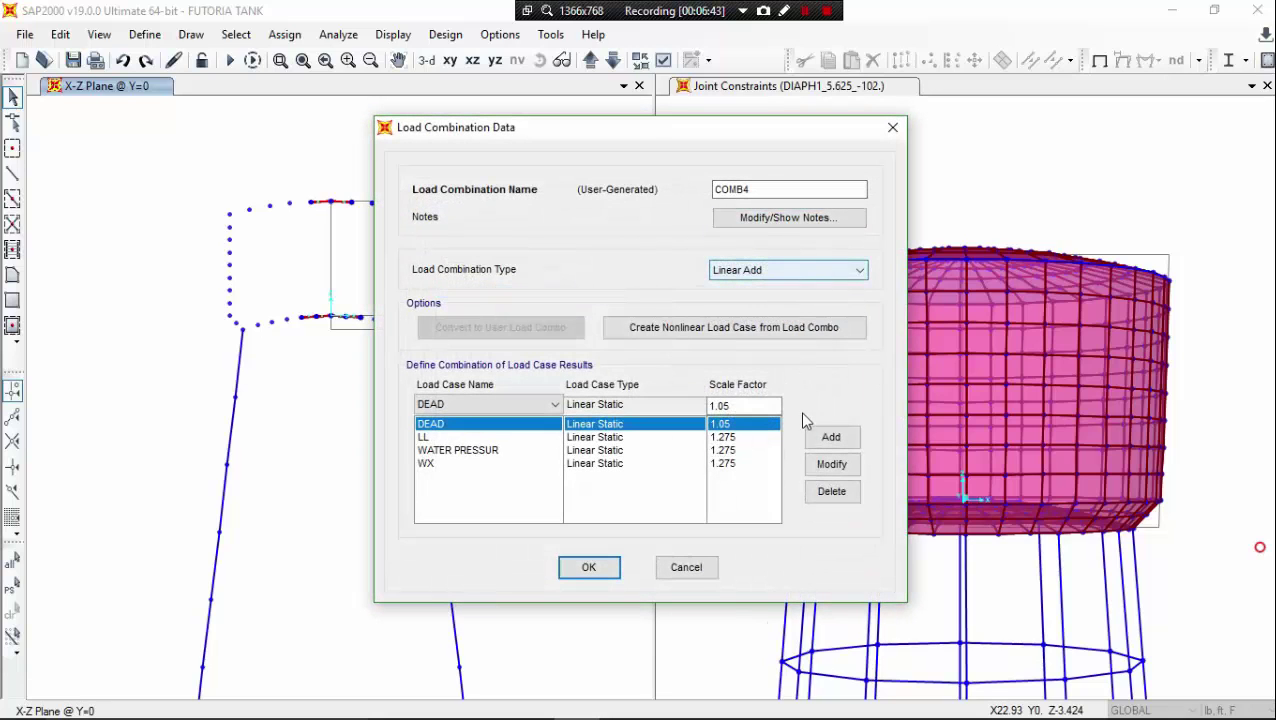
pyautogui.click(742, 464)
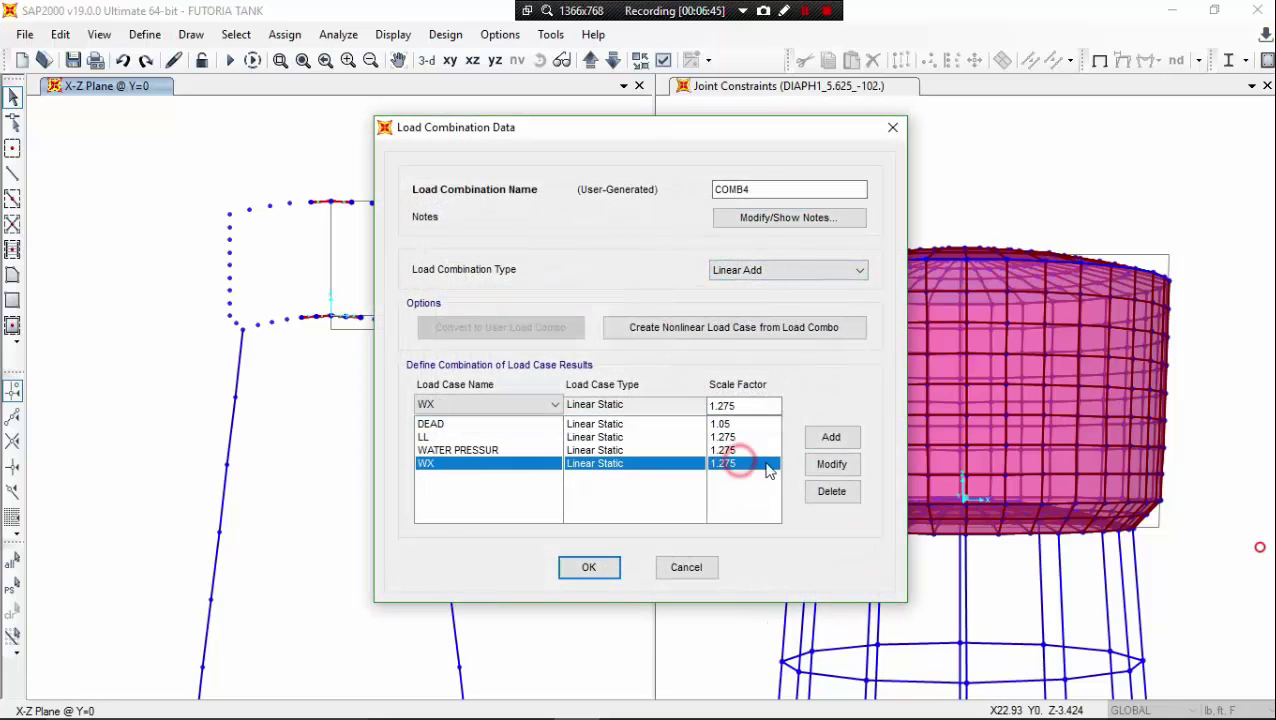
pyautogui.click(831, 464)
pyautogui.click(709, 405)
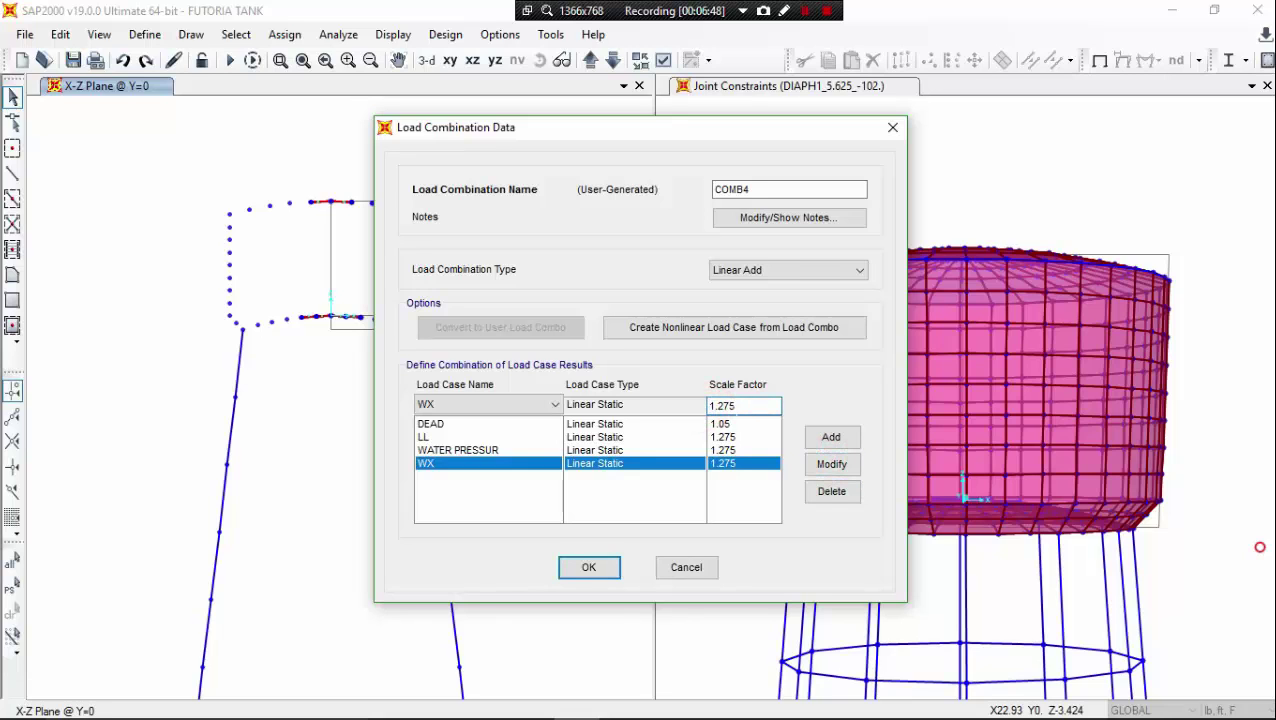
pyautogui.write('-')
pyautogui.click(834, 465)
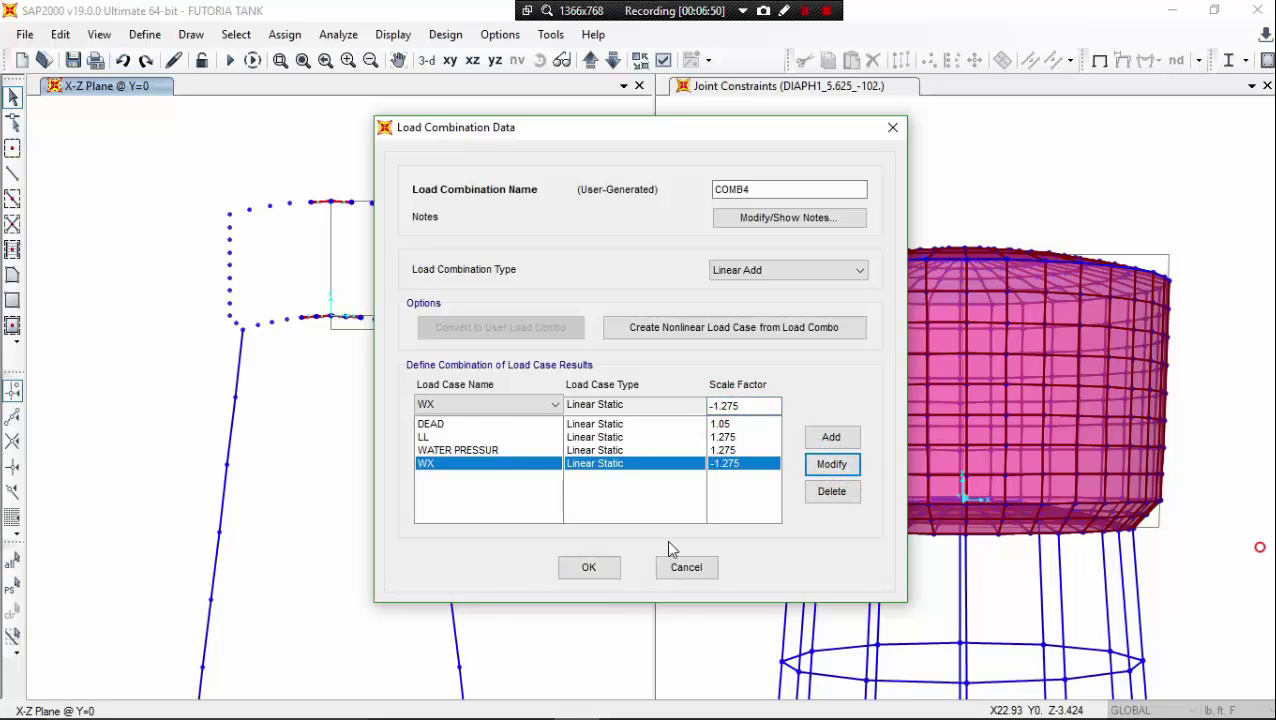
pyautogui.click(589, 568)
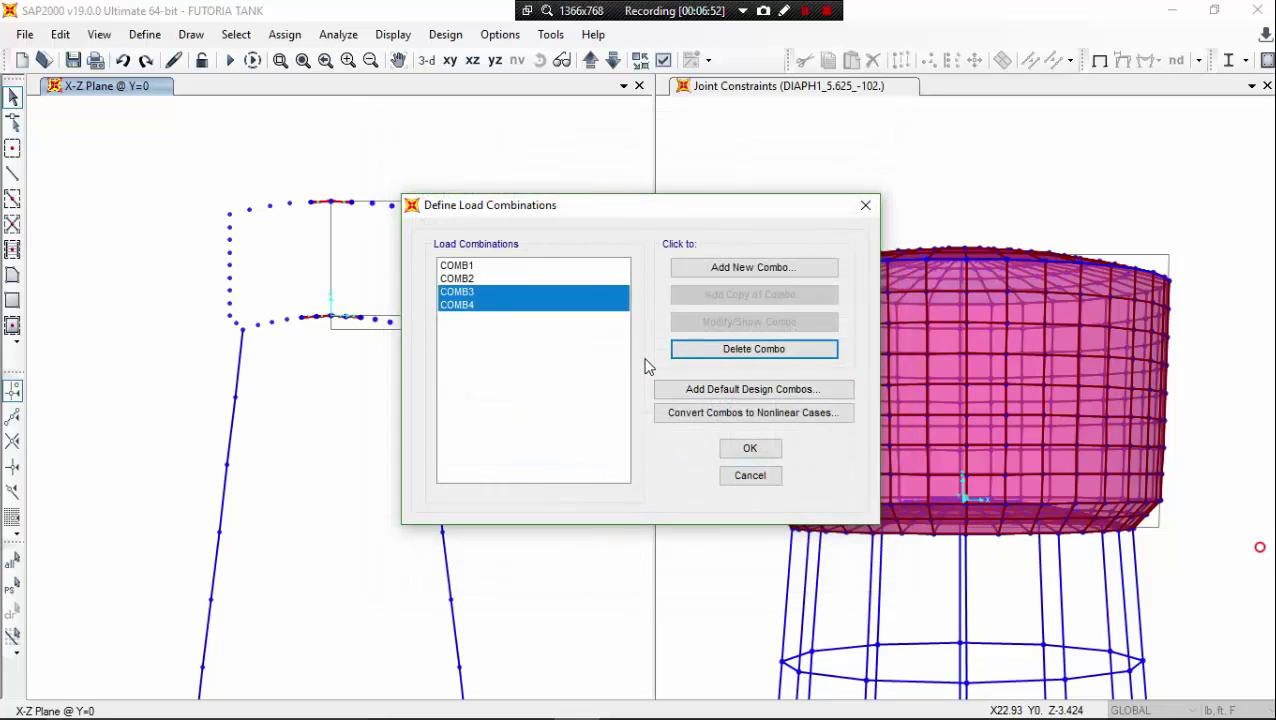
# Create a new Linear Add combination, COMB5, and add the DEAD load case to it with scale factor 0.9.
pyautogui.click(726, 265)
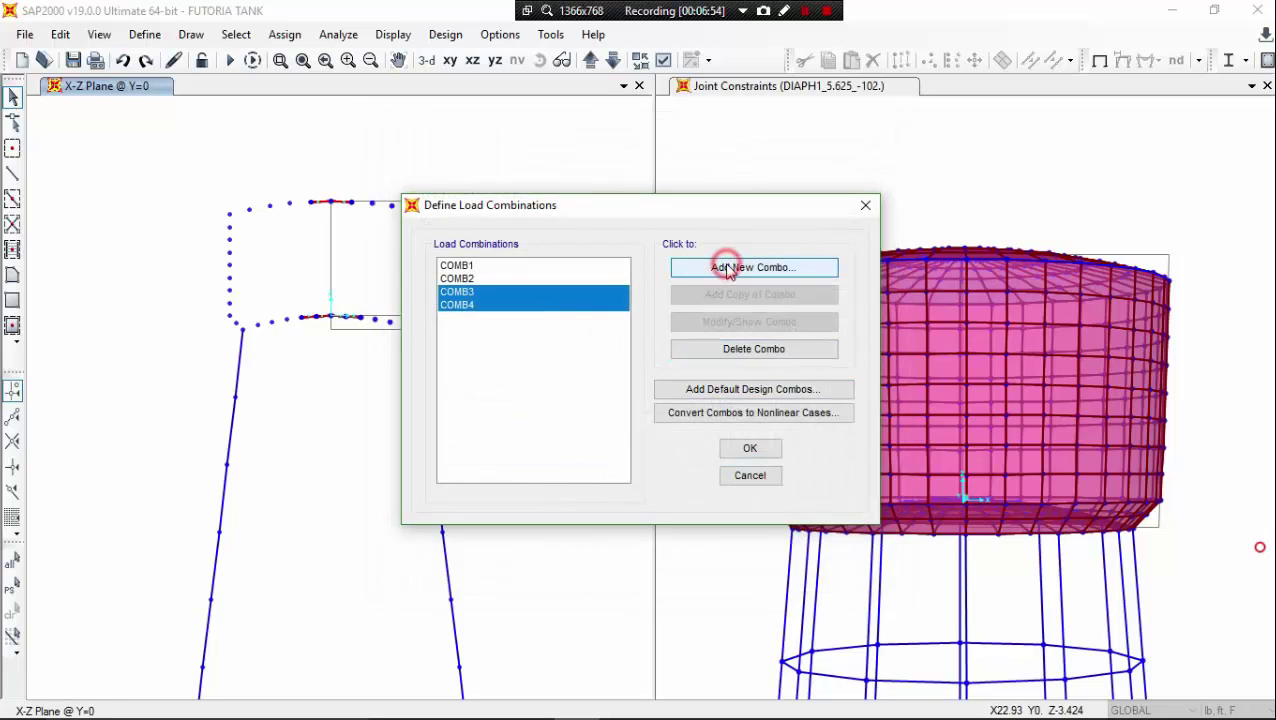
pyautogui.click(766, 188)
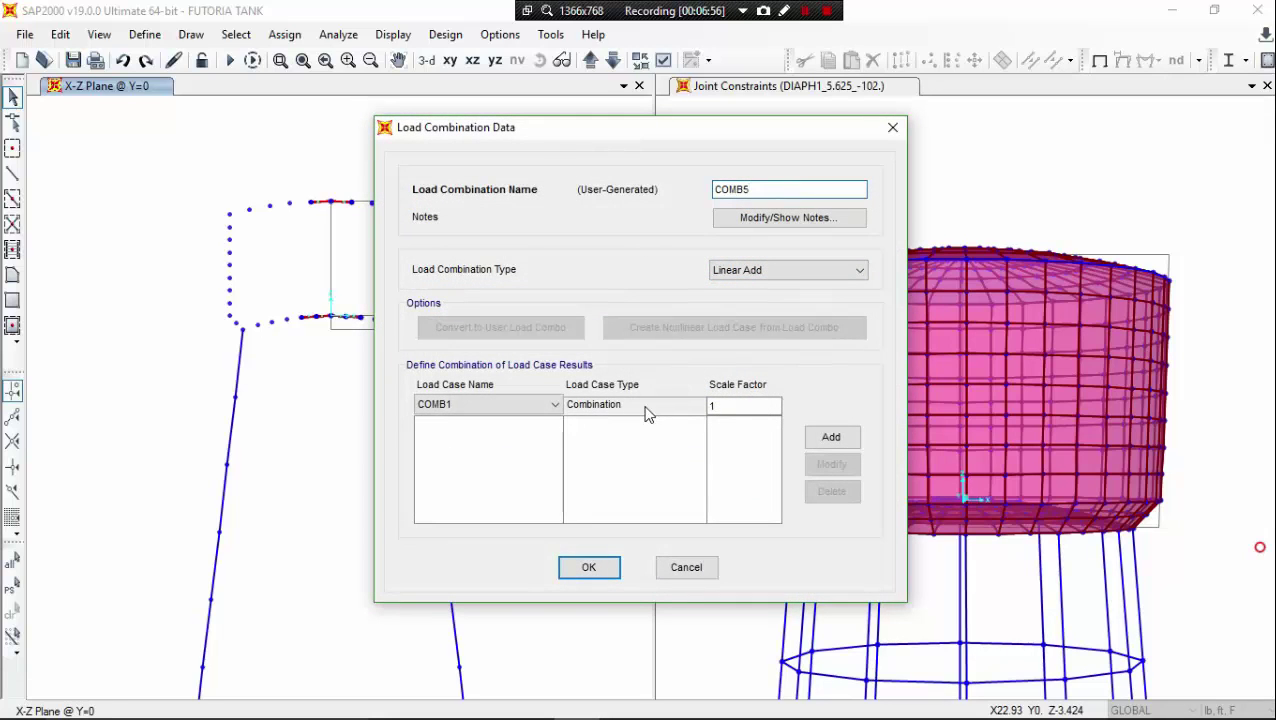
pyautogui.click(555, 404)
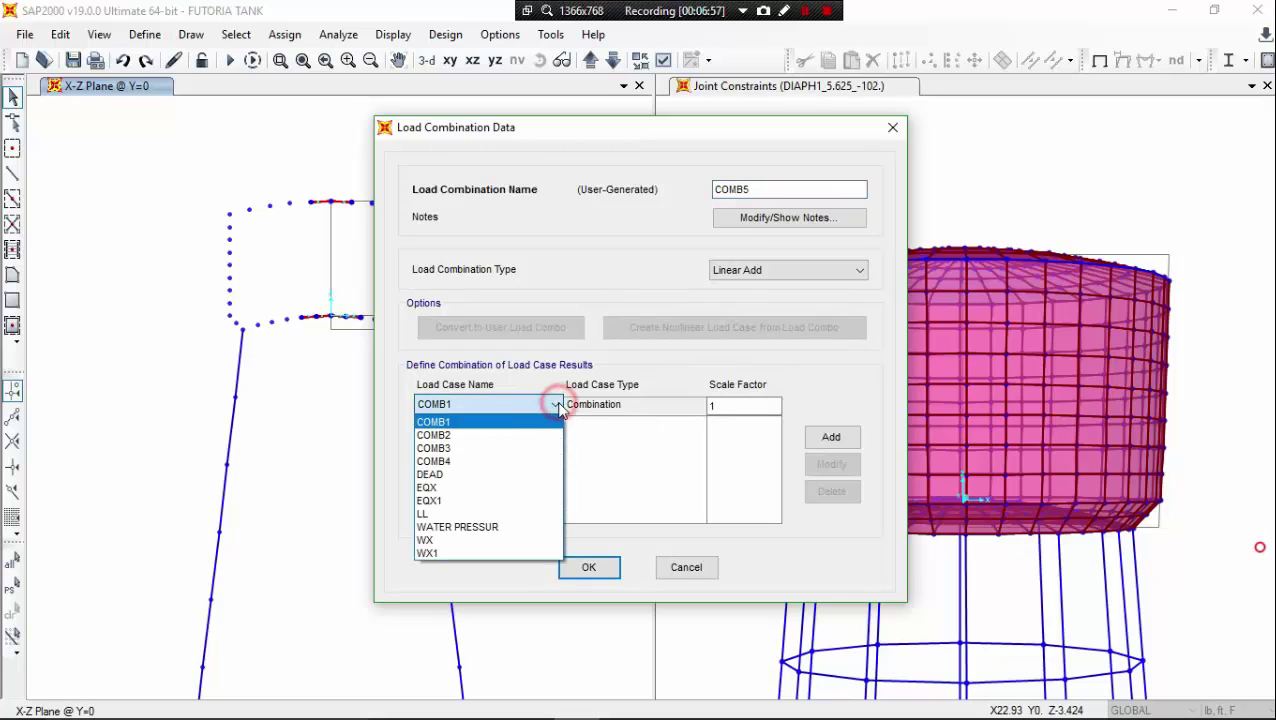
pyautogui.click(497, 474)
pyautogui.click(806, 11)
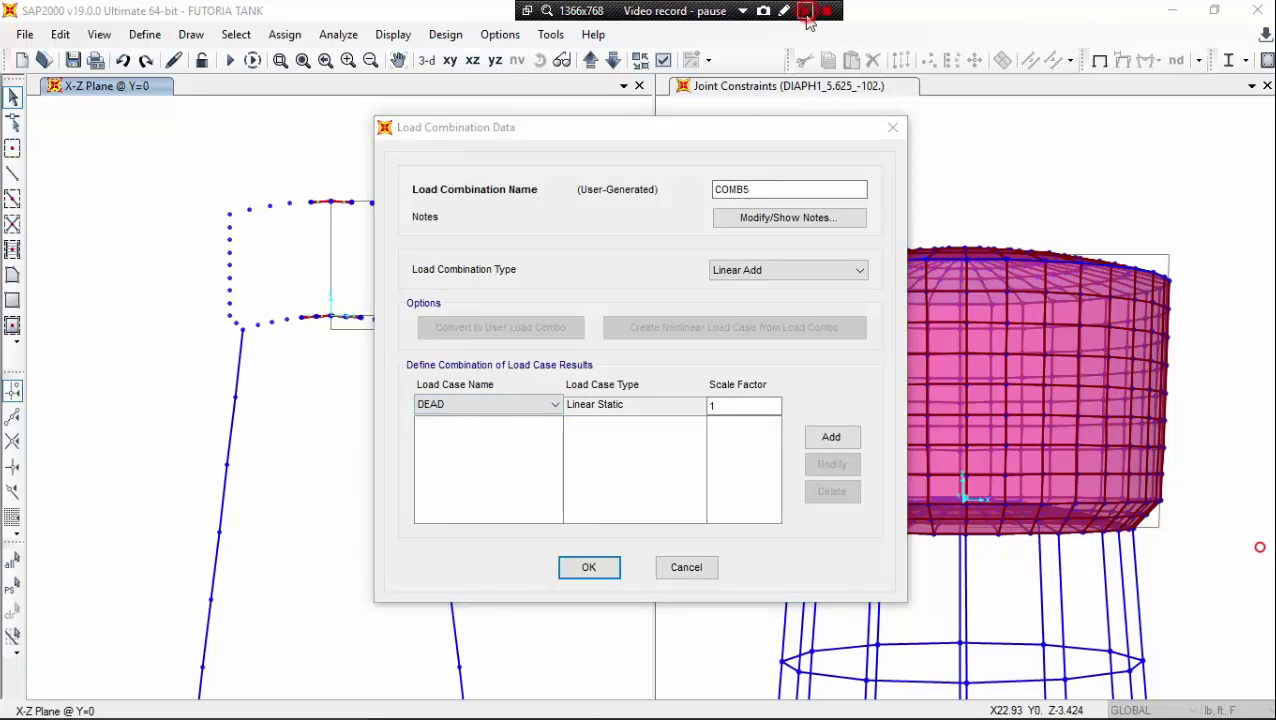
pyautogui.click(728, 412)
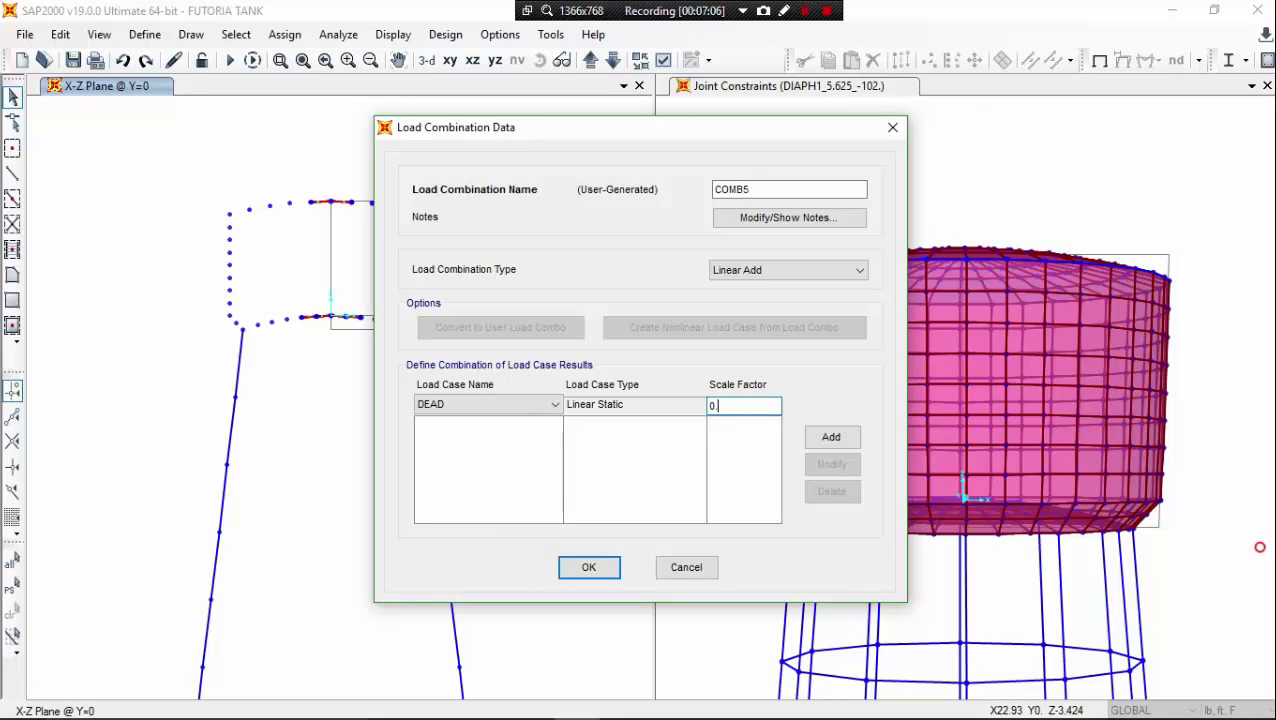
pyautogui.click(831, 438)
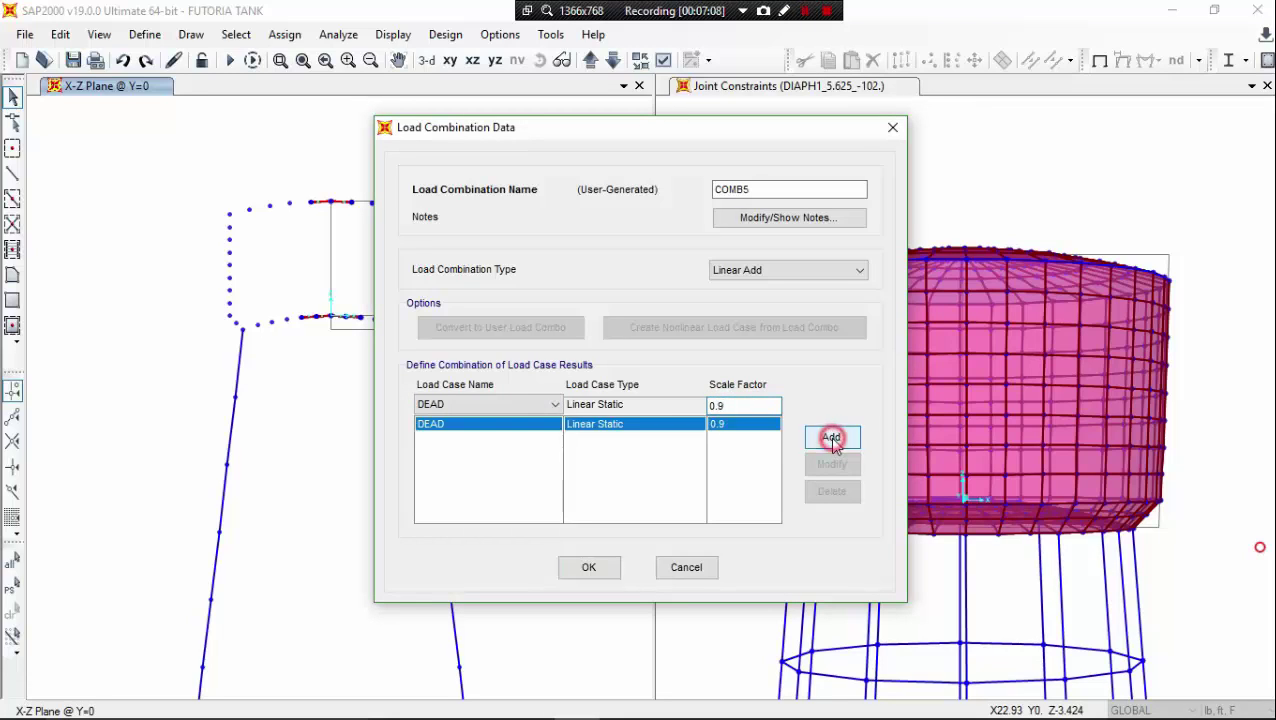
# Add WX to COMB5 with scale factor 1.3, checking the combination list in the Word document, and accept the combination in SAP2000.
pyautogui.click(543, 405)
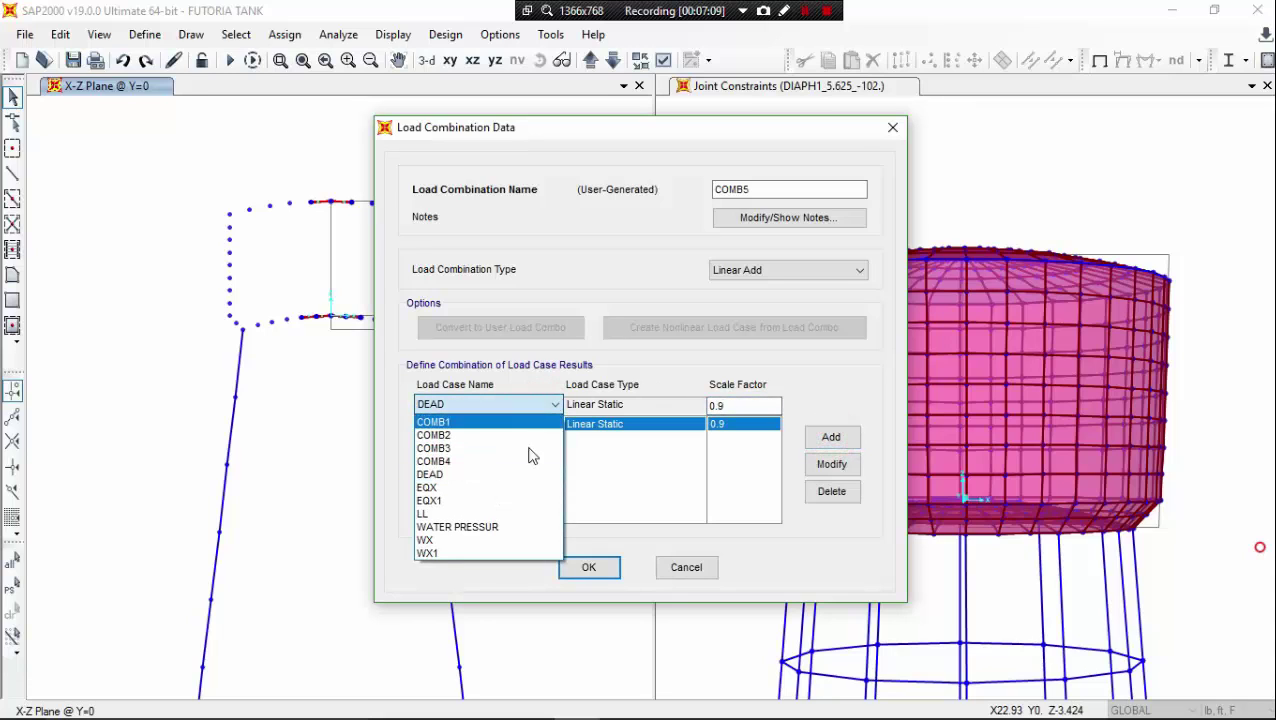
pyautogui.click(500, 541)
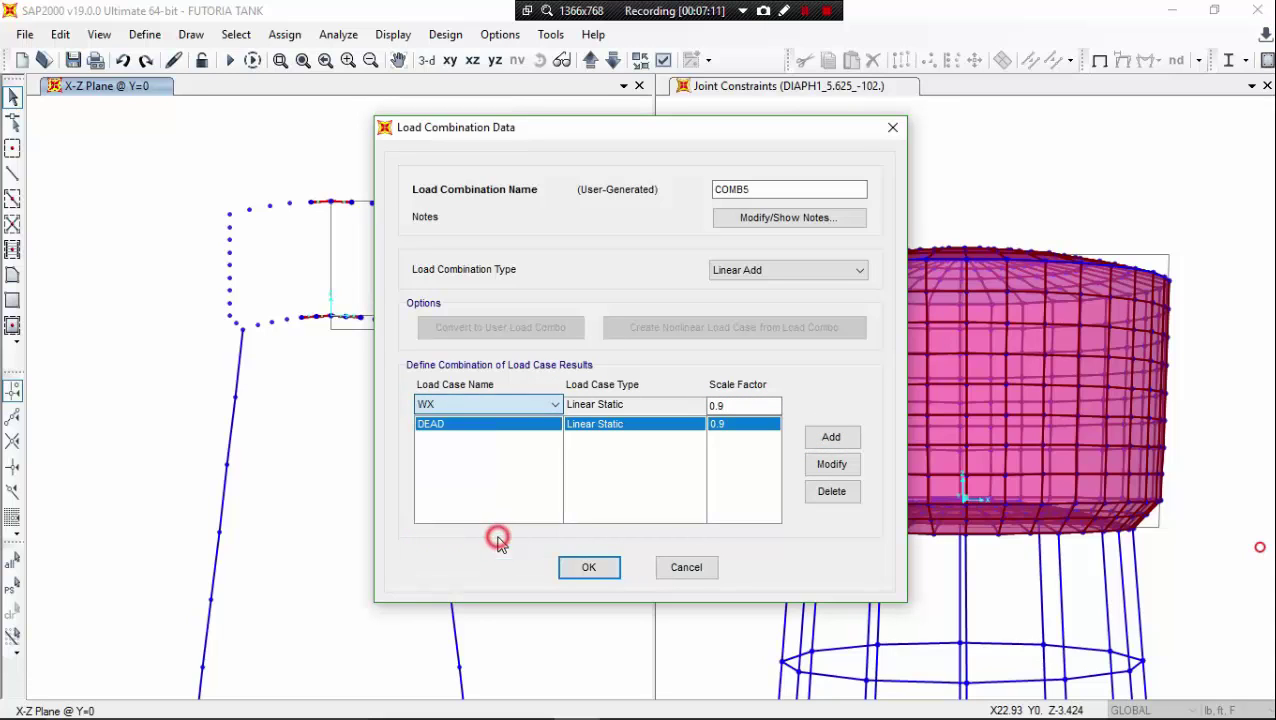
pyautogui.click(745, 404)
pyautogui.doubleClick(746, 404)
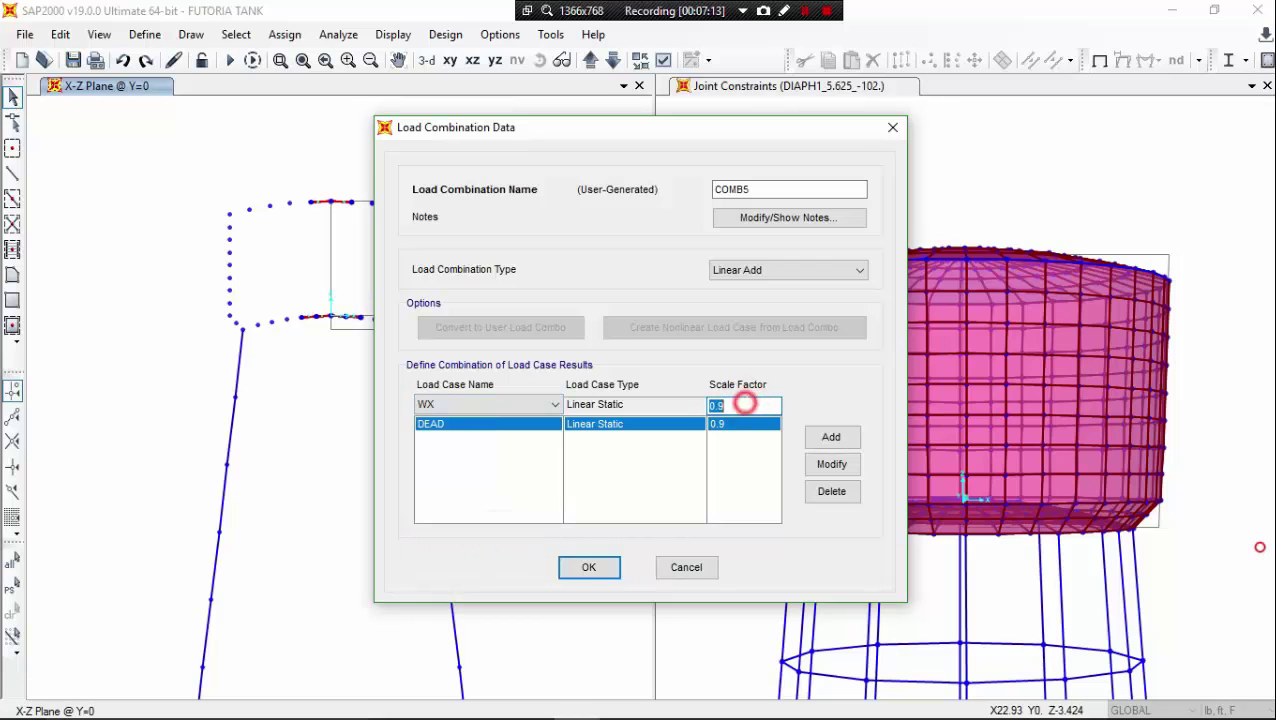
pyautogui.click(622, 703)
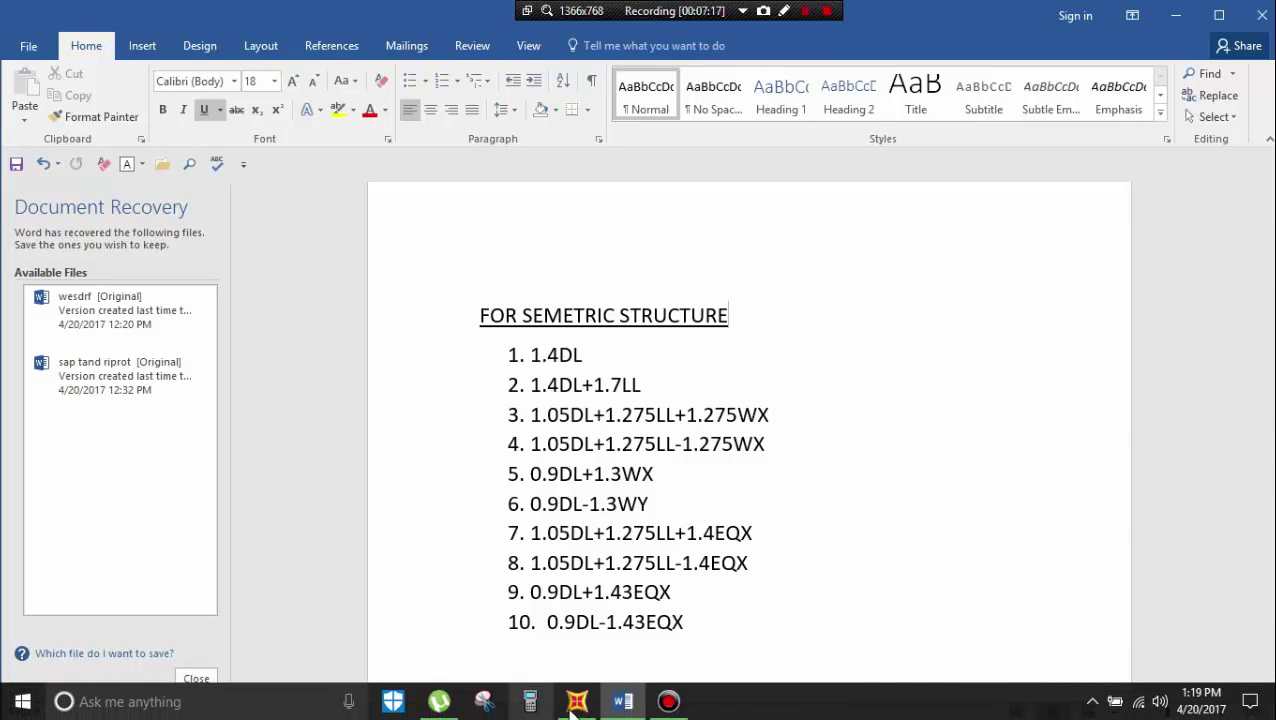
pyautogui.click(574, 706)
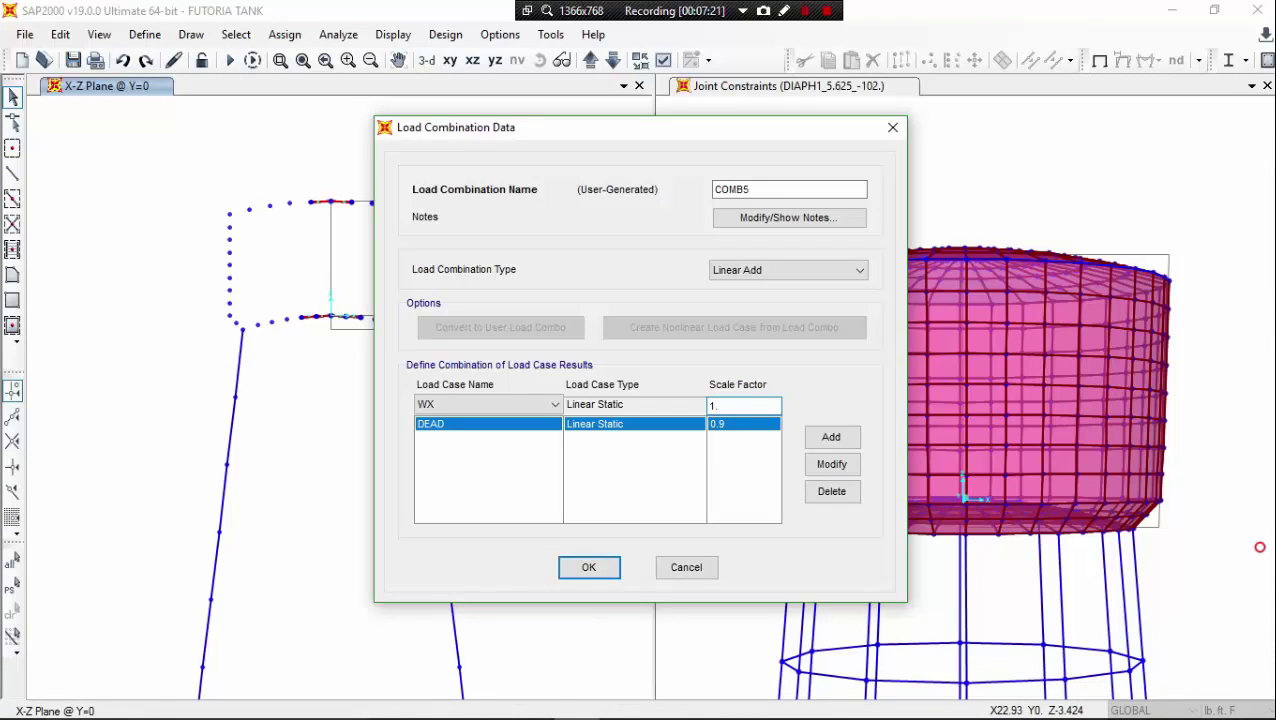
pyautogui.click(836, 445)
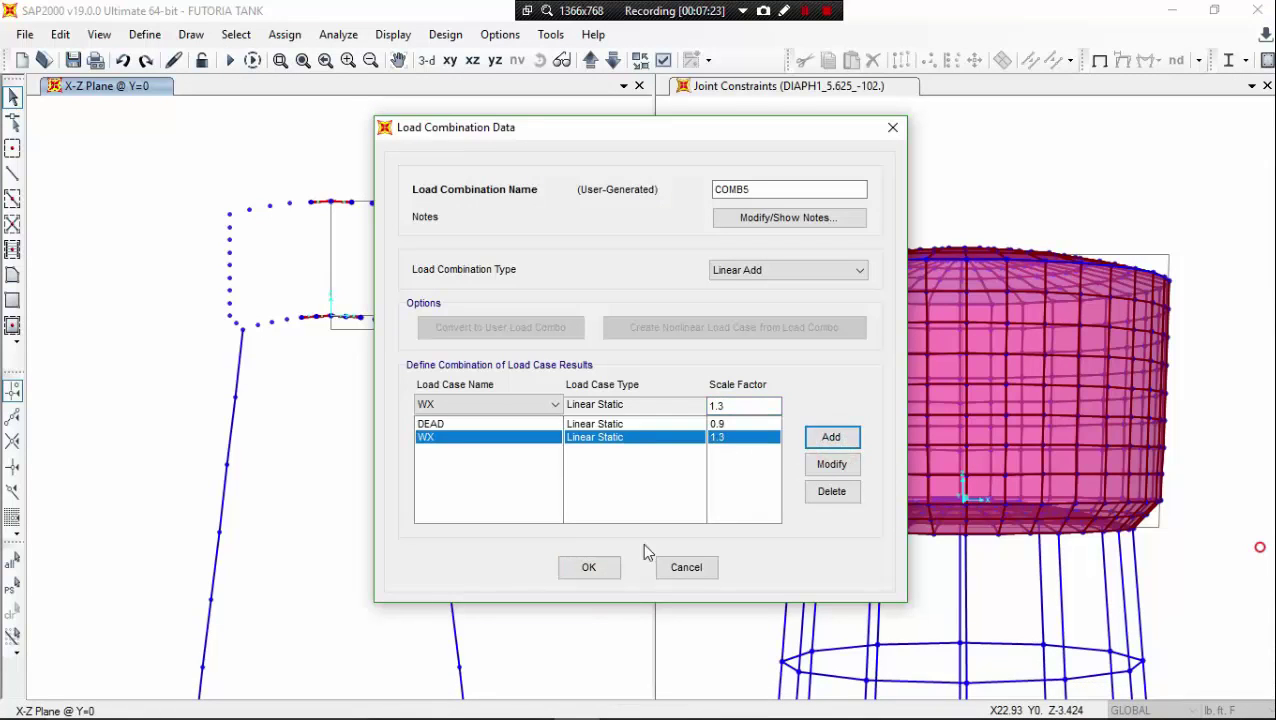
pyautogui.click(589, 567)
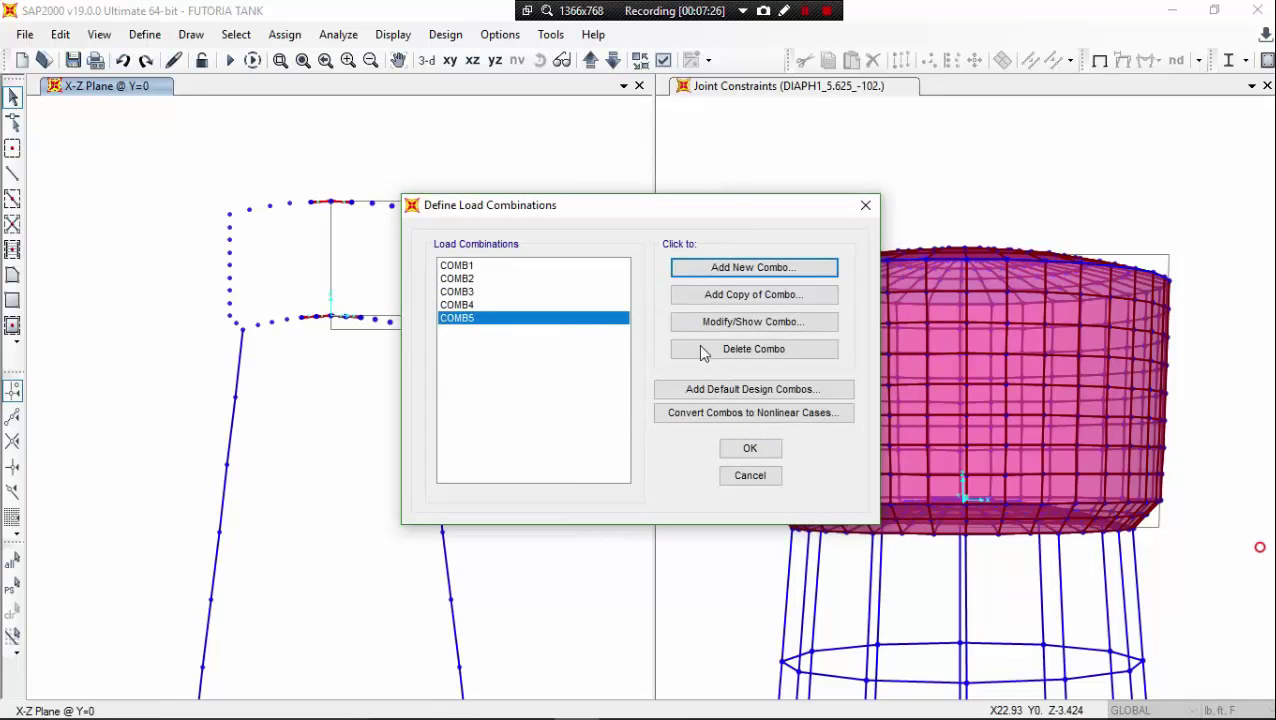
# Copy COMB5 as COMB6, set the WX scale factor in the copy to -1.3, and accept it.
pyautogui.click(743, 299)
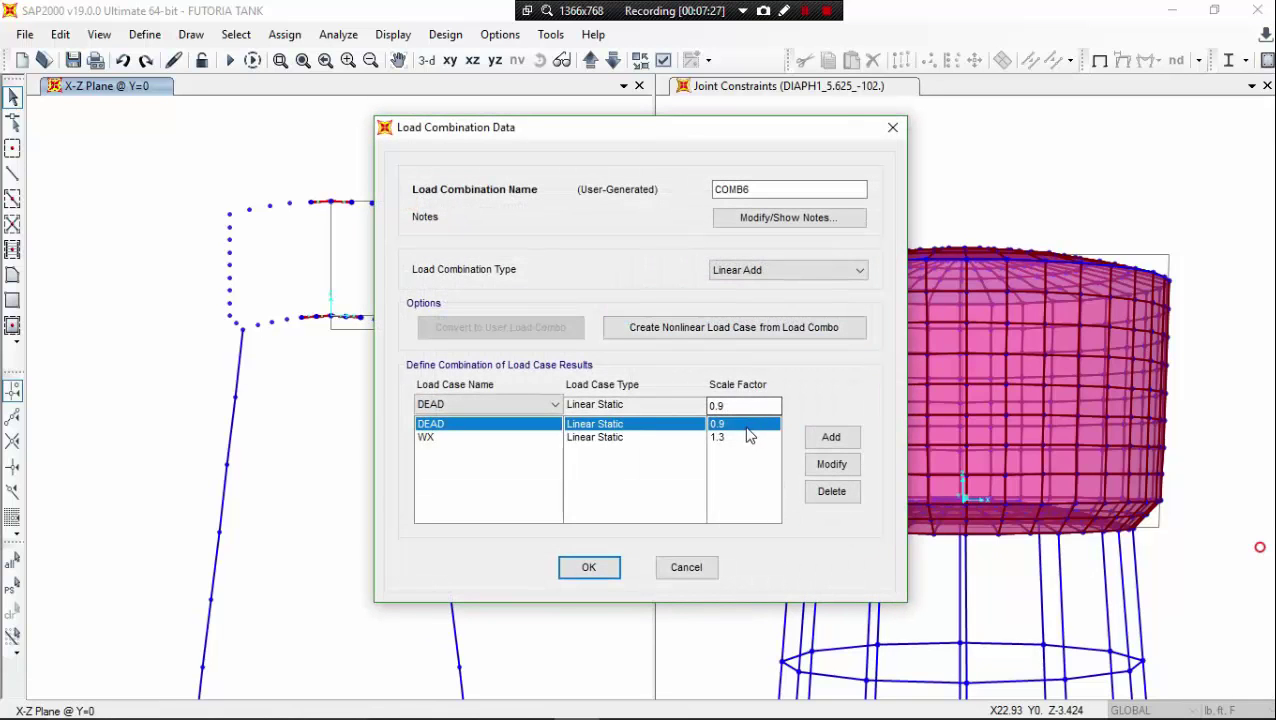
pyautogui.click(733, 437)
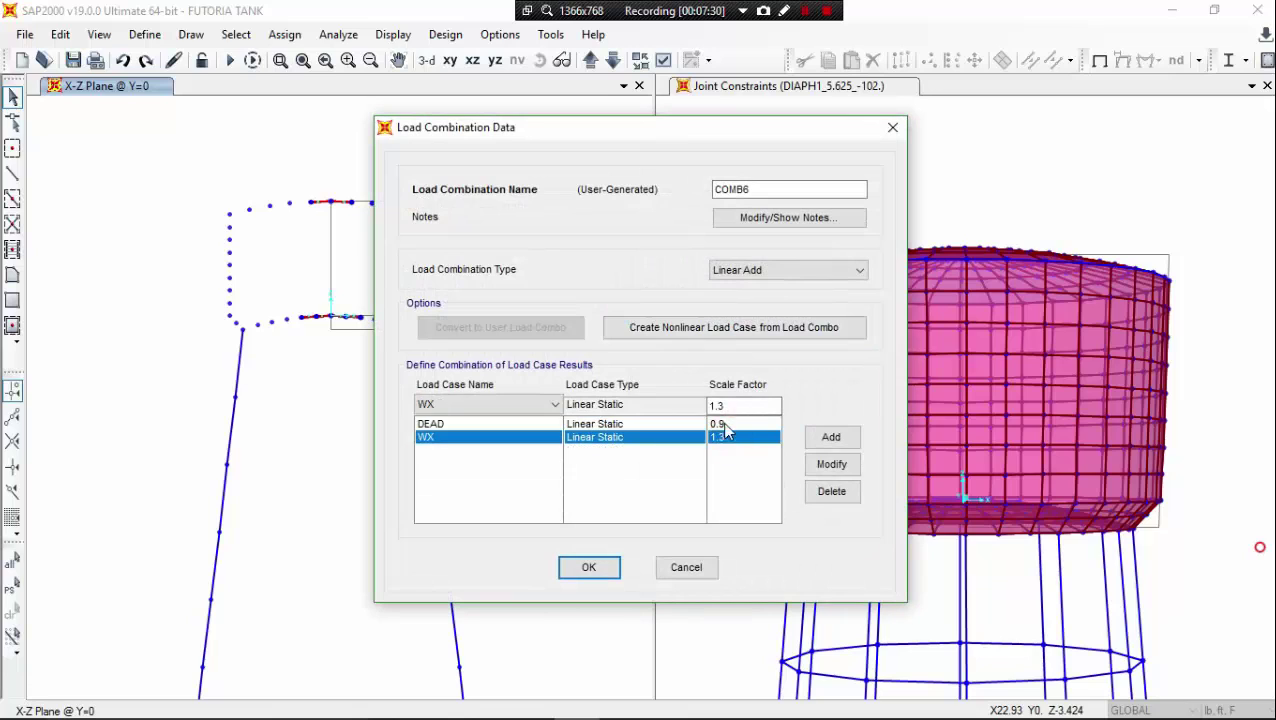
pyautogui.click(716, 405)
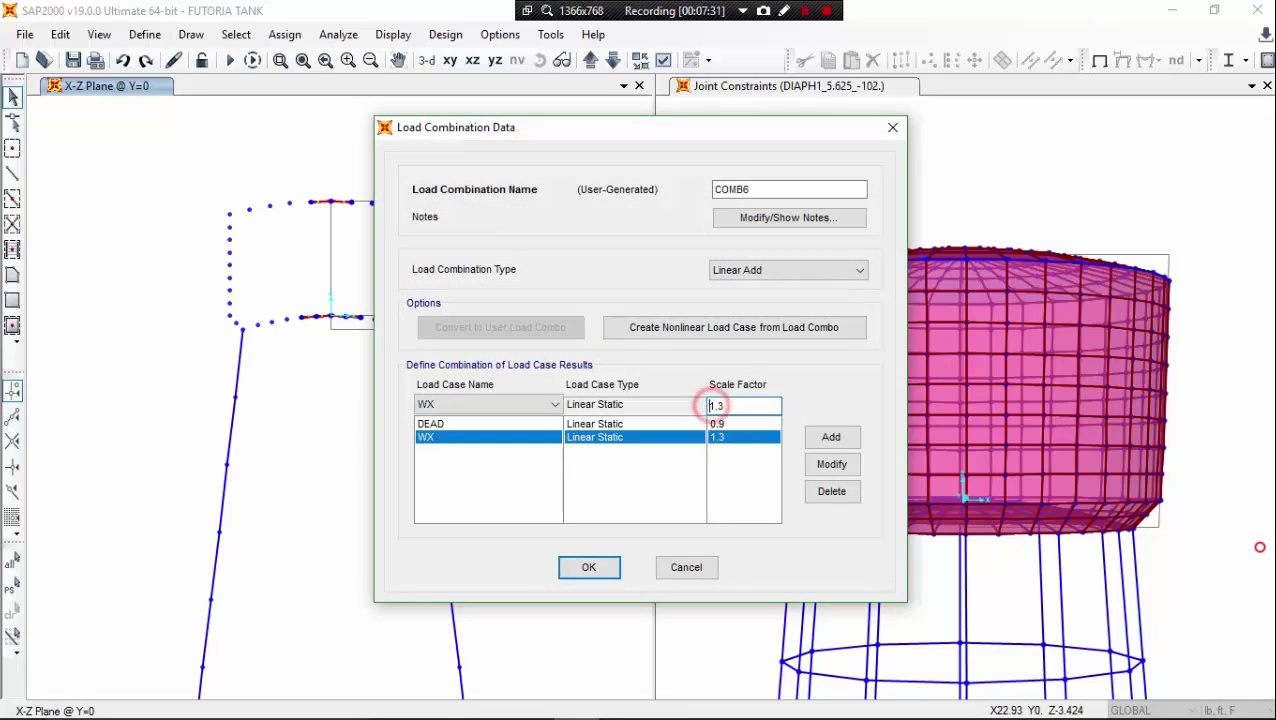
pyautogui.click(823, 464)
pyautogui.click(712, 406)
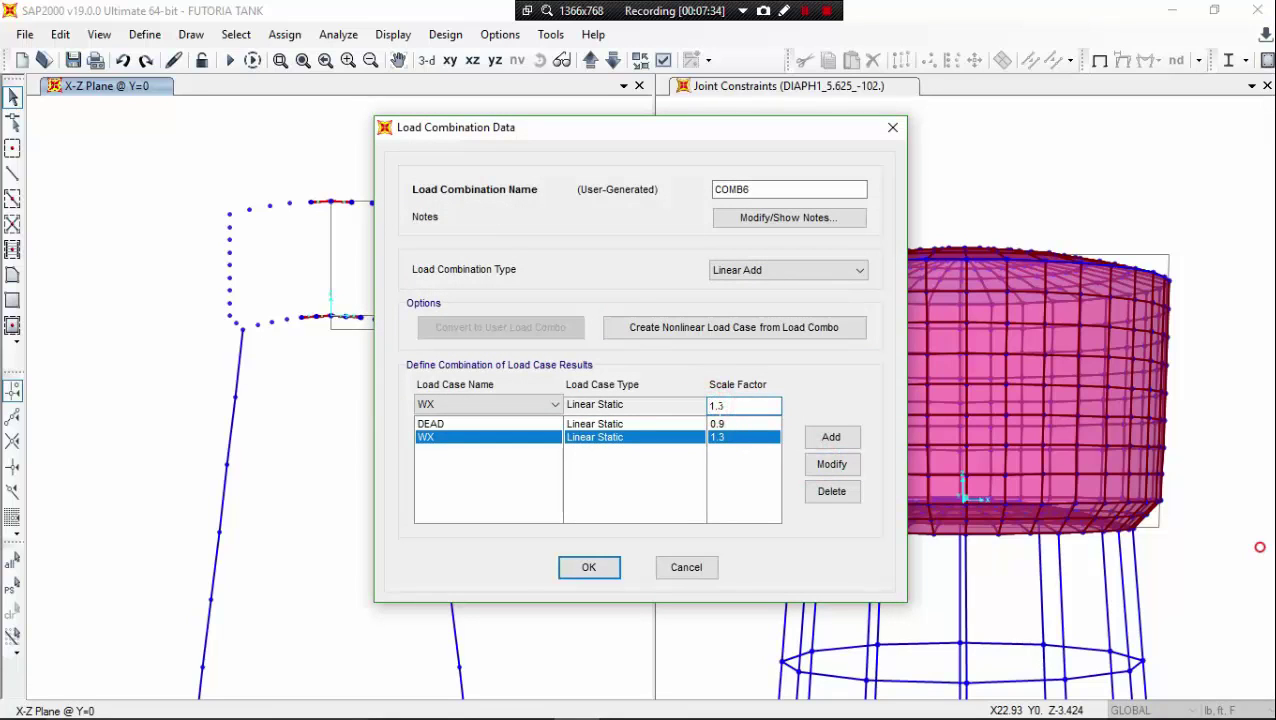
pyautogui.write('-')
pyautogui.click(826, 464)
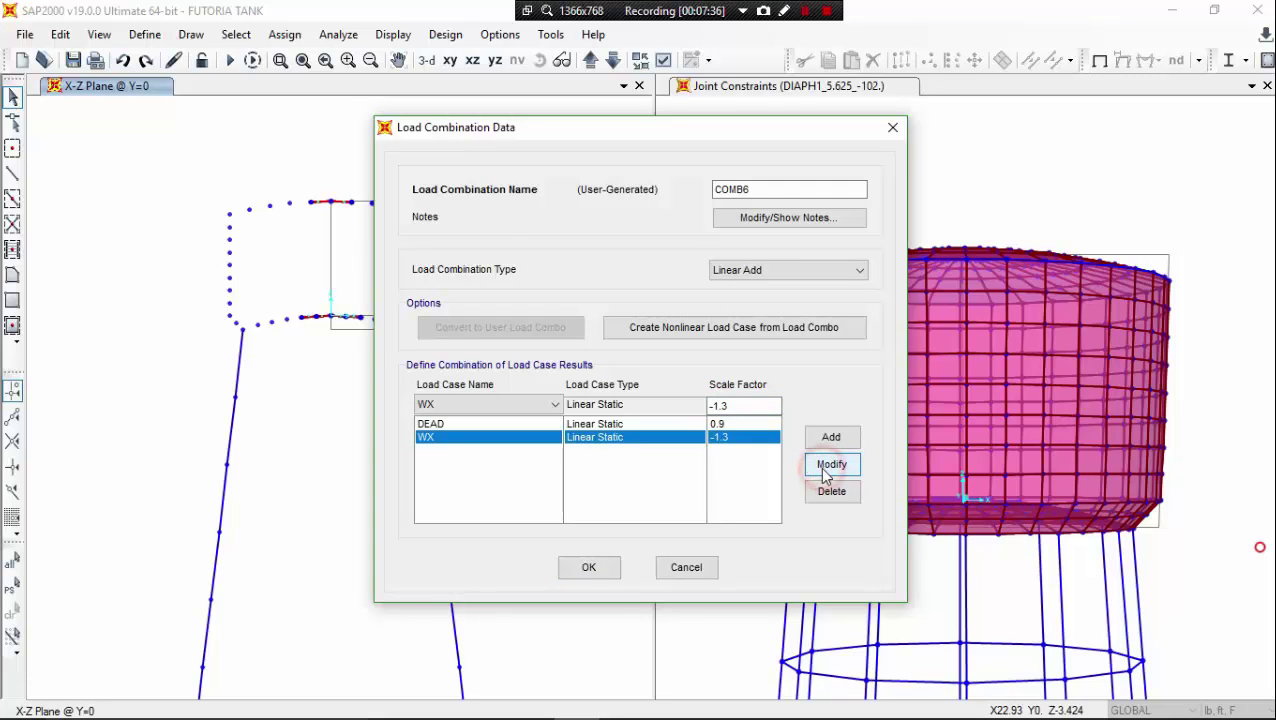
pyautogui.click(610, 568)
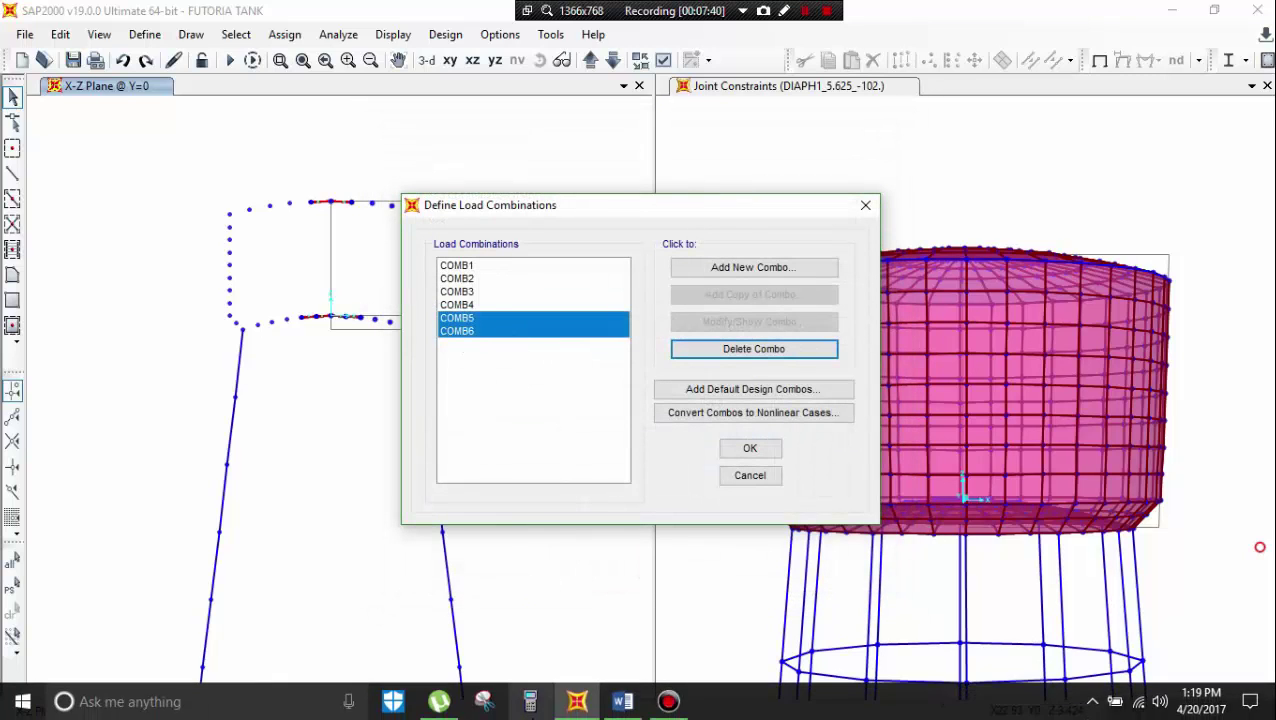
# Check the combination list in the Word document, and start a new Linear Add combination, COMB7, in SAP2000.
pyautogui.click(622, 706)
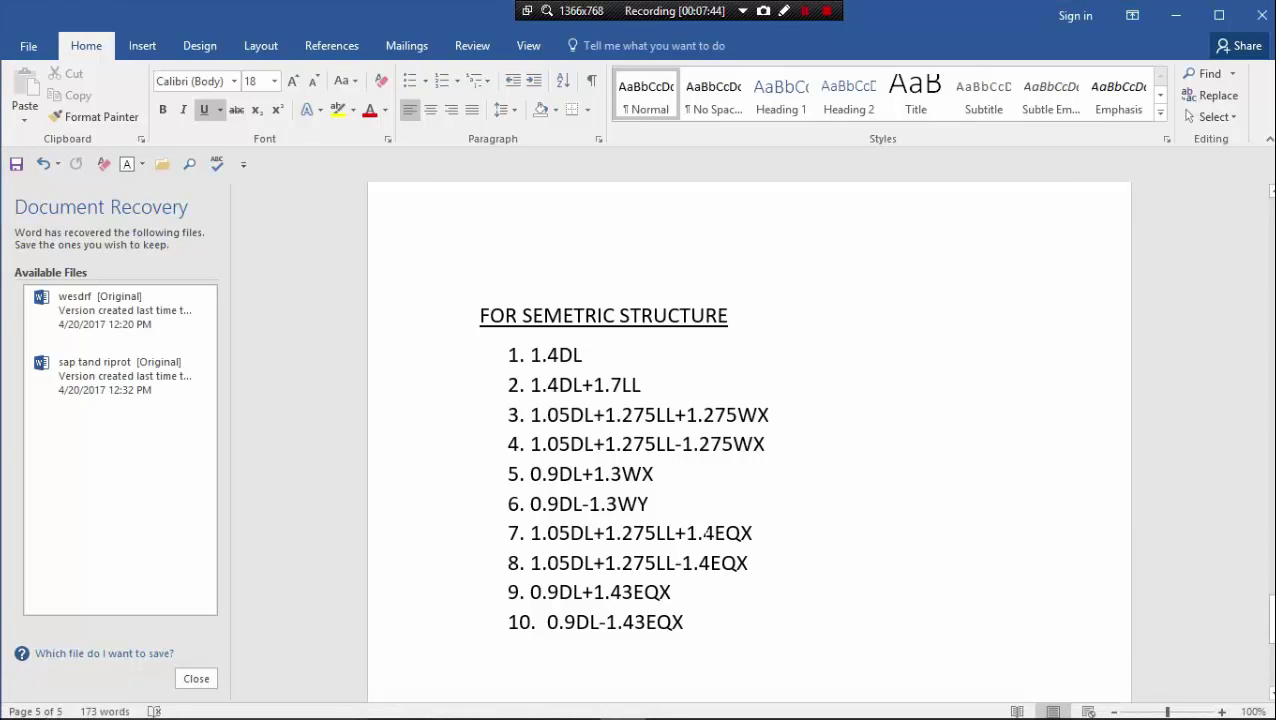
pyautogui.moveTo(467, 716)
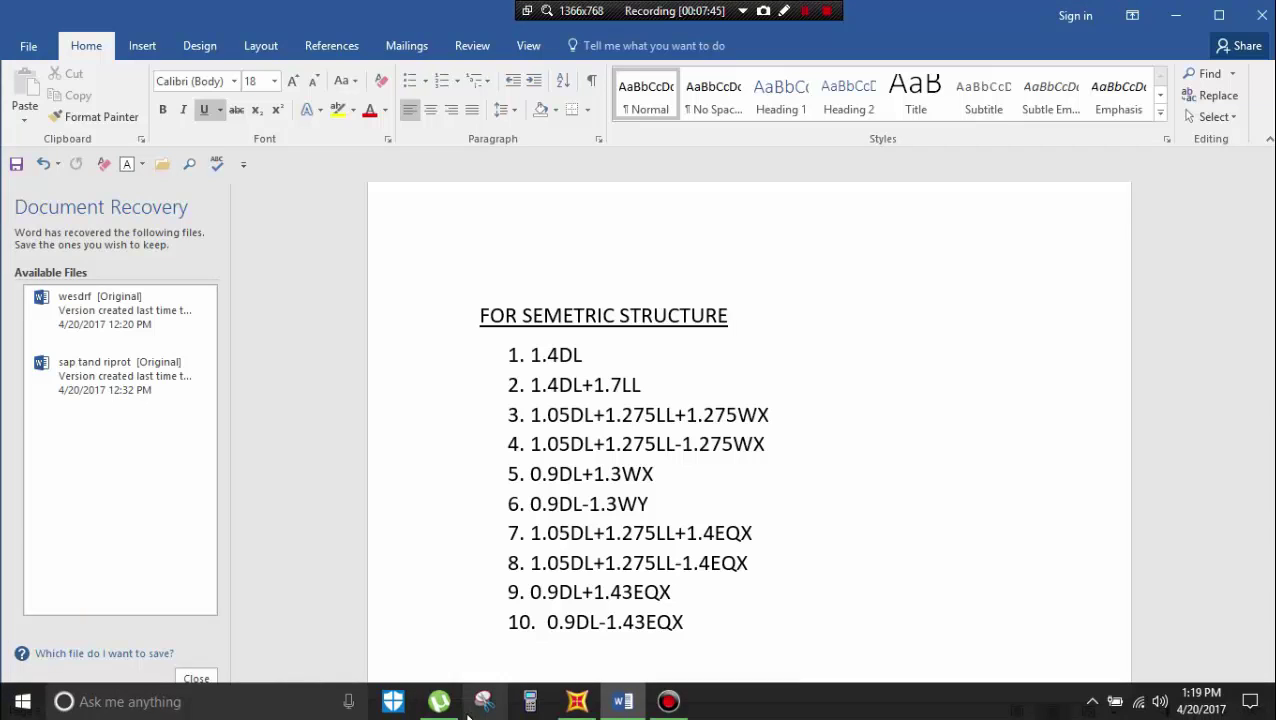
pyautogui.click(576, 702)
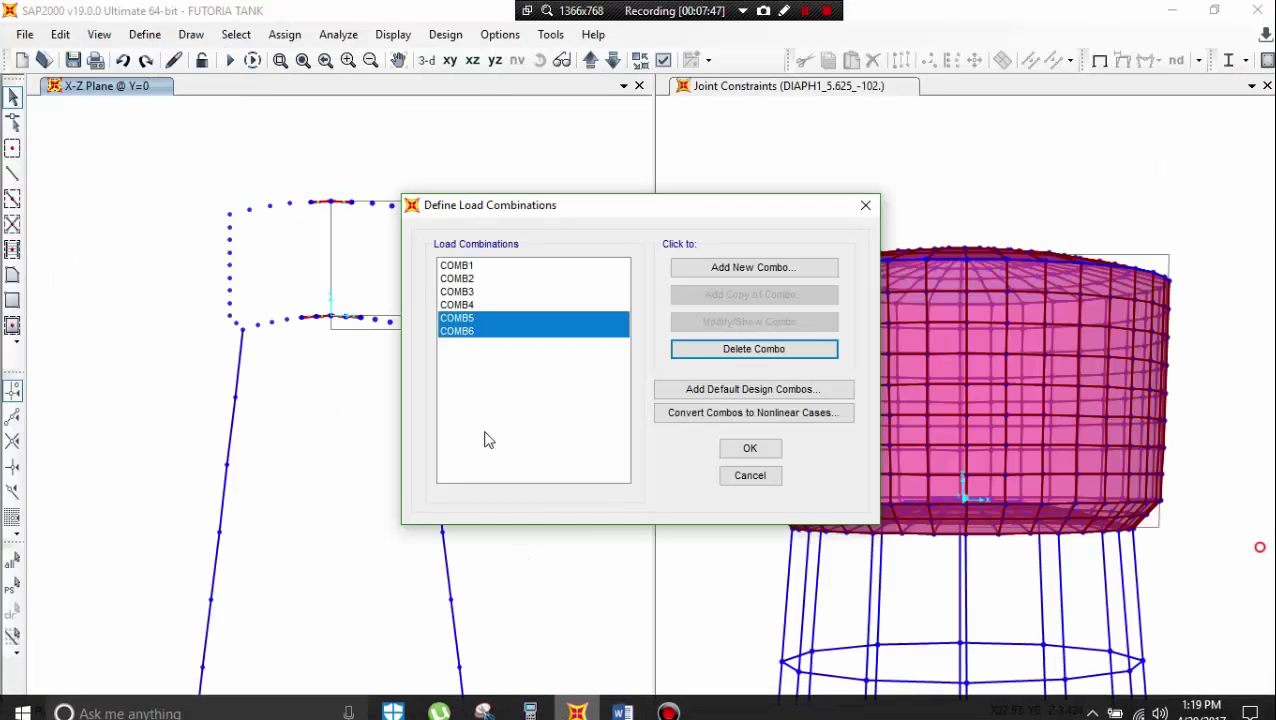
pyautogui.click(752, 269)
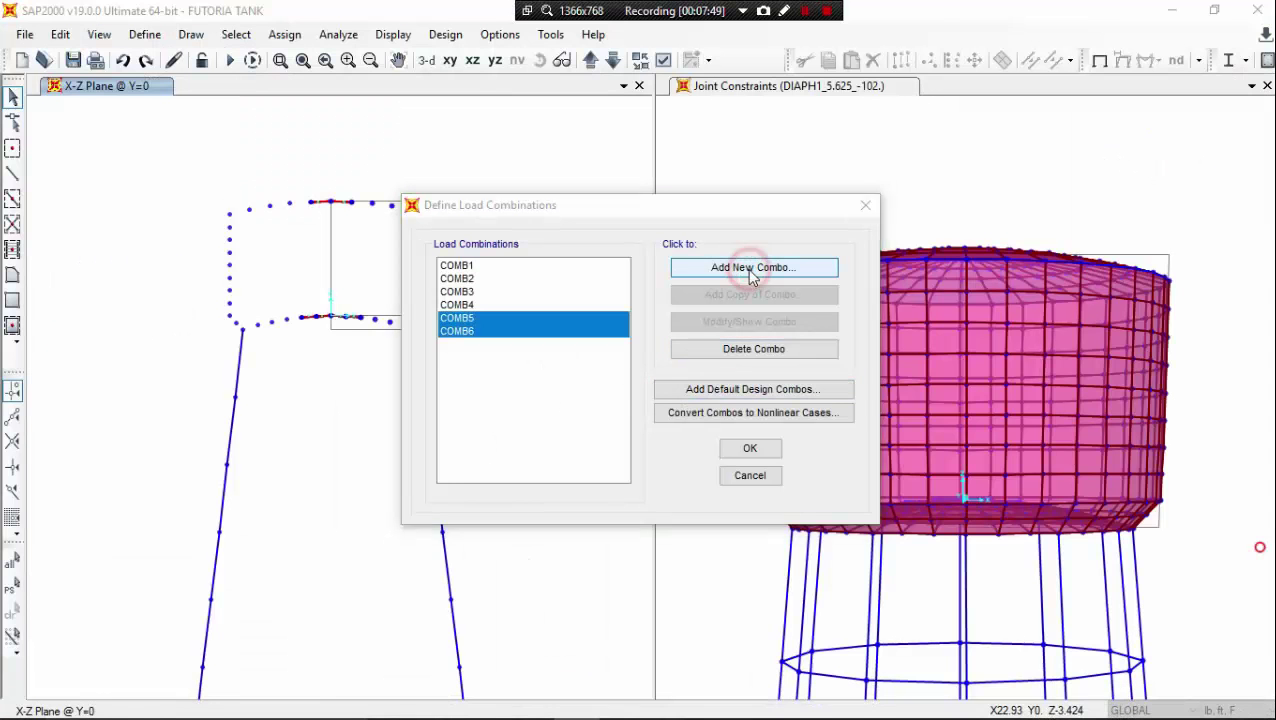
# Try to add the DEAD load case to COMB7 with scale factor 1.05.
pyautogui.click(554, 404)
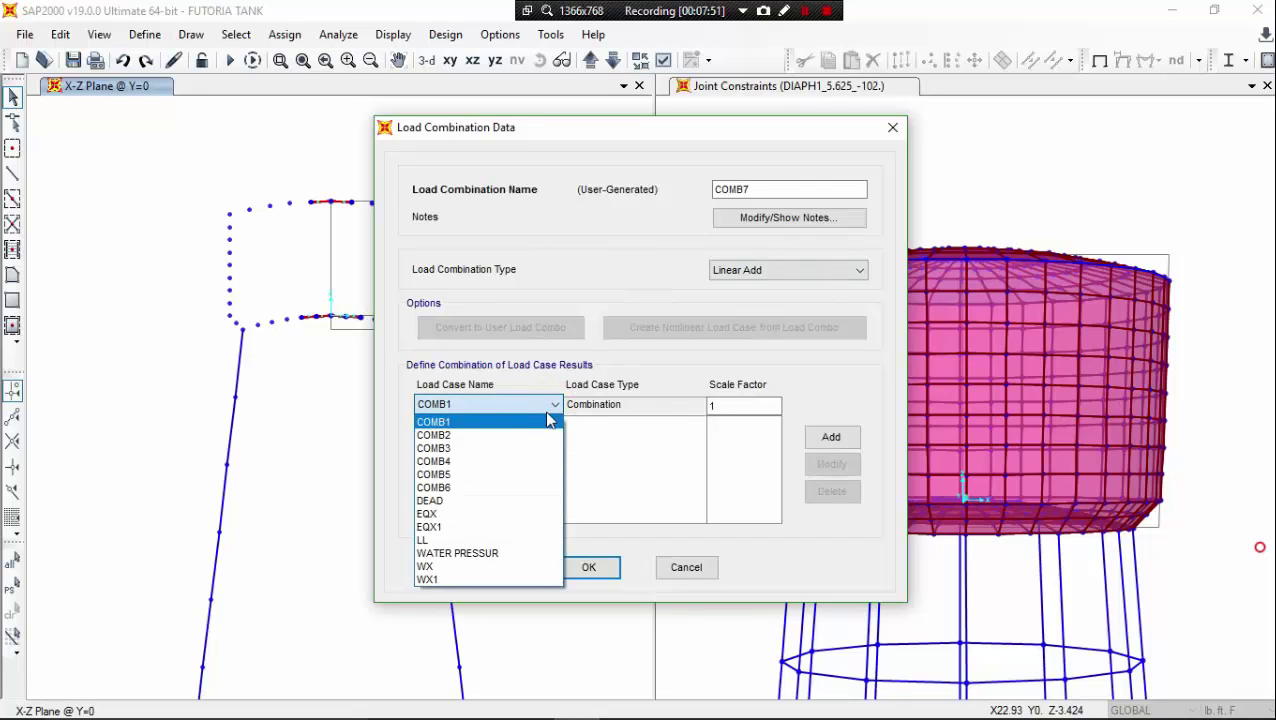
pyautogui.click(505, 540)
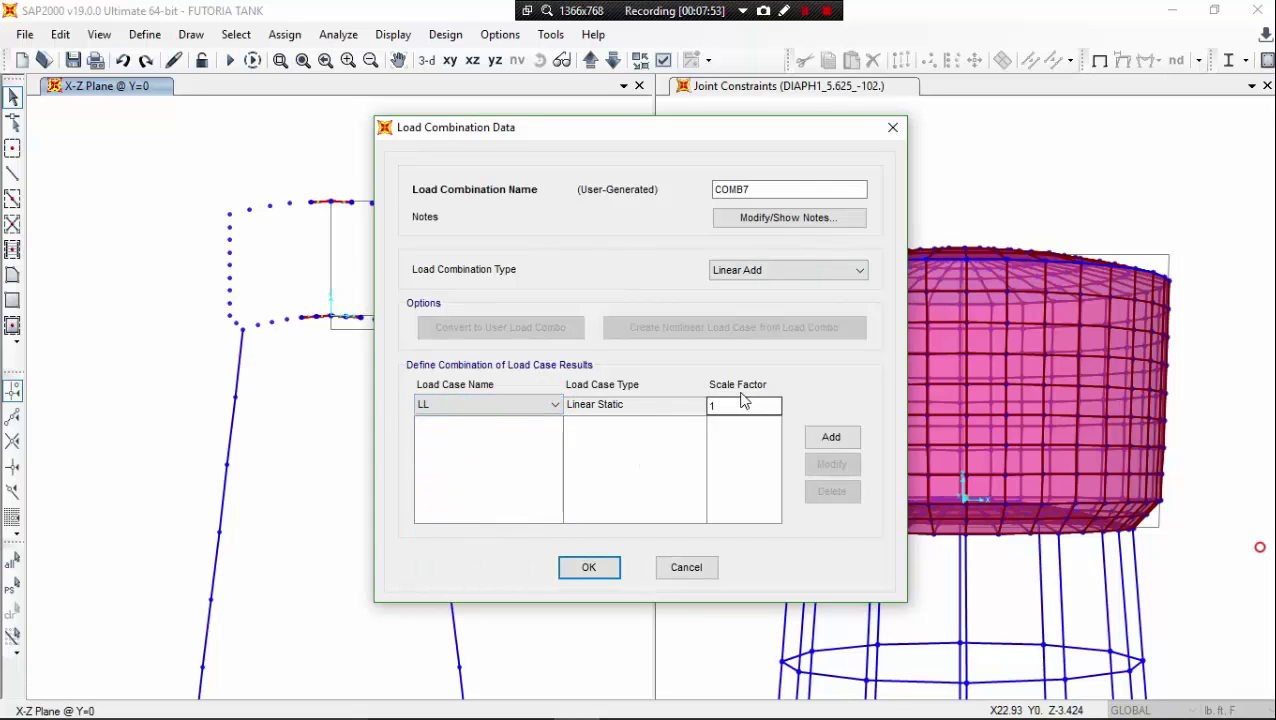
pyautogui.click(538, 410)
pyautogui.click(507, 500)
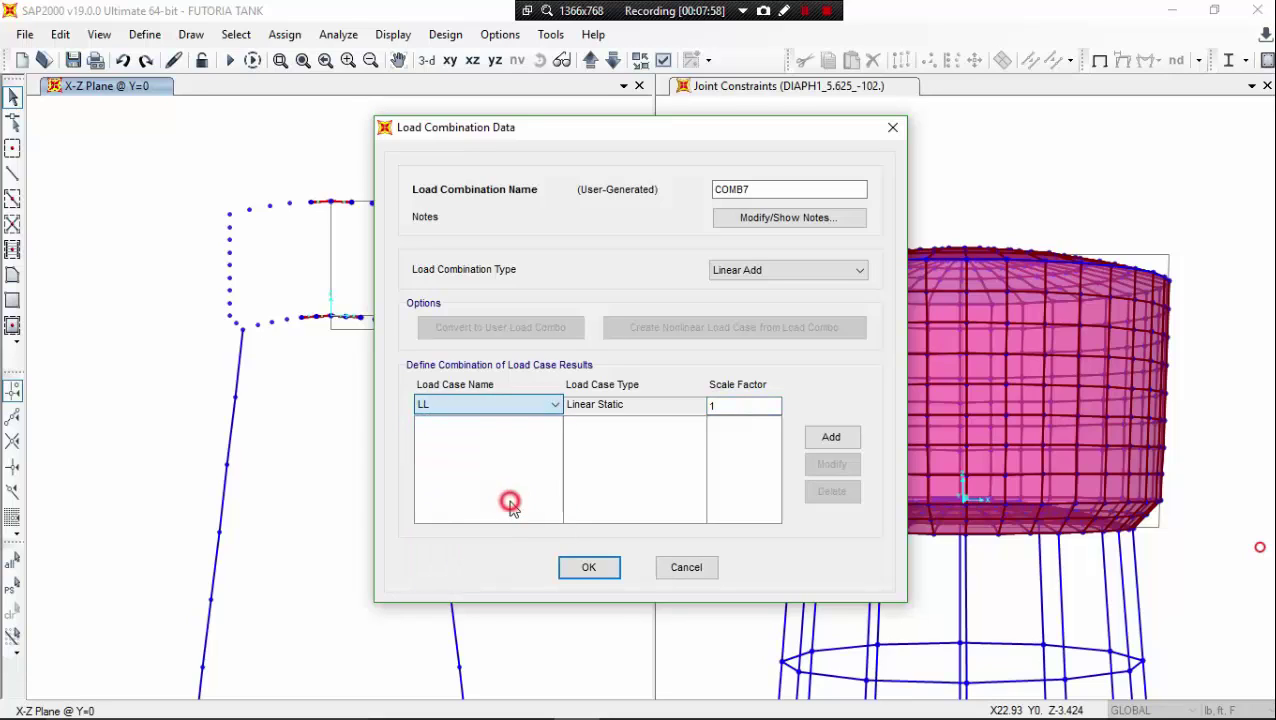
pyautogui.click(715, 406)
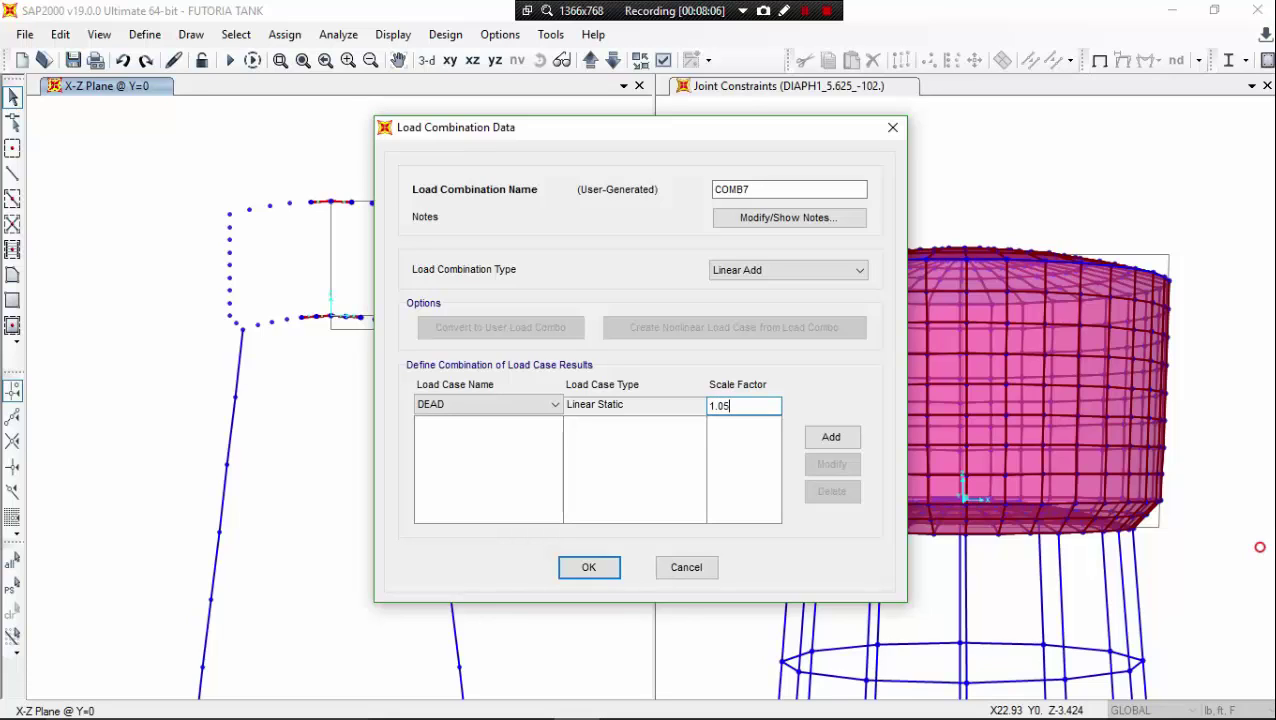
pyautogui.click(826, 436)
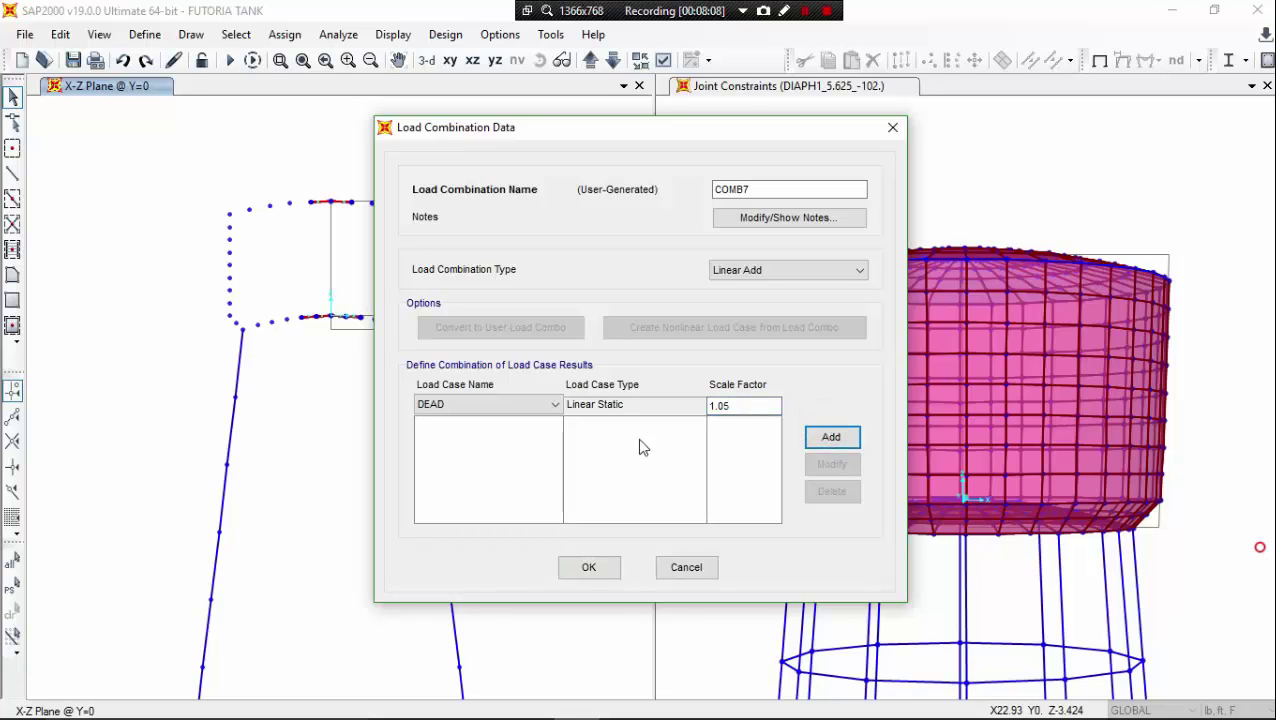
pyautogui.click(553, 404)
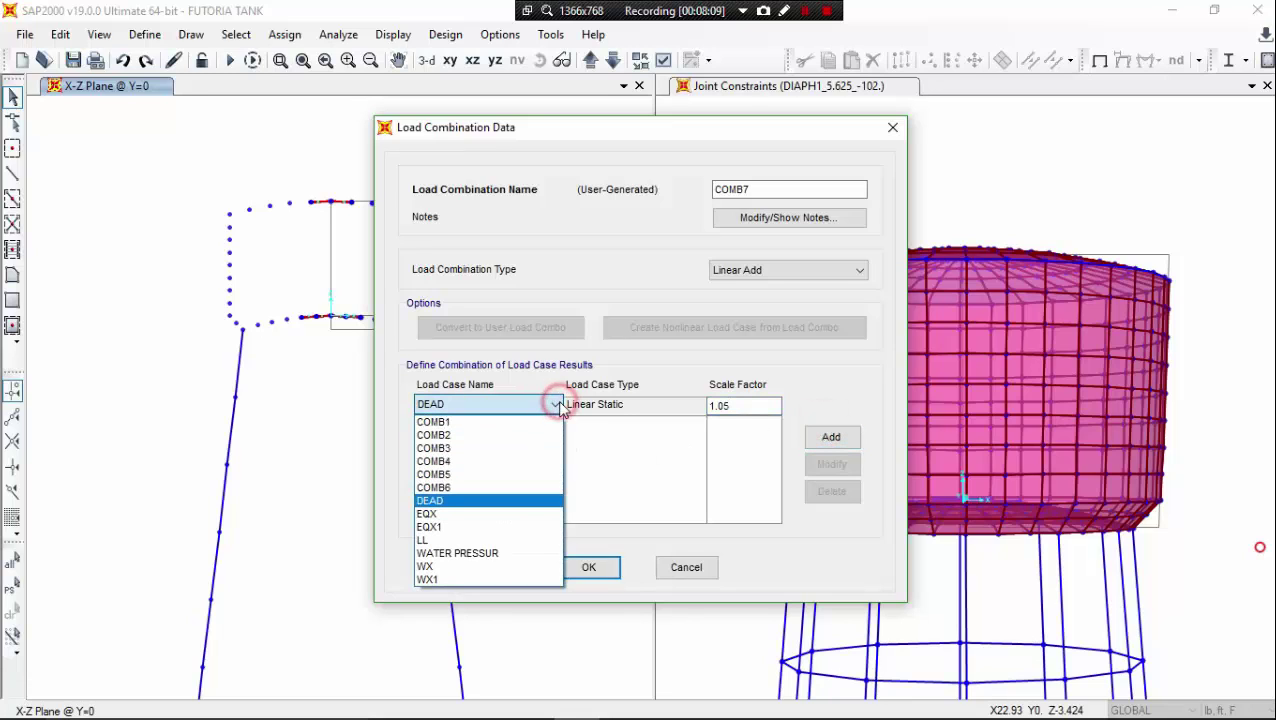
pyautogui.click(505, 540)
pyautogui.click(733, 408)
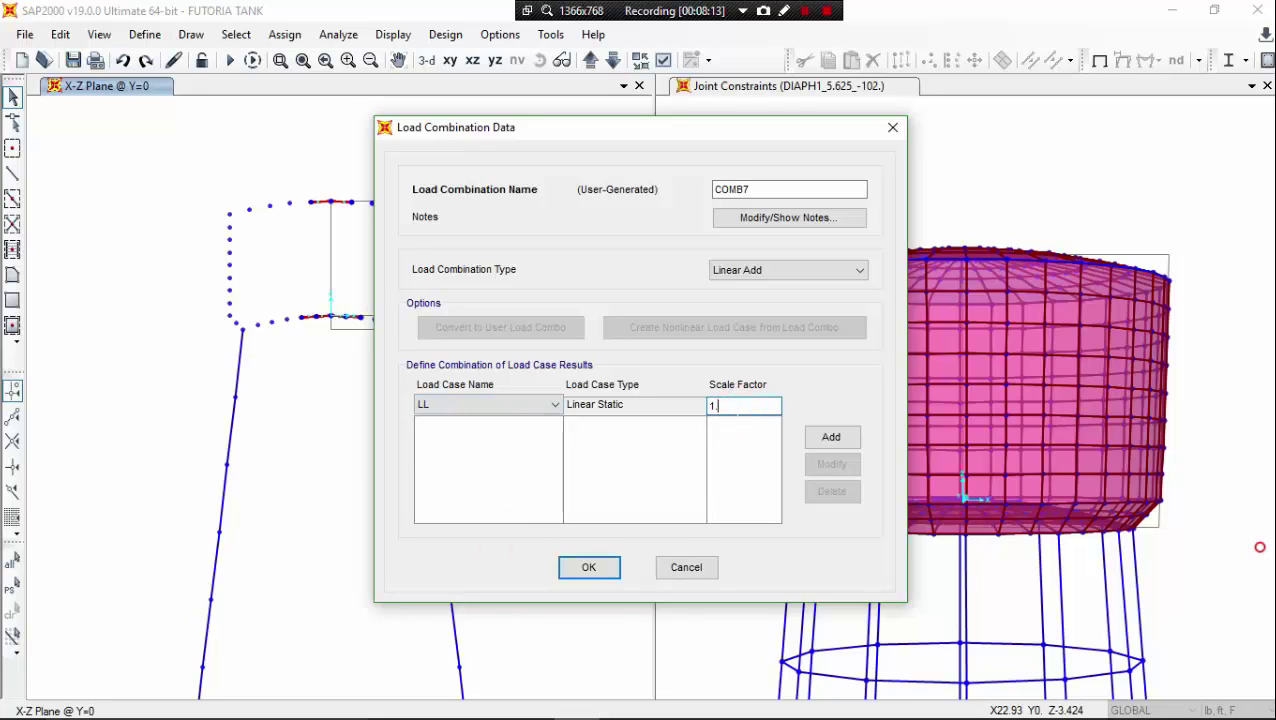
# Add the DEAD load case to COMB7 with scale factor 1.05.
pyautogui.click(546, 408)
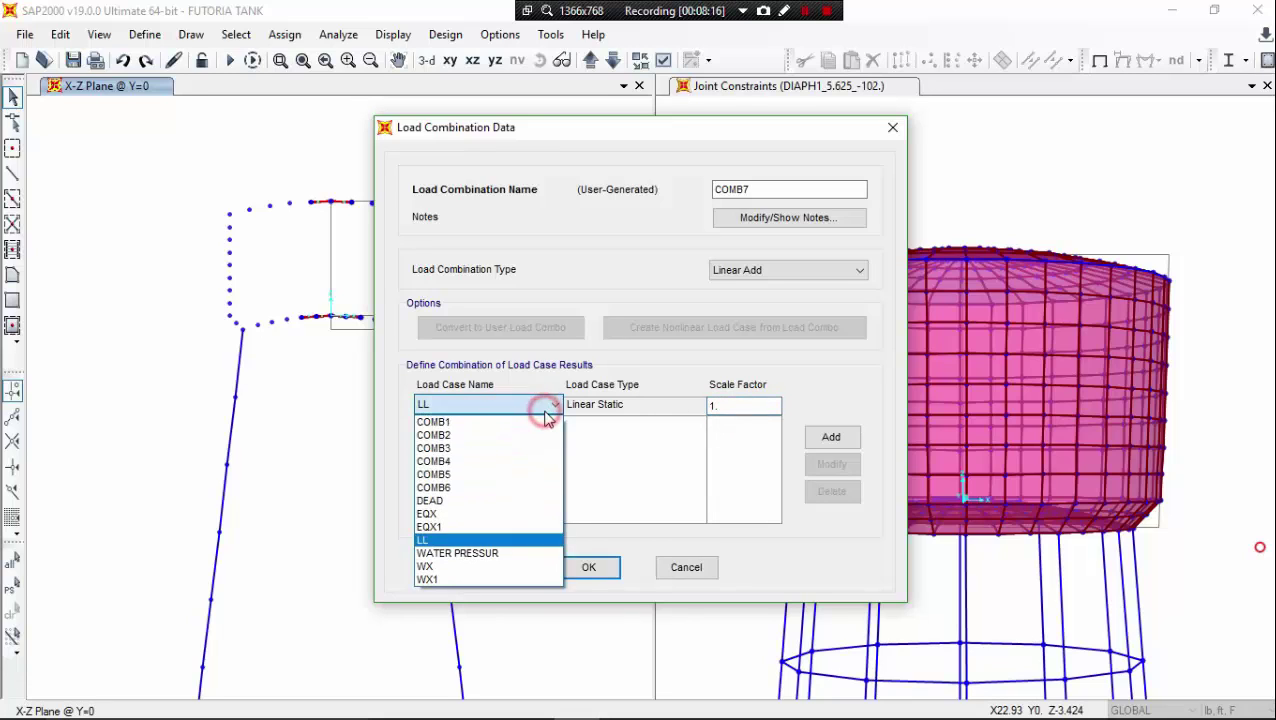
pyautogui.click(501, 501)
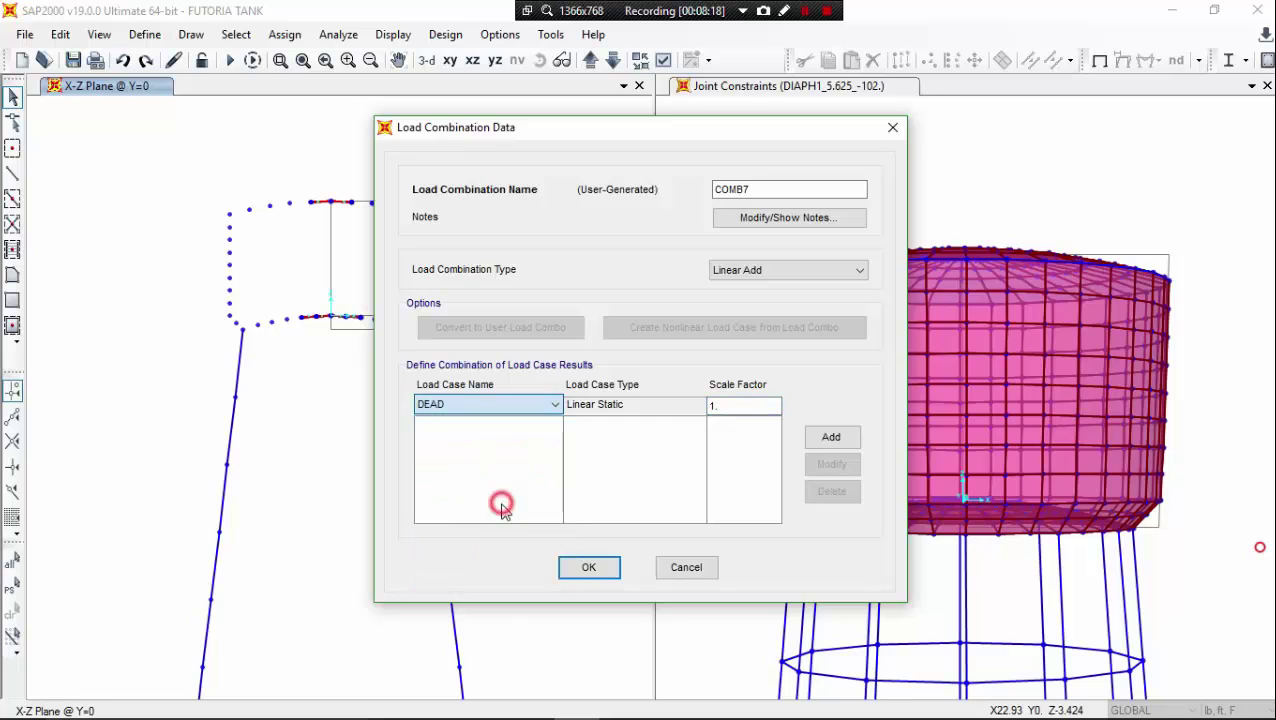
pyautogui.click(732, 405)
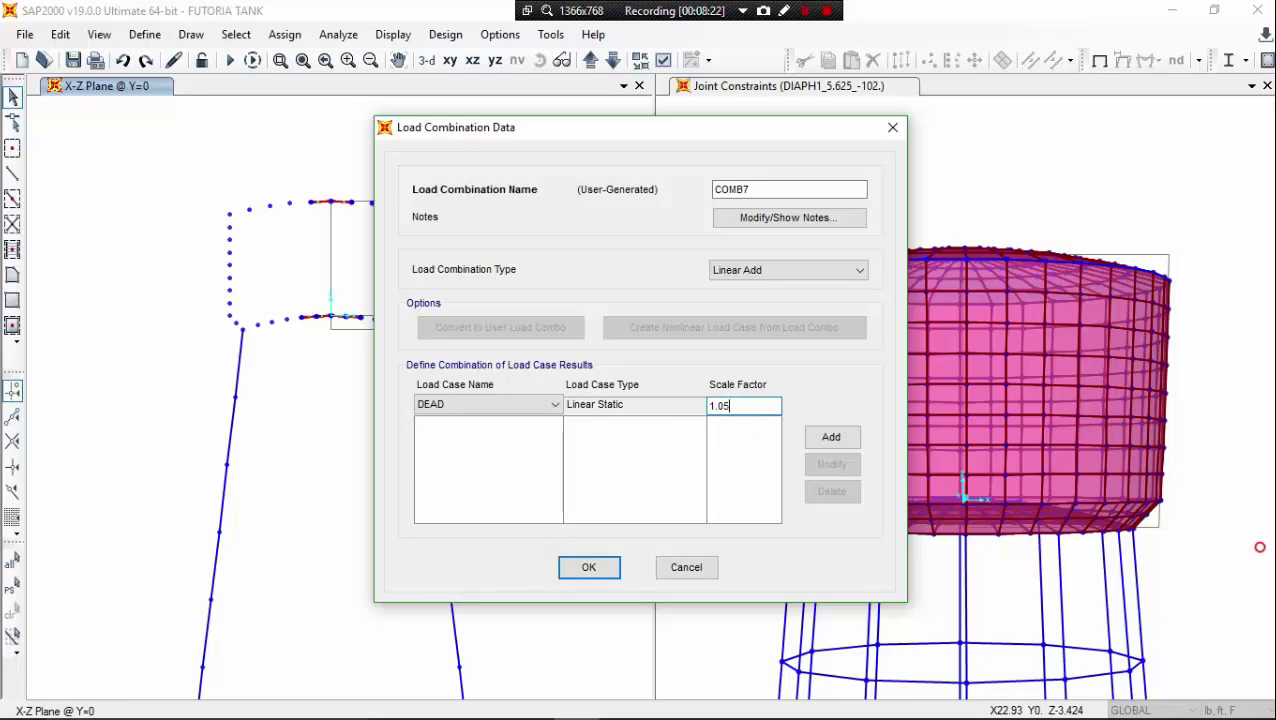
pyautogui.click(830, 437)
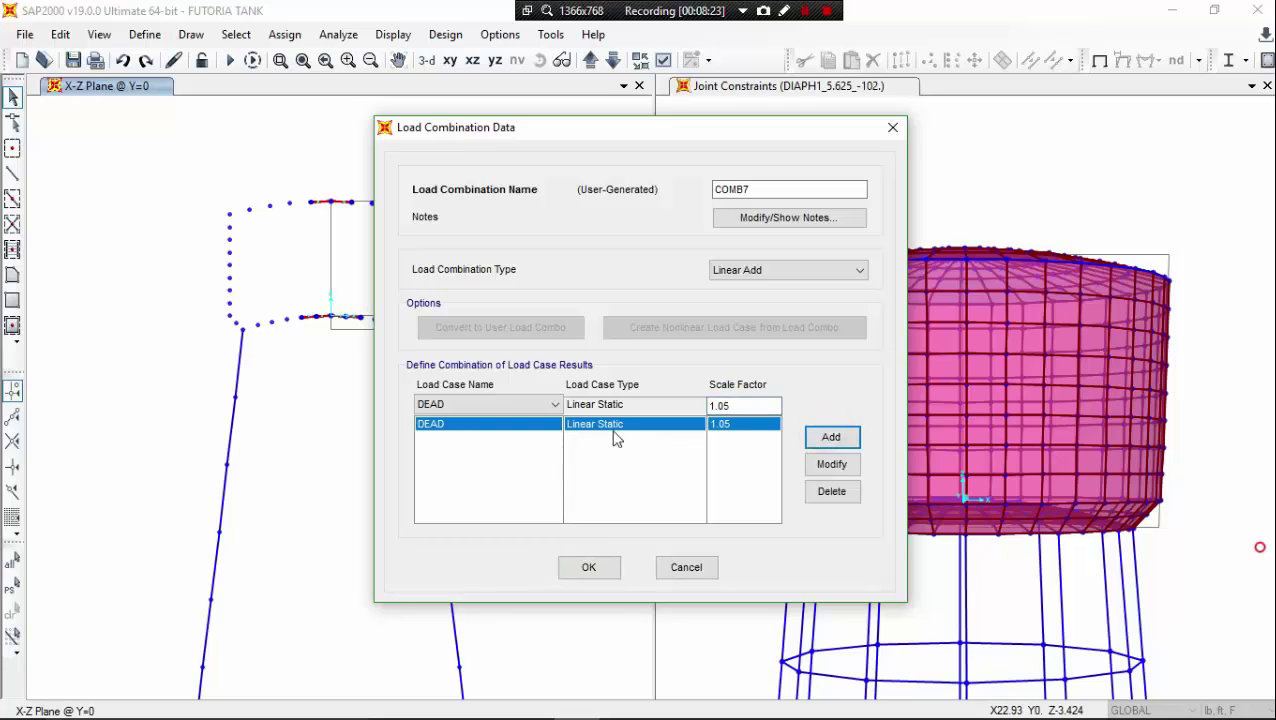
# Add the LL and WATER PRESSUR load cases to COMB7, each with scale factor 1.275.
pyautogui.click(552, 404)
pyautogui.click(518, 541)
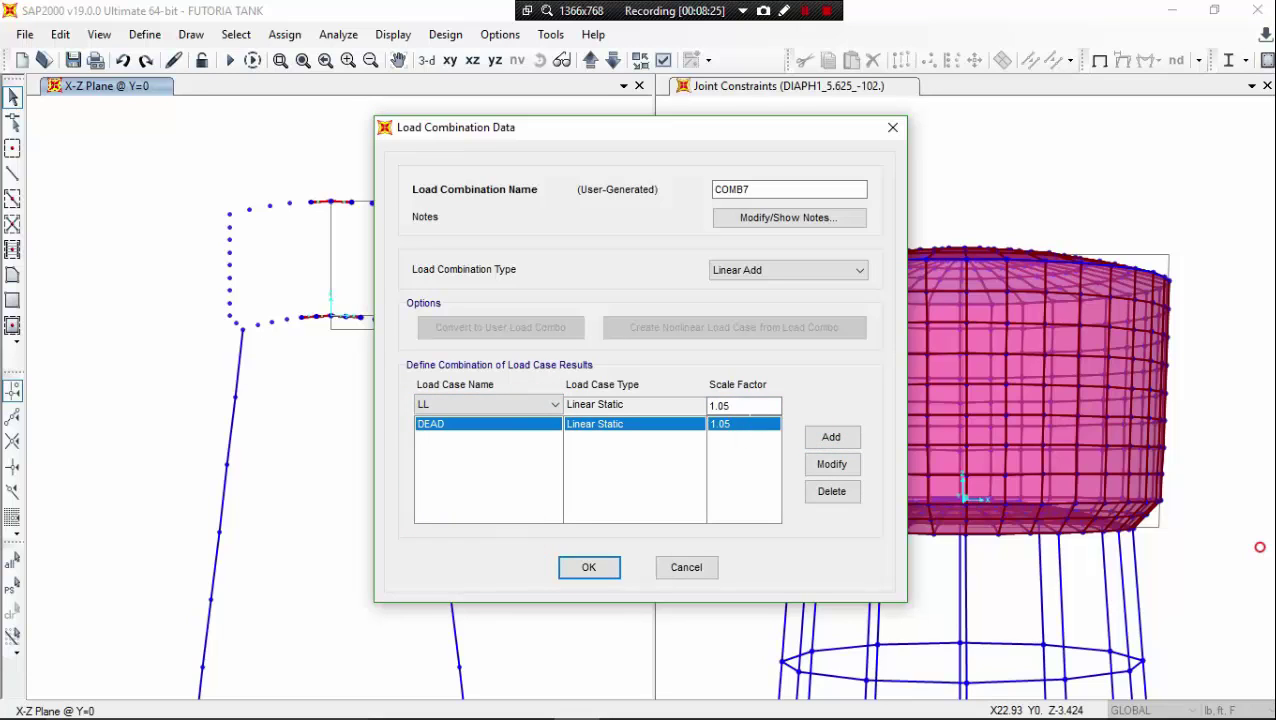
pyautogui.doubleClick(744, 405)
pyautogui.write('1.0')
pyautogui.click(831, 437)
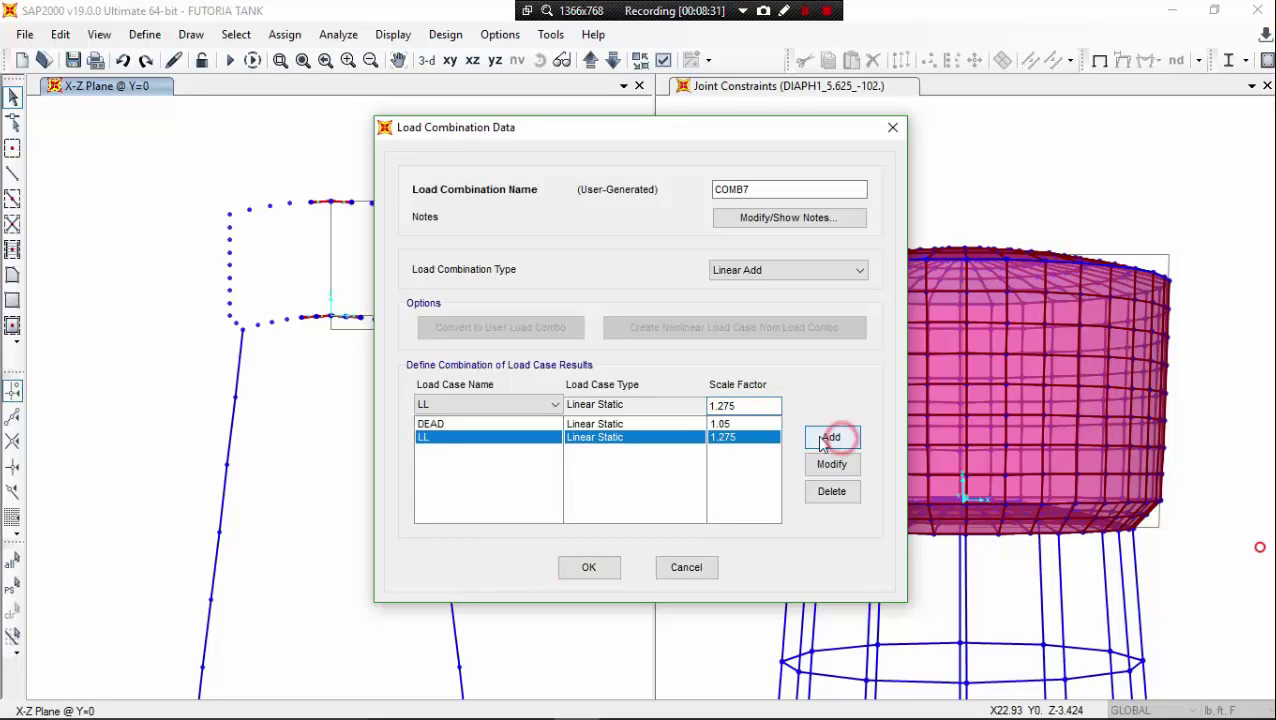
pyautogui.click(550, 404)
pyautogui.click(520, 553)
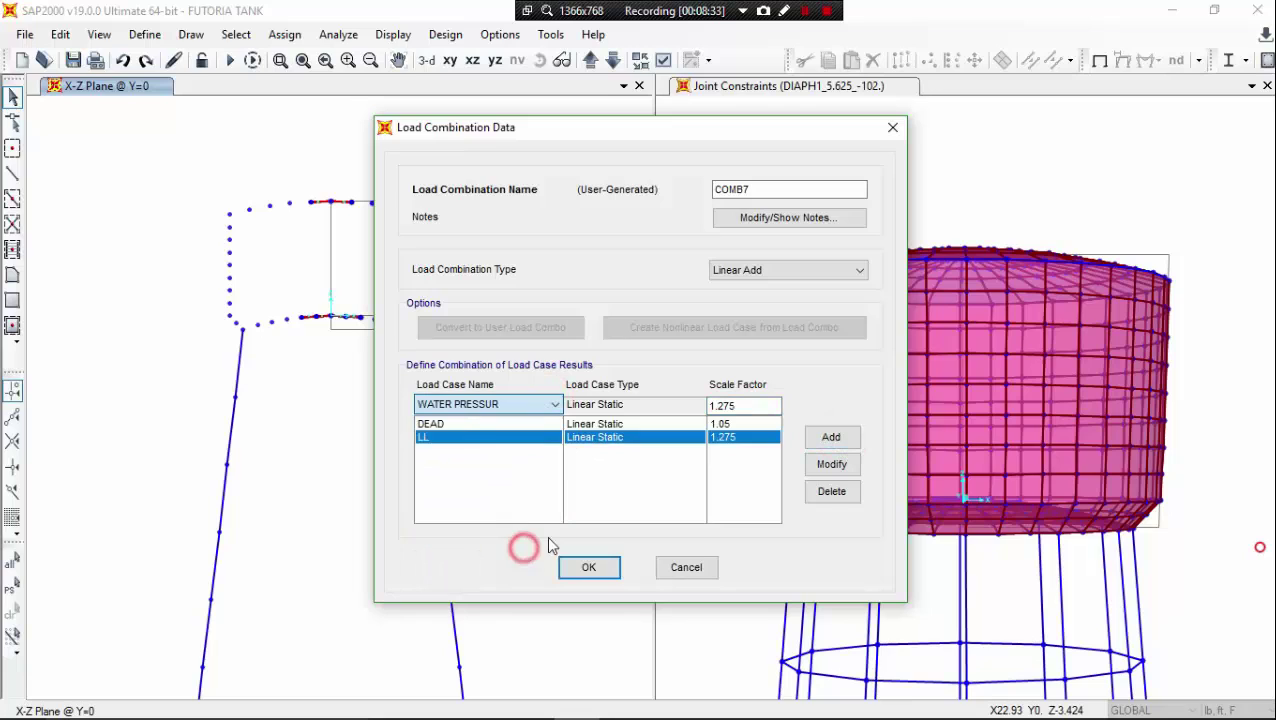
pyautogui.click(830, 437)
# Add the EQX load case to COMB7 with scale factor 1.4 and accept the combination.
pyautogui.click(550, 404)
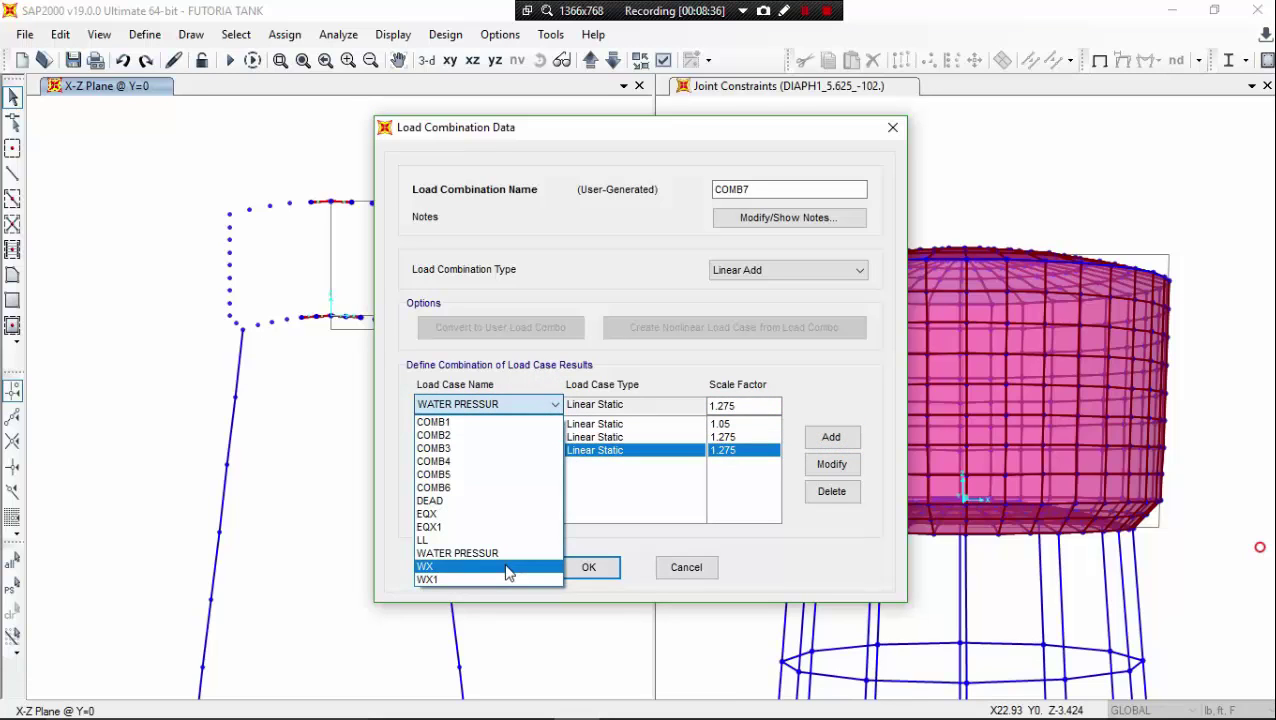
pyautogui.click(490, 514)
pyautogui.click(752, 406)
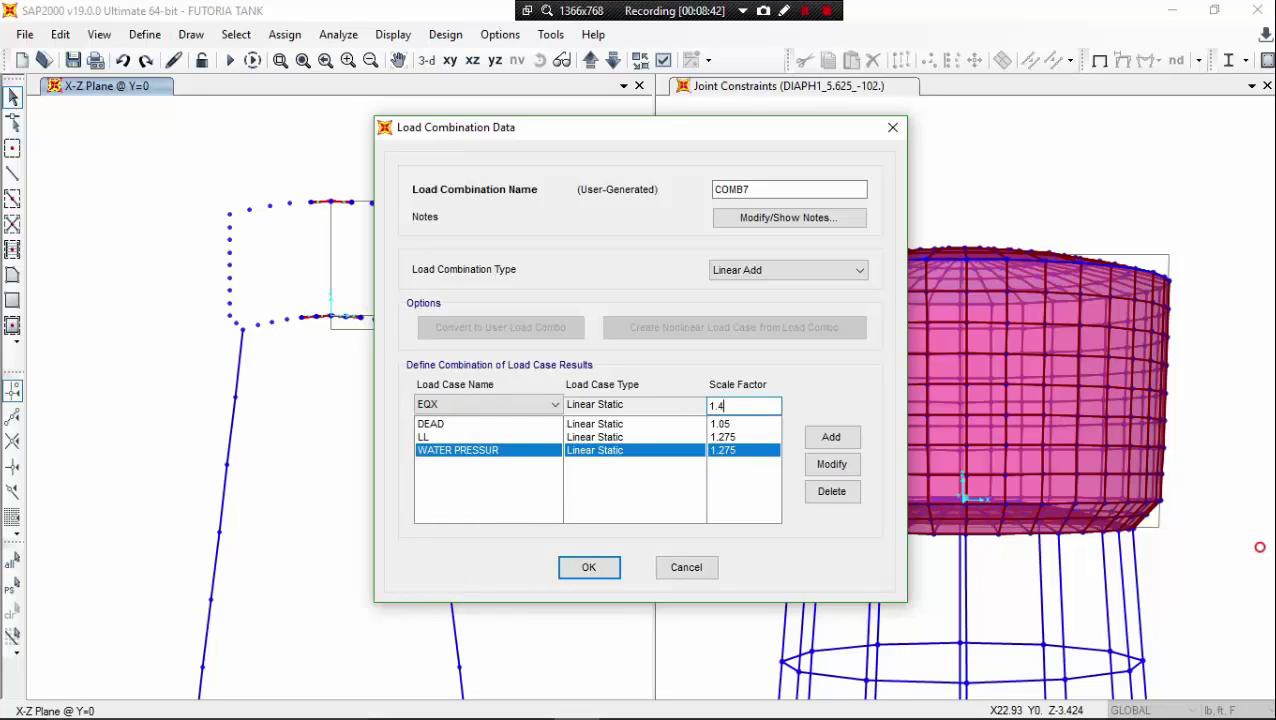
pyautogui.click(846, 435)
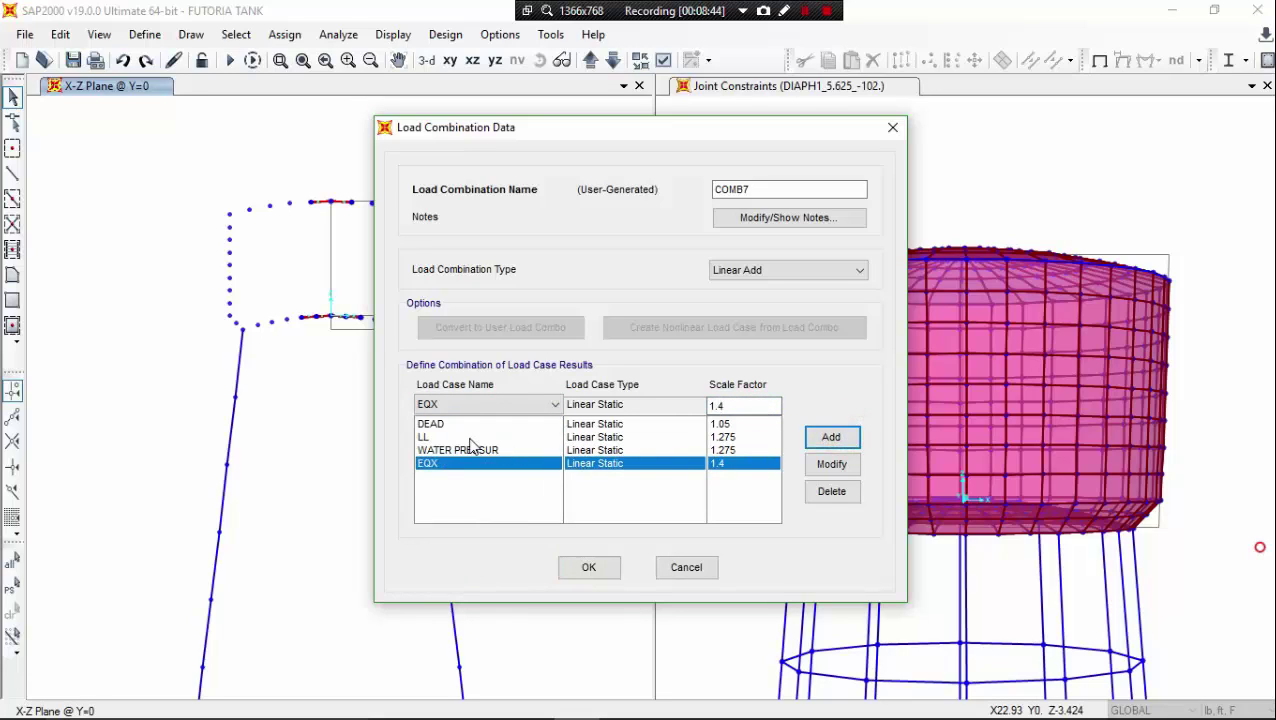
pyautogui.click(590, 567)
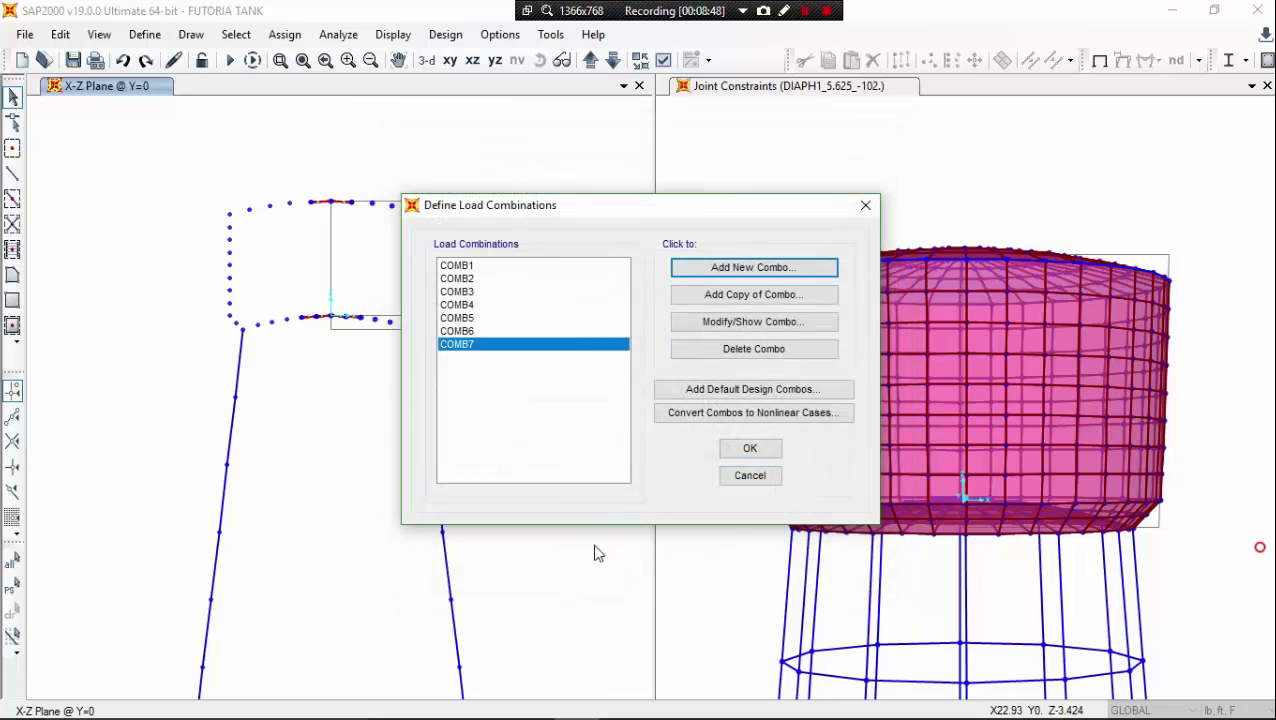
# Add a copy of COMB7 as a new combination, set its EQX scale factor to -1.4 and accept it.
pyautogui.click(738, 295)
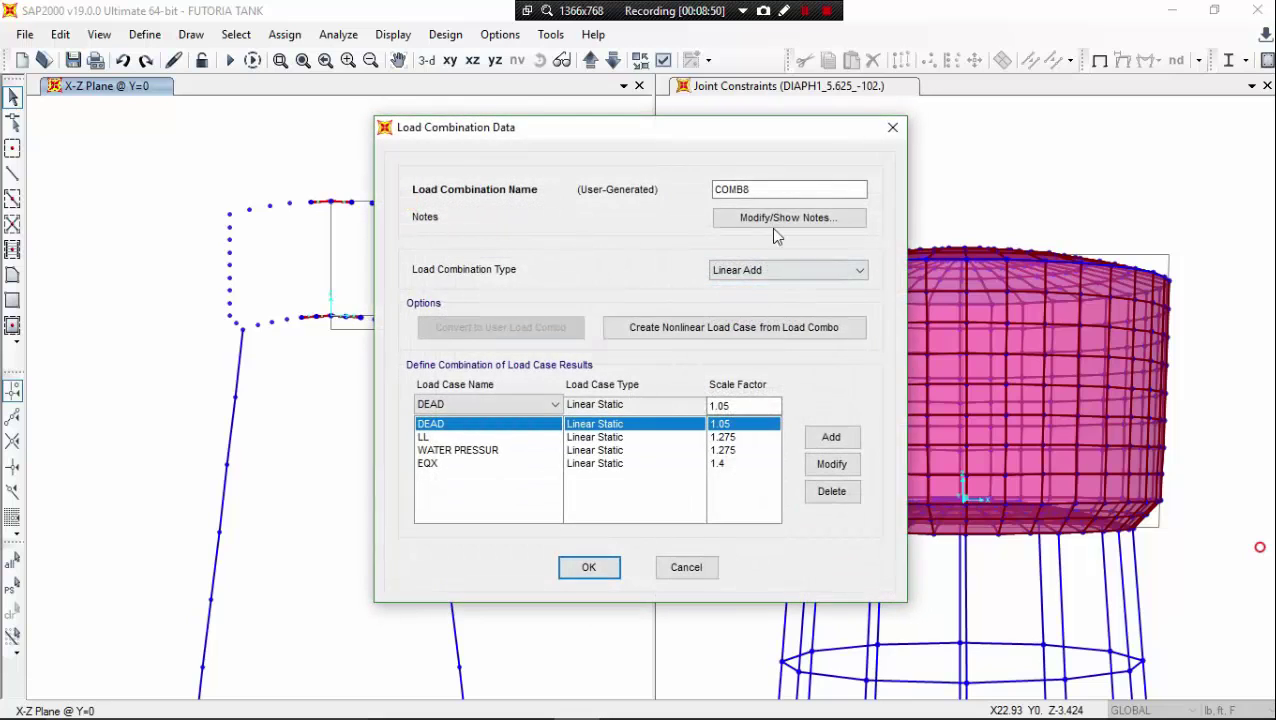
pyautogui.click(720, 463)
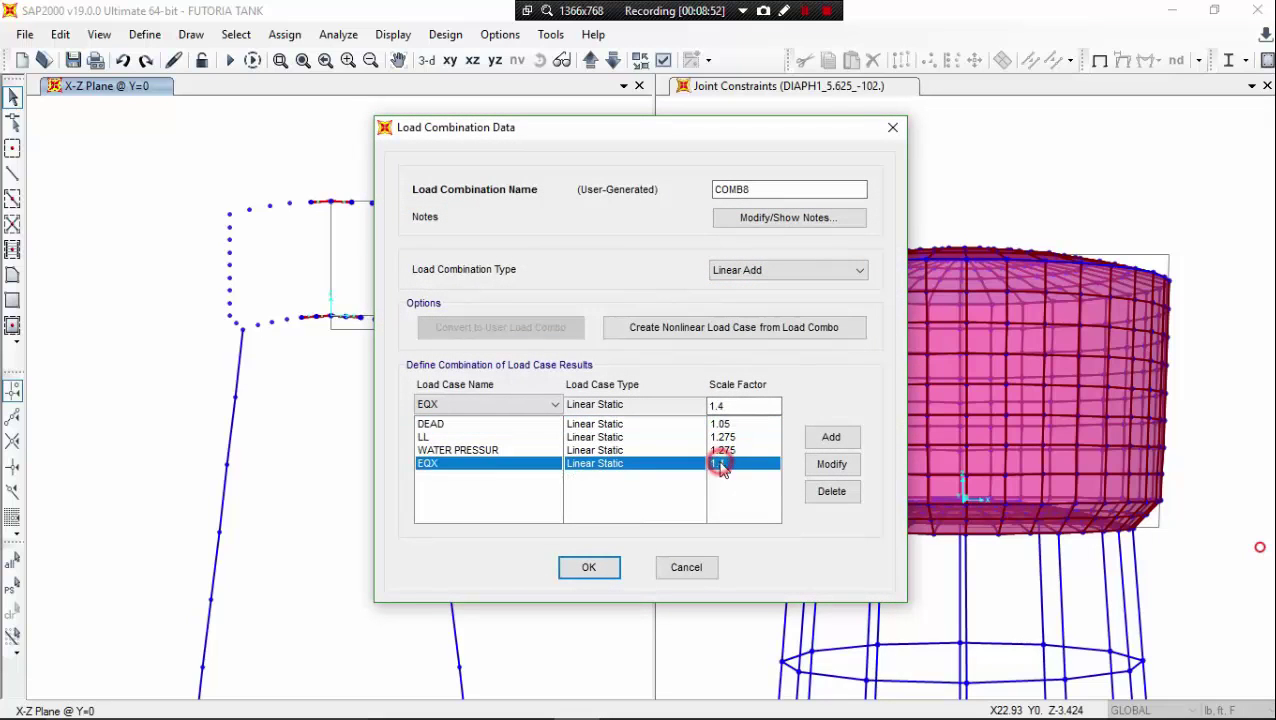
pyautogui.click(828, 464)
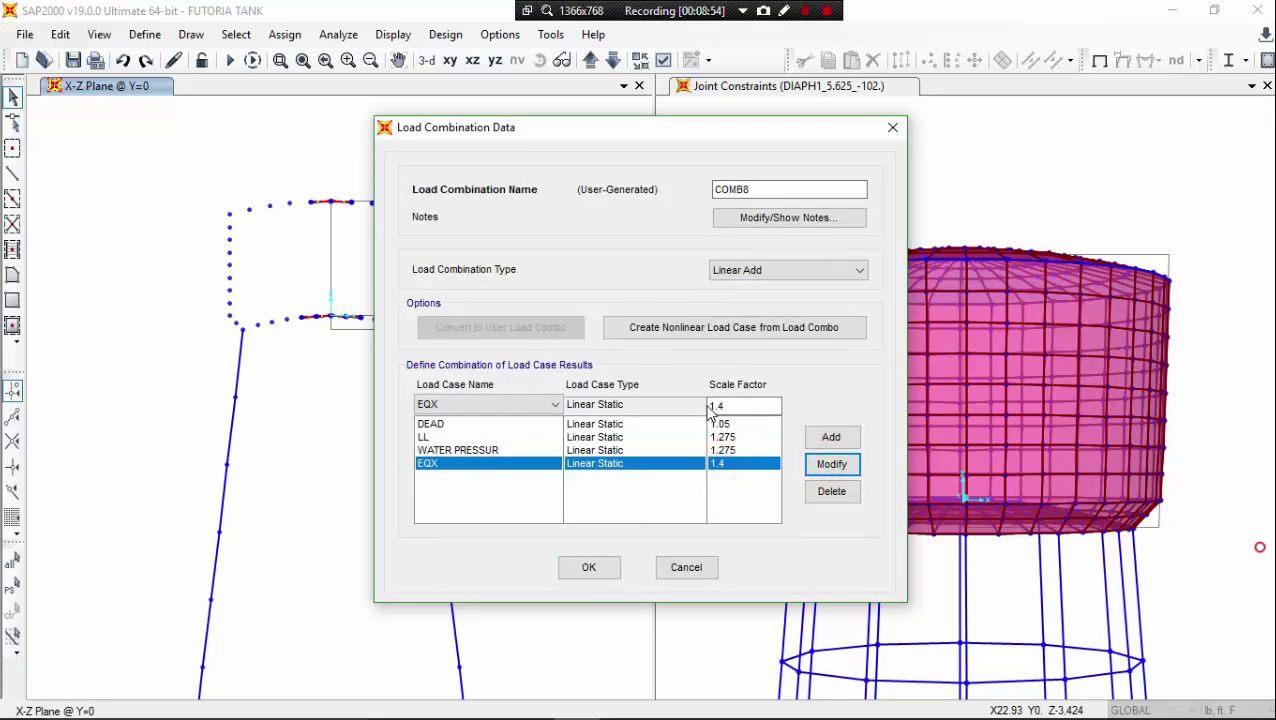
pyautogui.click(714, 406)
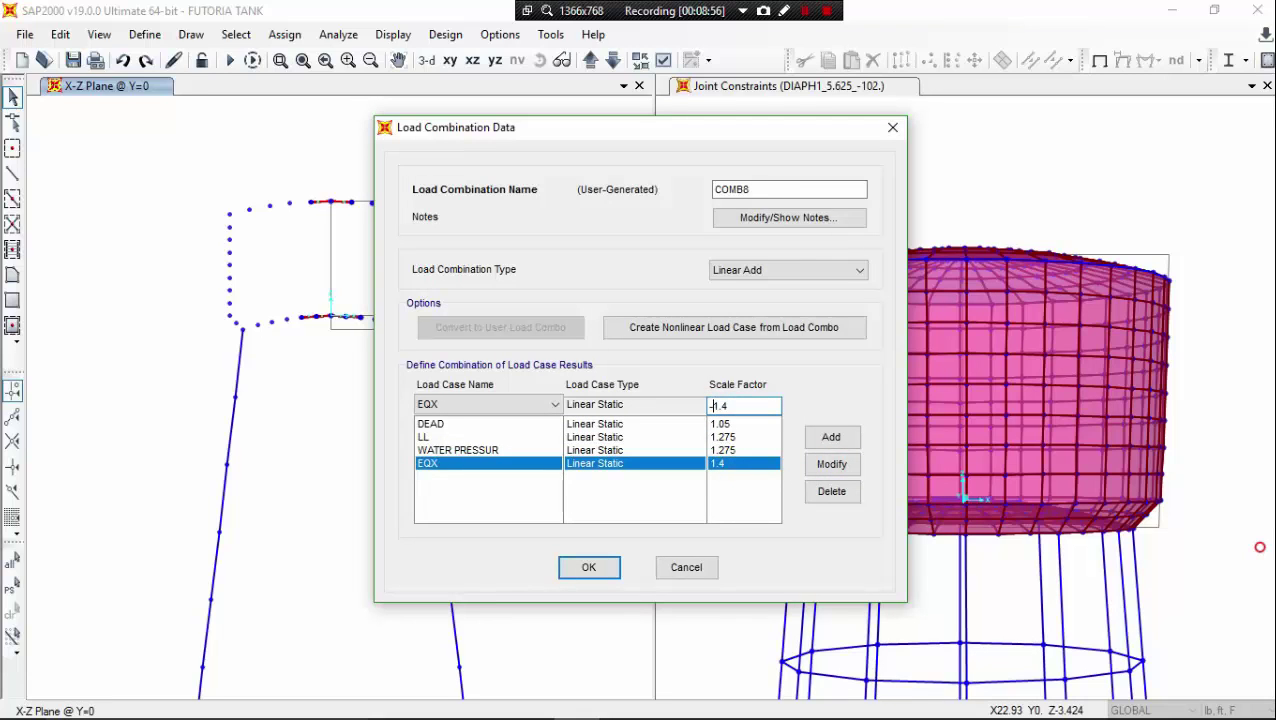
pyautogui.write('-')
pyautogui.click(828, 466)
pyautogui.click(589, 567)
pyautogui.keyDown('shift'); pyautogui.click(630, 344); pyautogui.keyUp('shift')
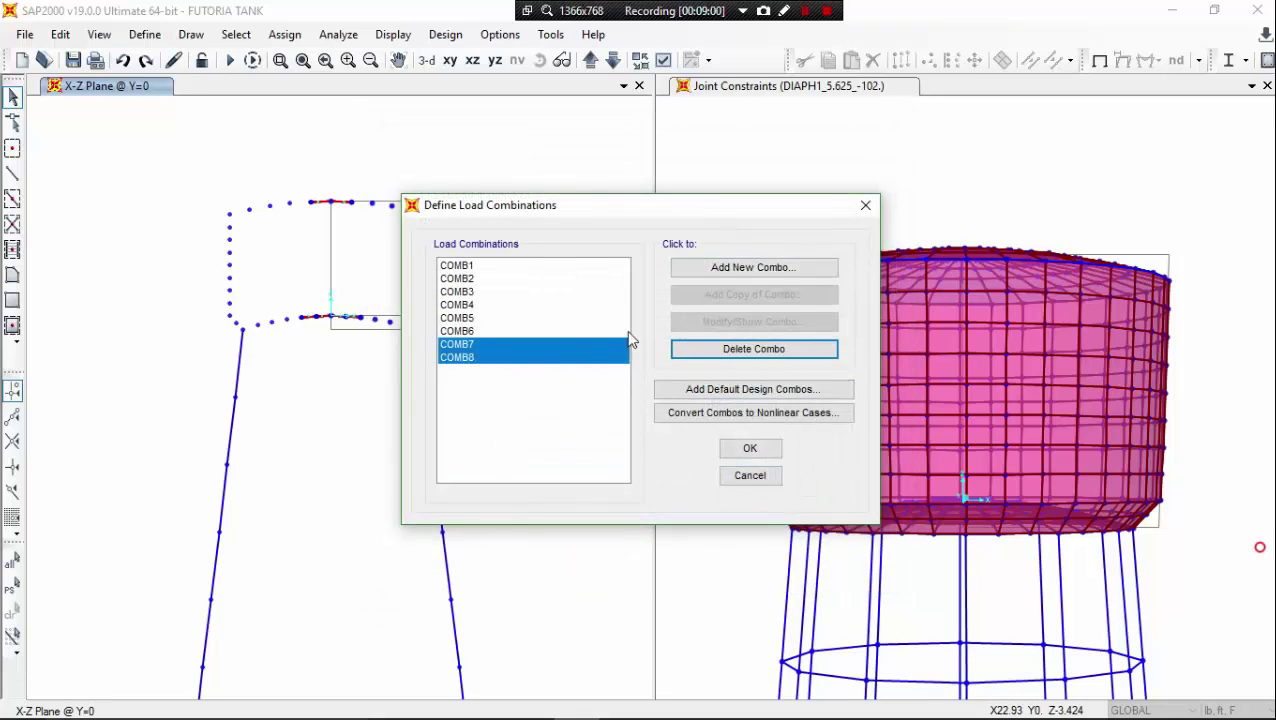
# Start a new load combination and add the DEAD load case with scale factor 0.9.
pyautogui.click(720, 268)
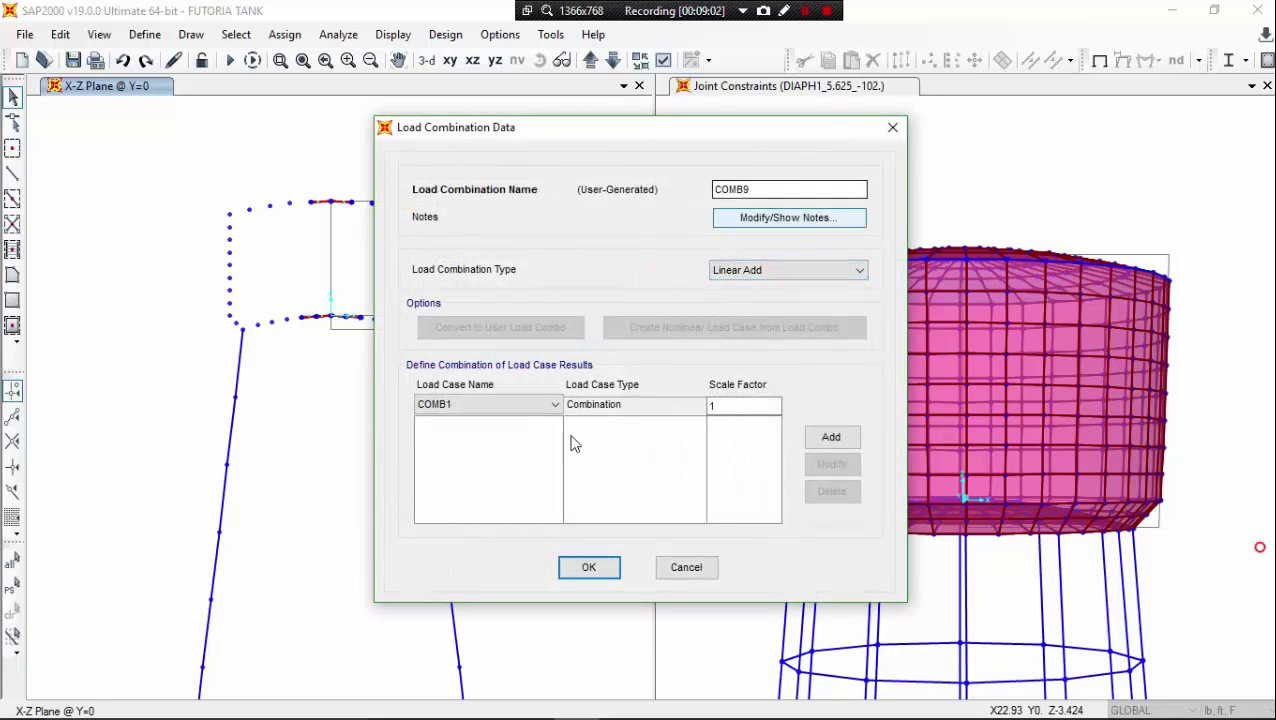
pyautogui.click(550, 406)
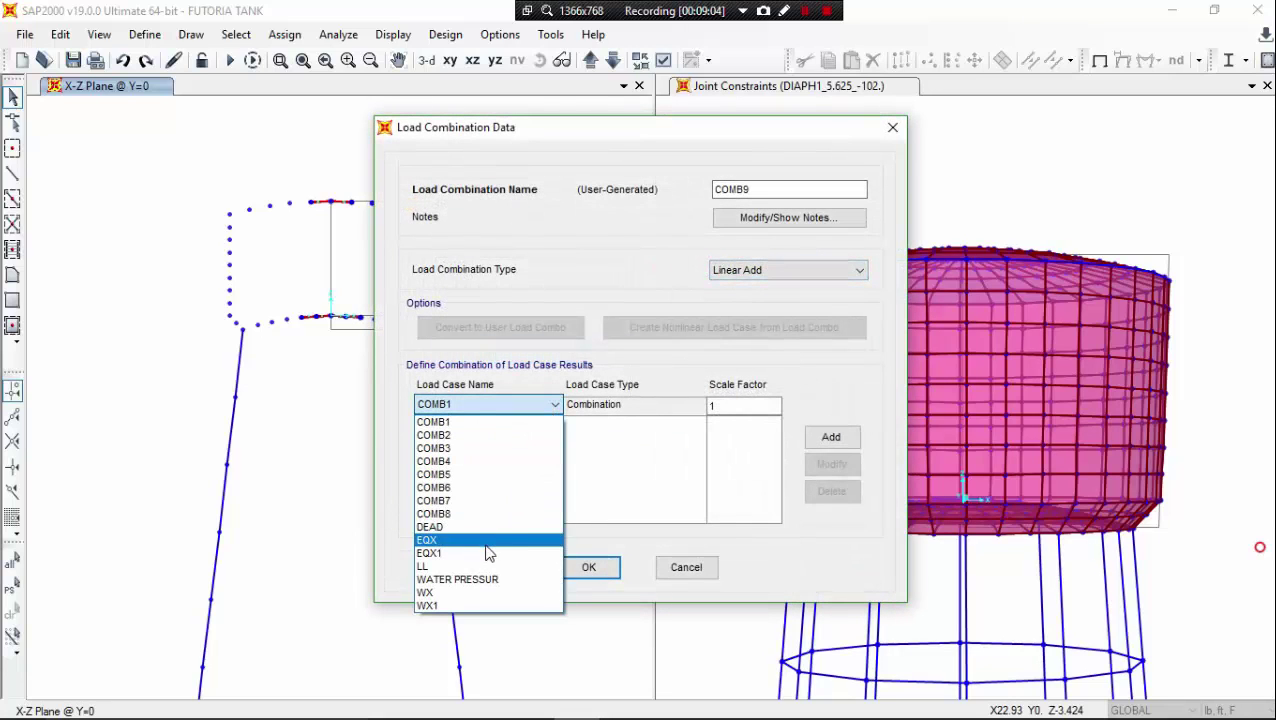
pyautogui.click(487, 526)
pyautogui.click(718, 406)
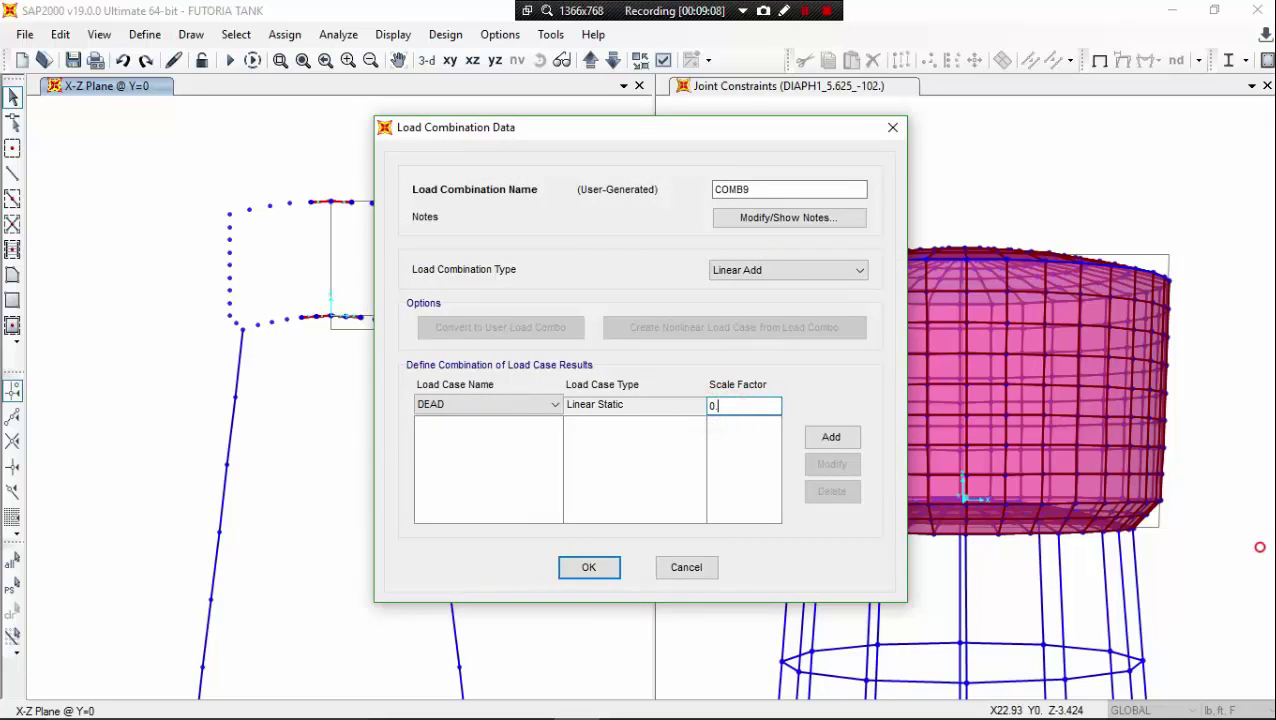
pyautogui.click(822, 437)
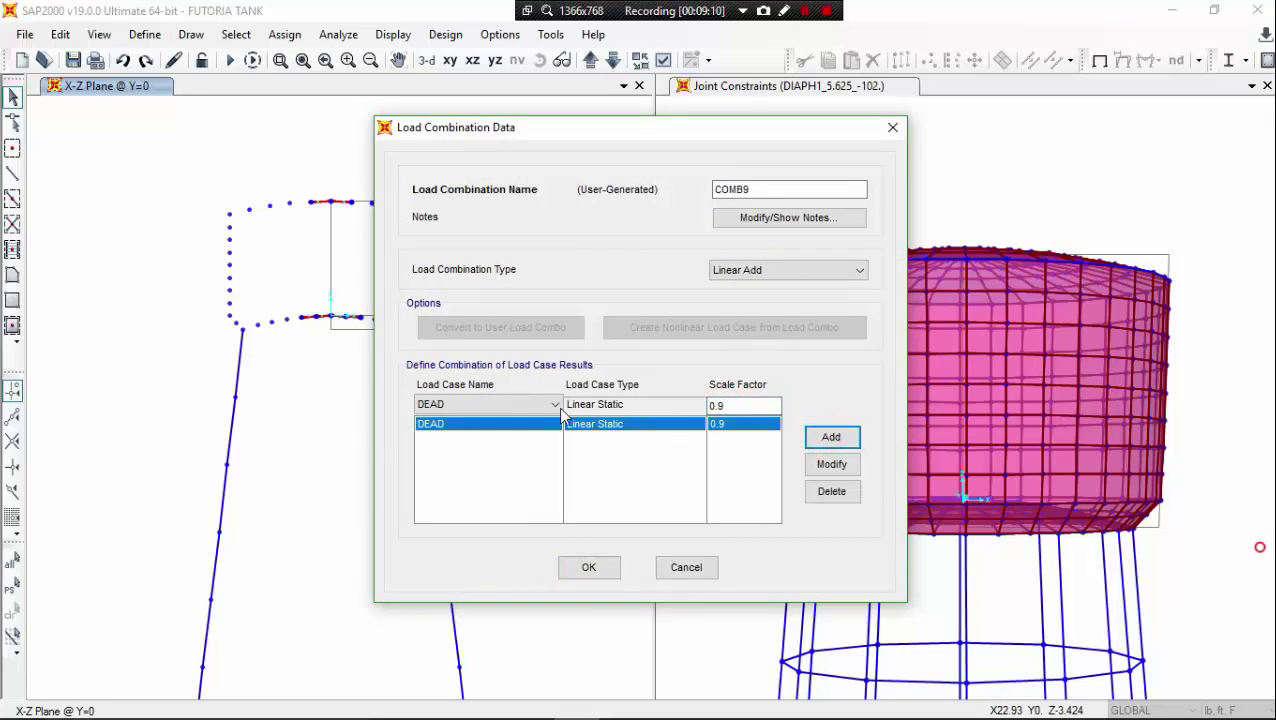
# Add the EQX load case to COMB9 with scale factor 1.3.
pyautogui.click(545, 405)
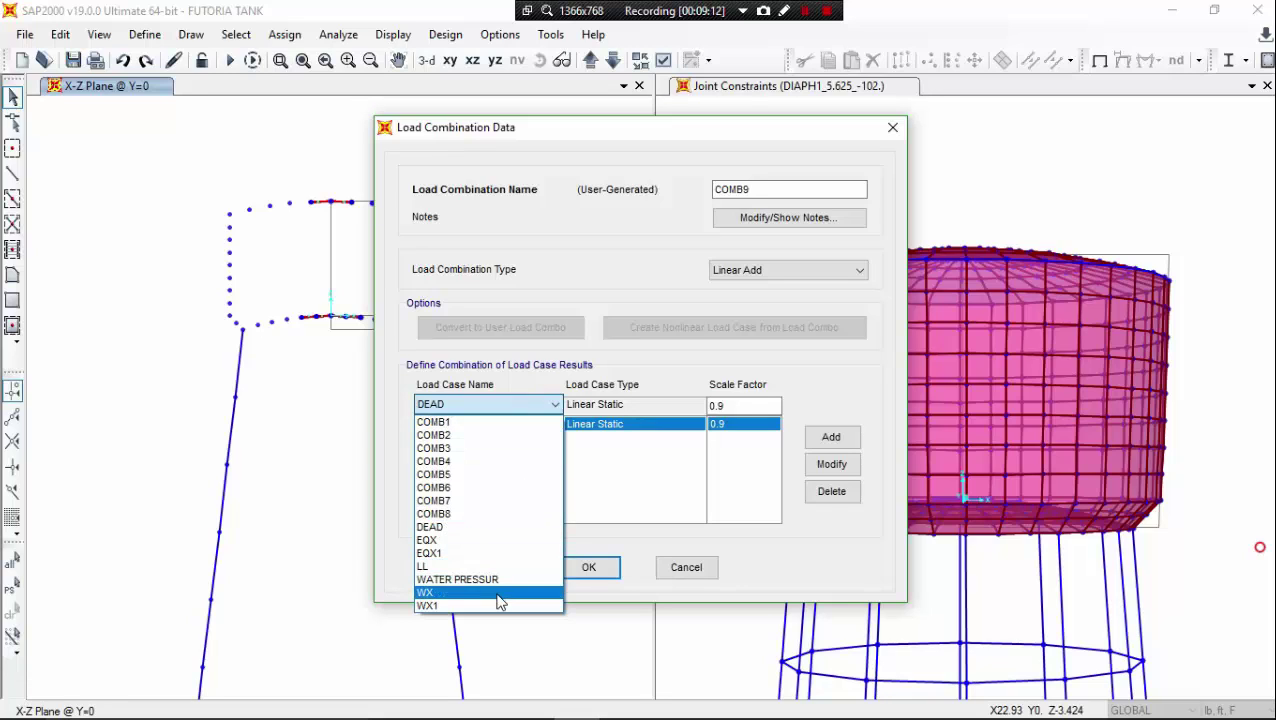
pyautogui.click(495, 541)
pyautogui.click(738, 408)
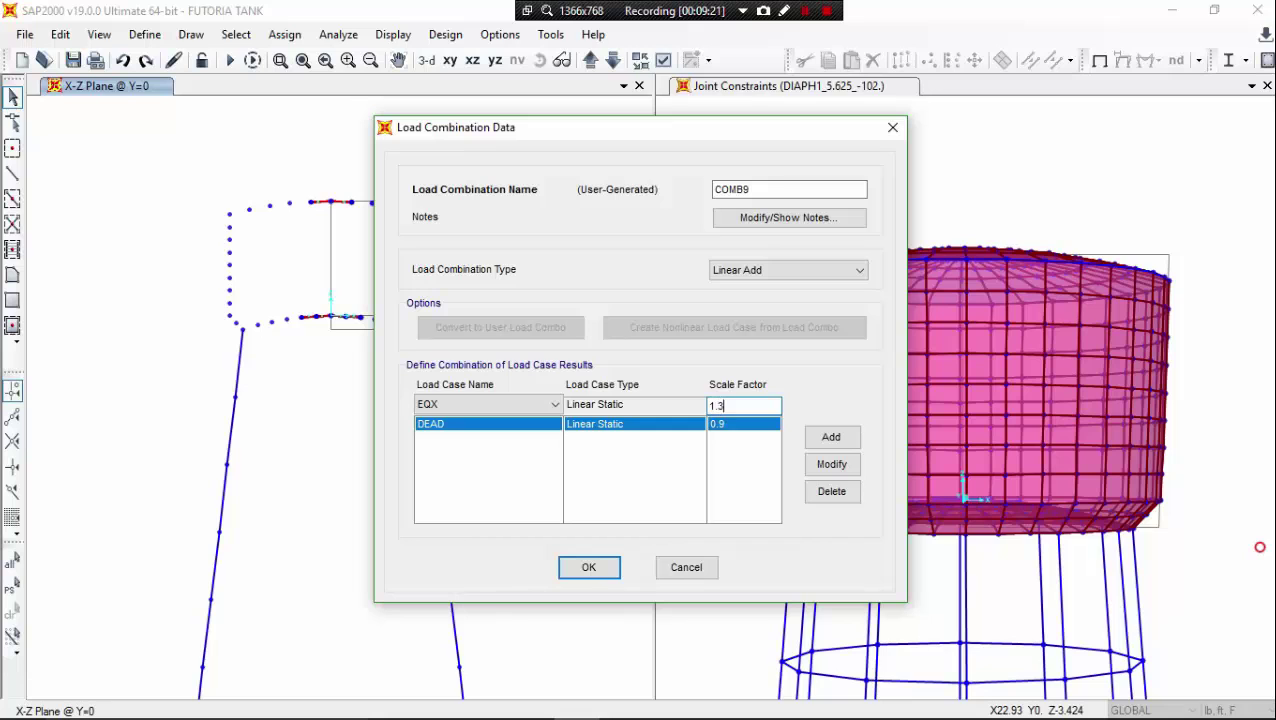
pyautogui.click(831, 437)
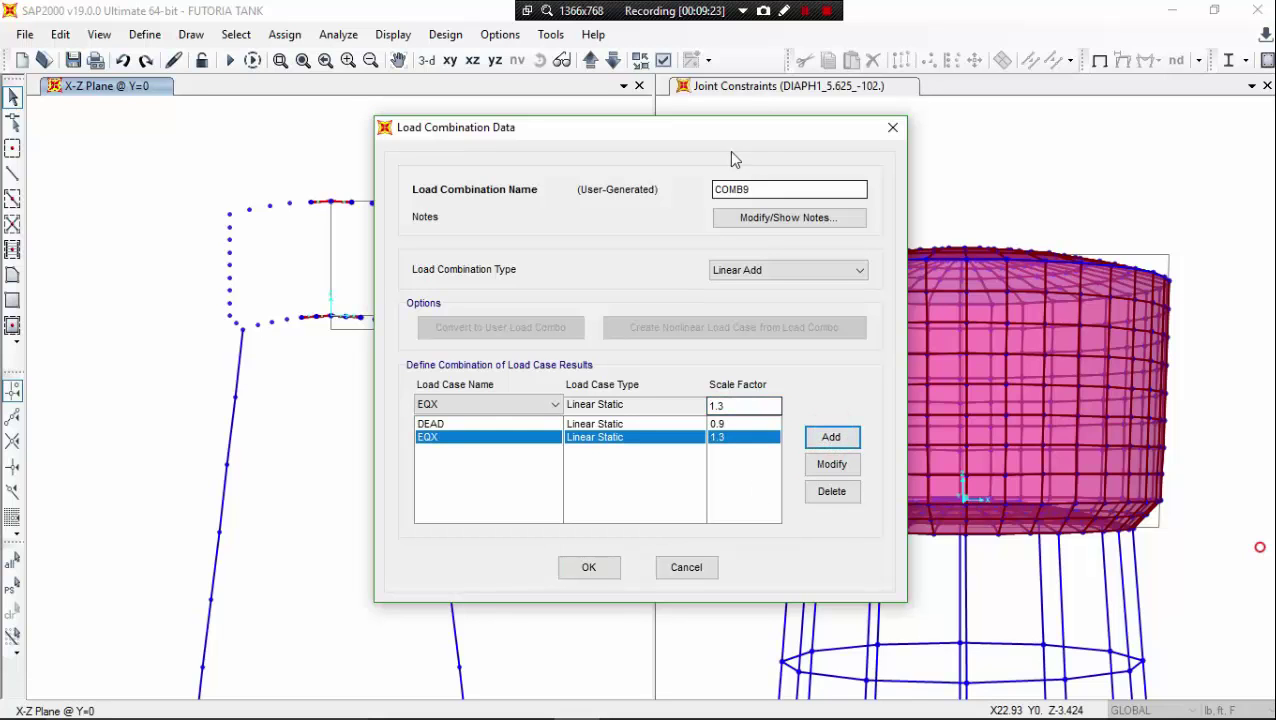
# Check the ninth combination in the Word list, return to SAP2000, and set COMB9's EQX scale factor to 1.43, accepting the combination.
pyautogui.click(624, 703)
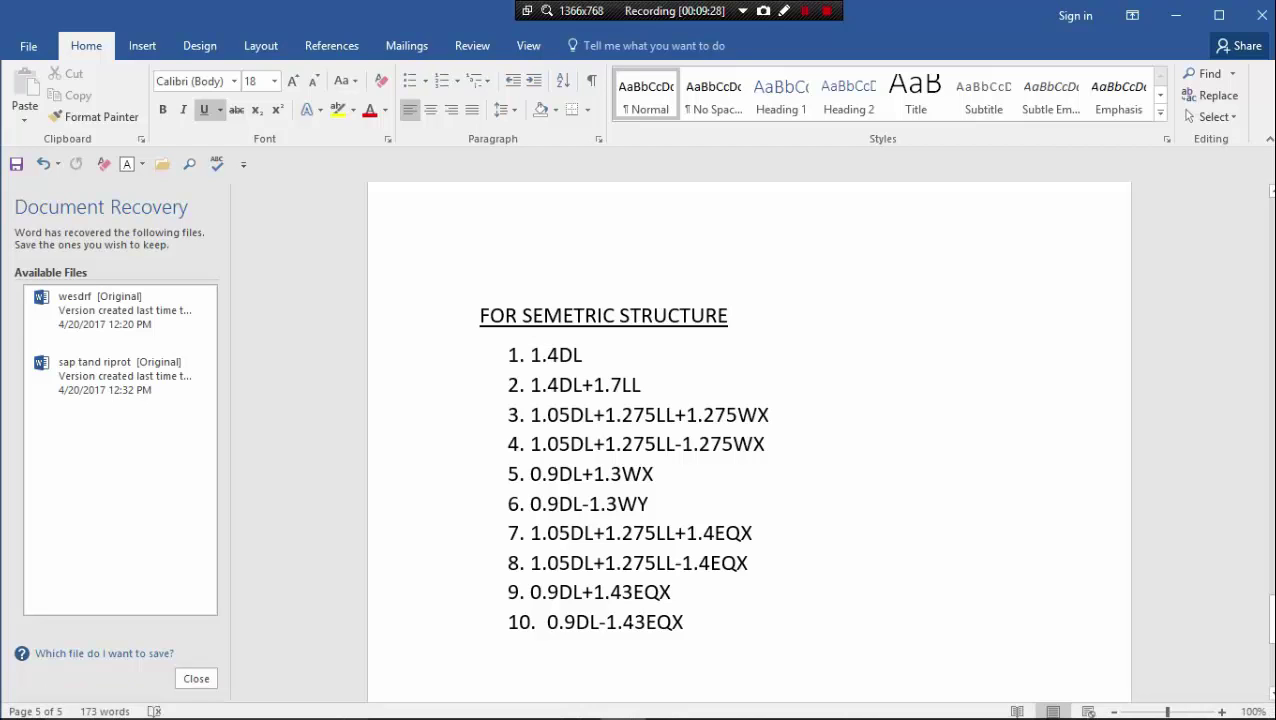
pyautogui.moveTo(624, 703)
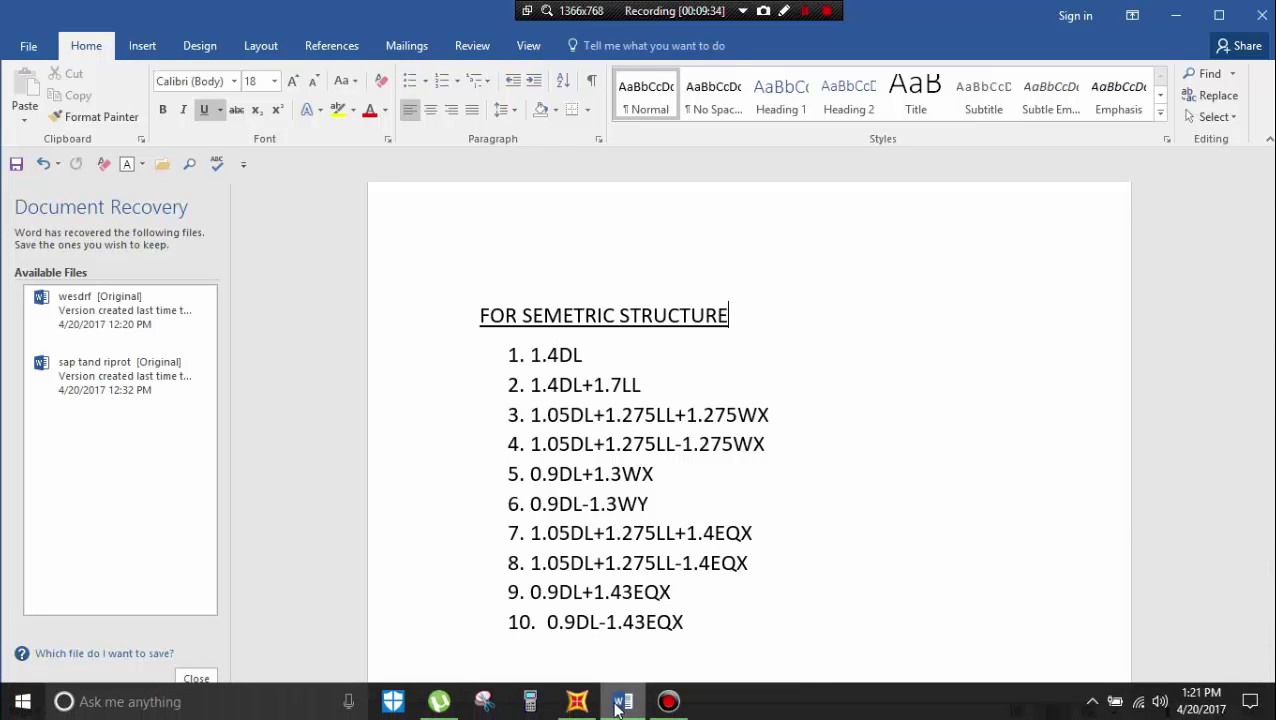
pyautogui.click(580, 703)
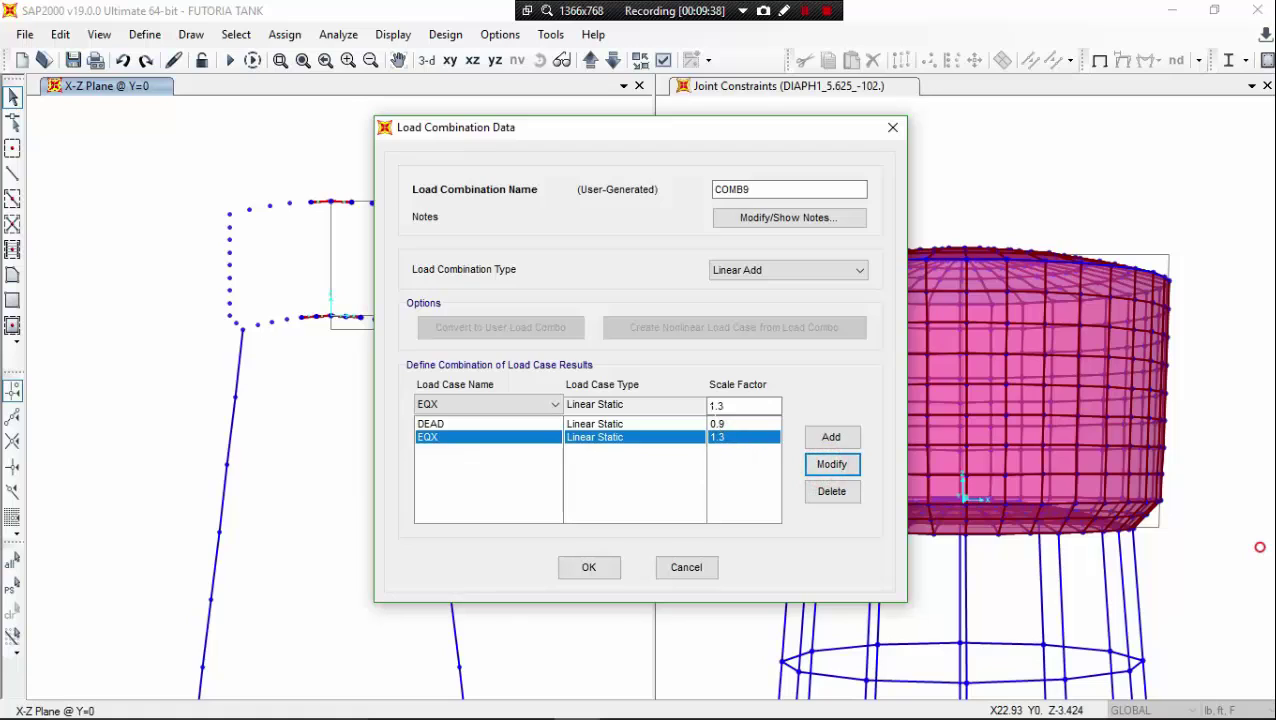
pyautogui.click(709, 405)
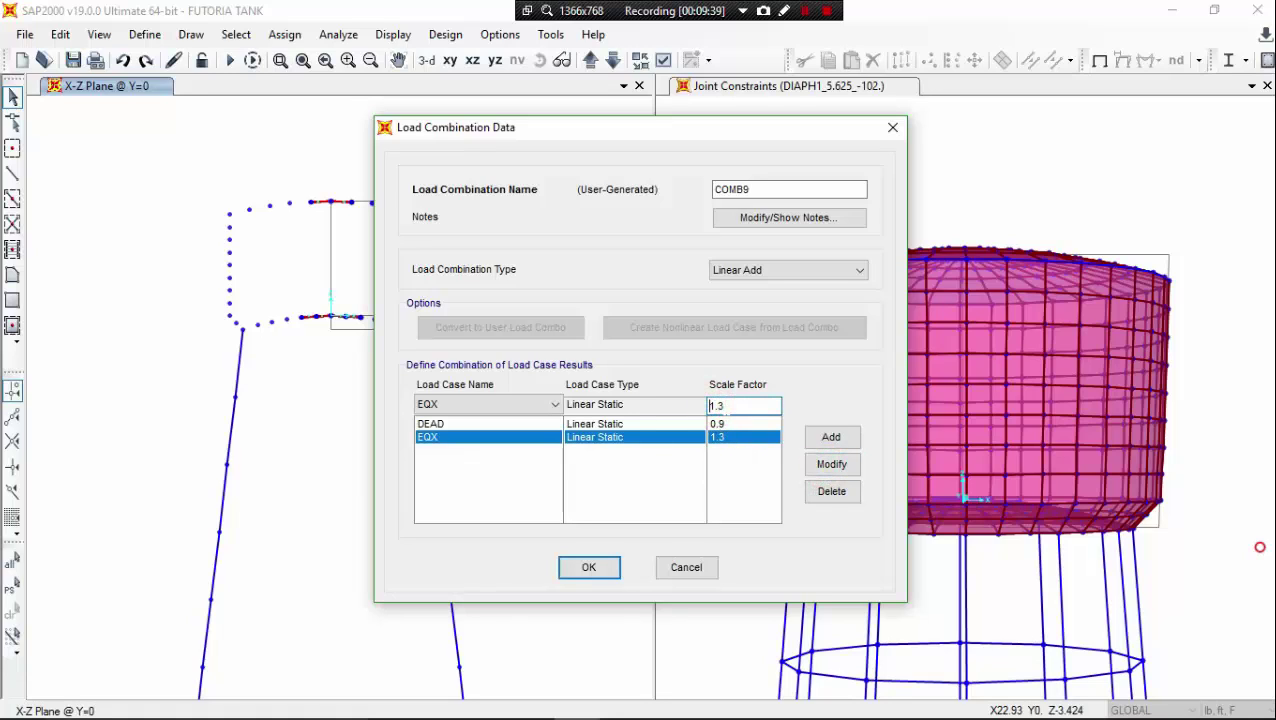
pyautogui.click(723, 406)
pyautogui.press('BackSpace')
pyautogui.click(844, 439)
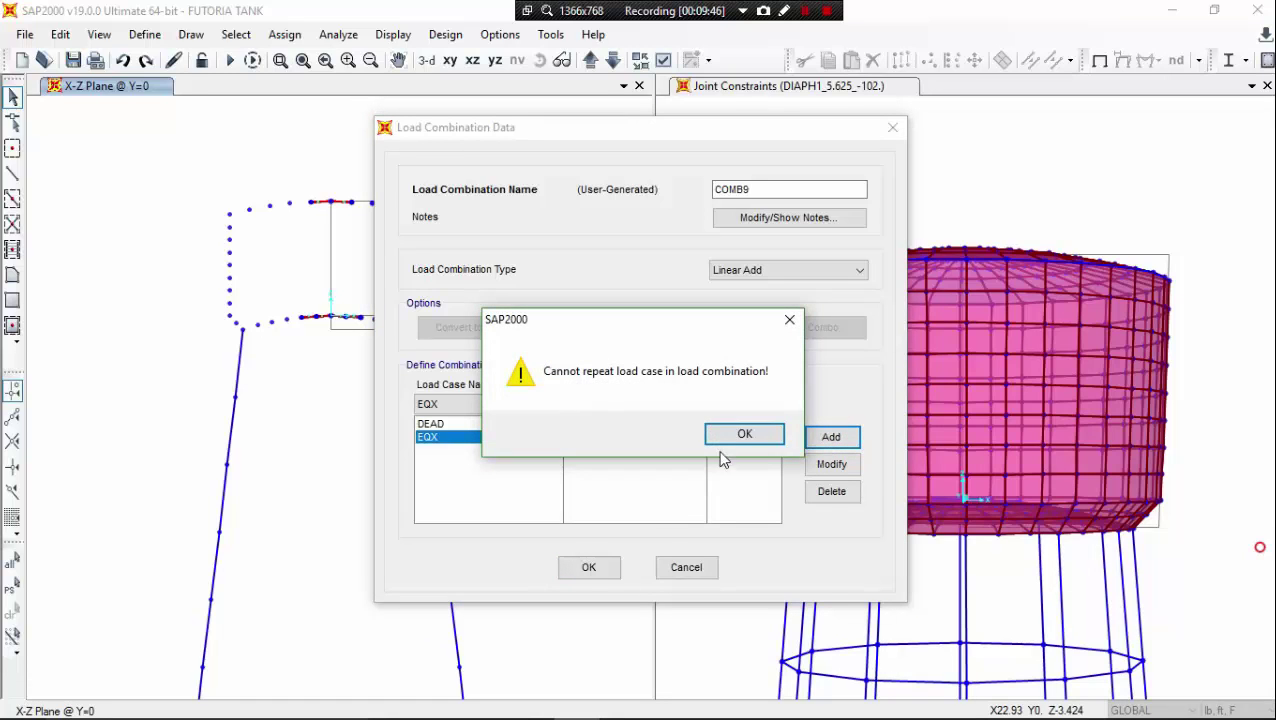
pyautogui.click(726, 434)
pyautogui.click(814, 464)
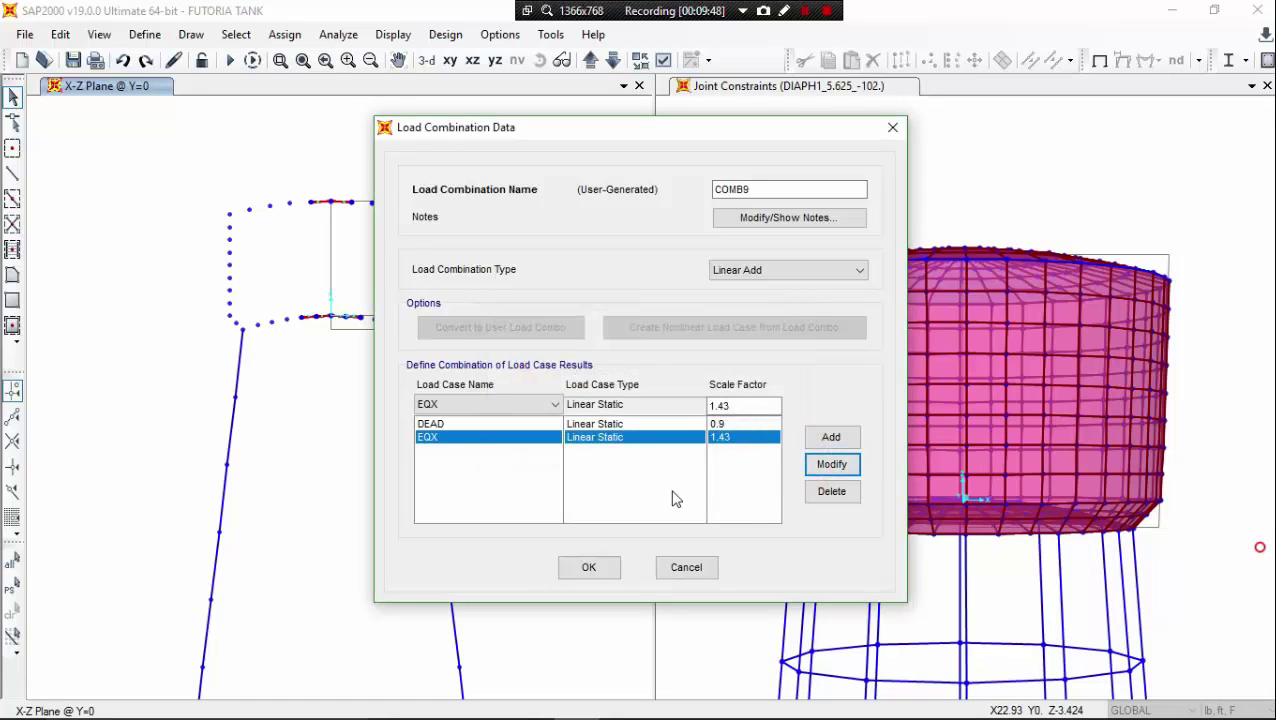
pyautogui.click(597, 566)
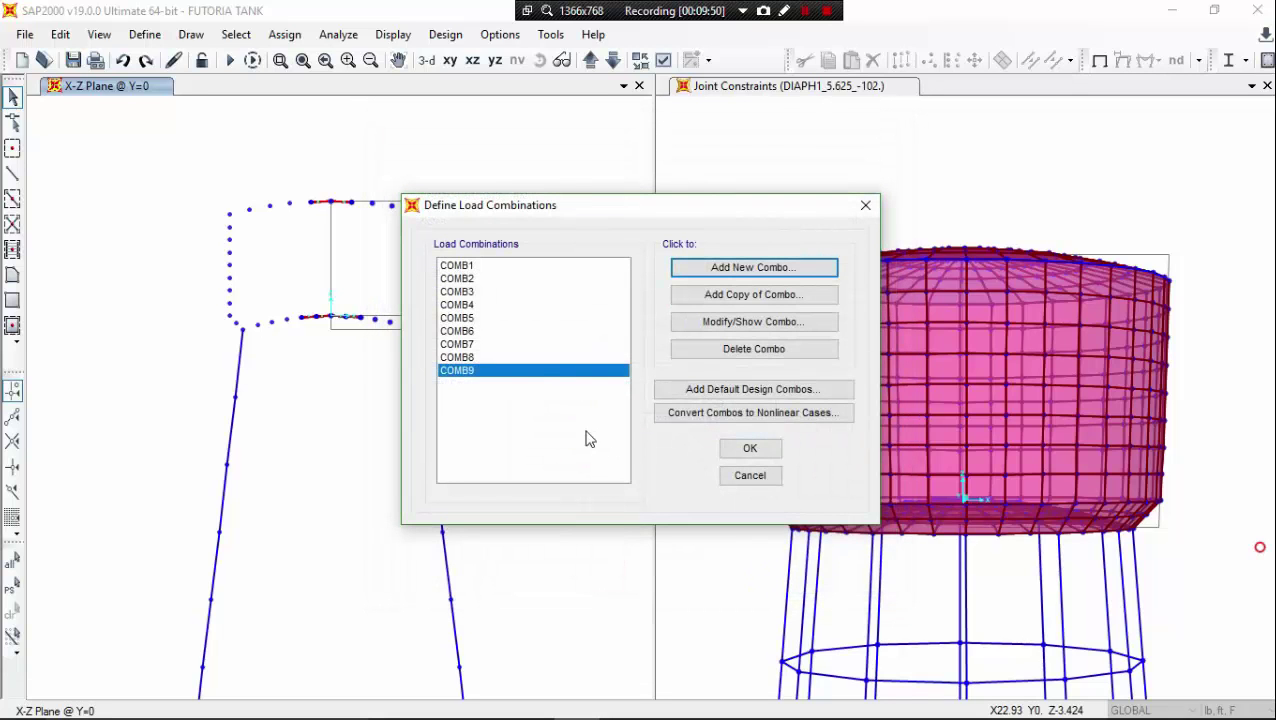
# Add a copy of COMB9 as a new combination, set its EQX scale factor to -1.43 and accept it.
pyautogui.click(737, 295)
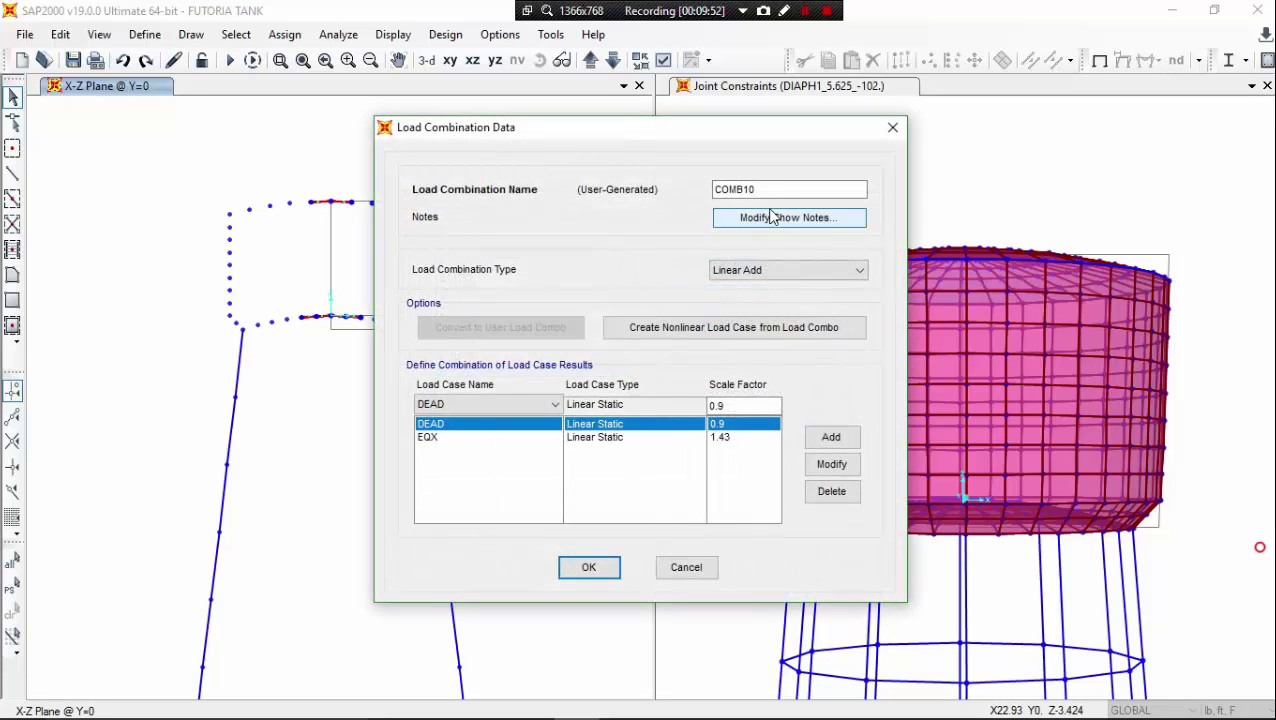
pyautogui.click(740, 438)
pyautogui.click(822, 464)
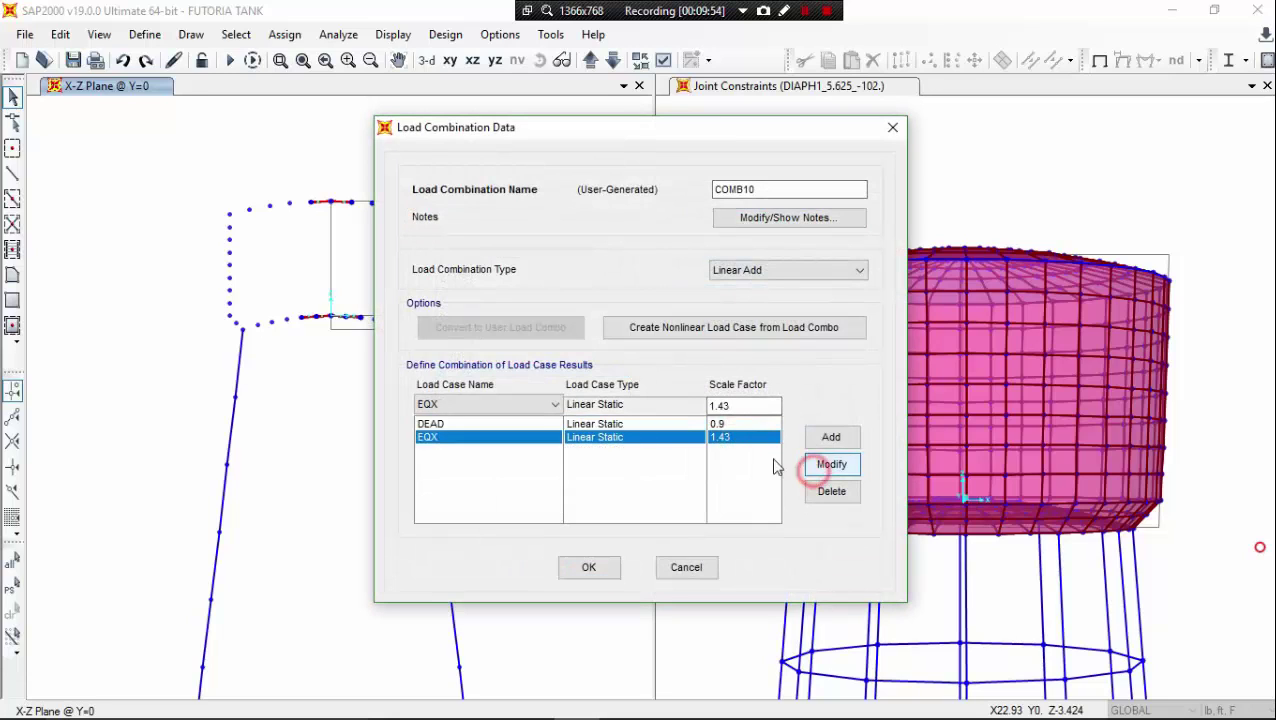
pyautogui.click(710, 406)
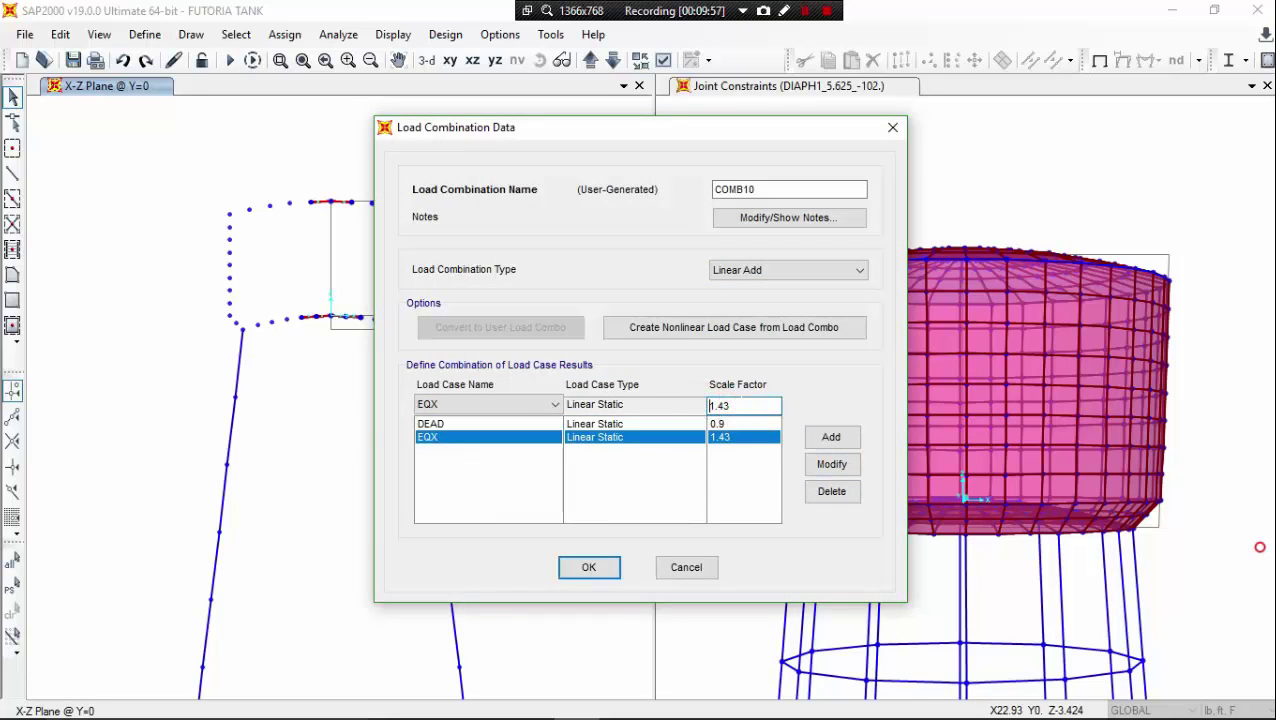
pyautogui.write('-')
pyautogui.click(832, 464)
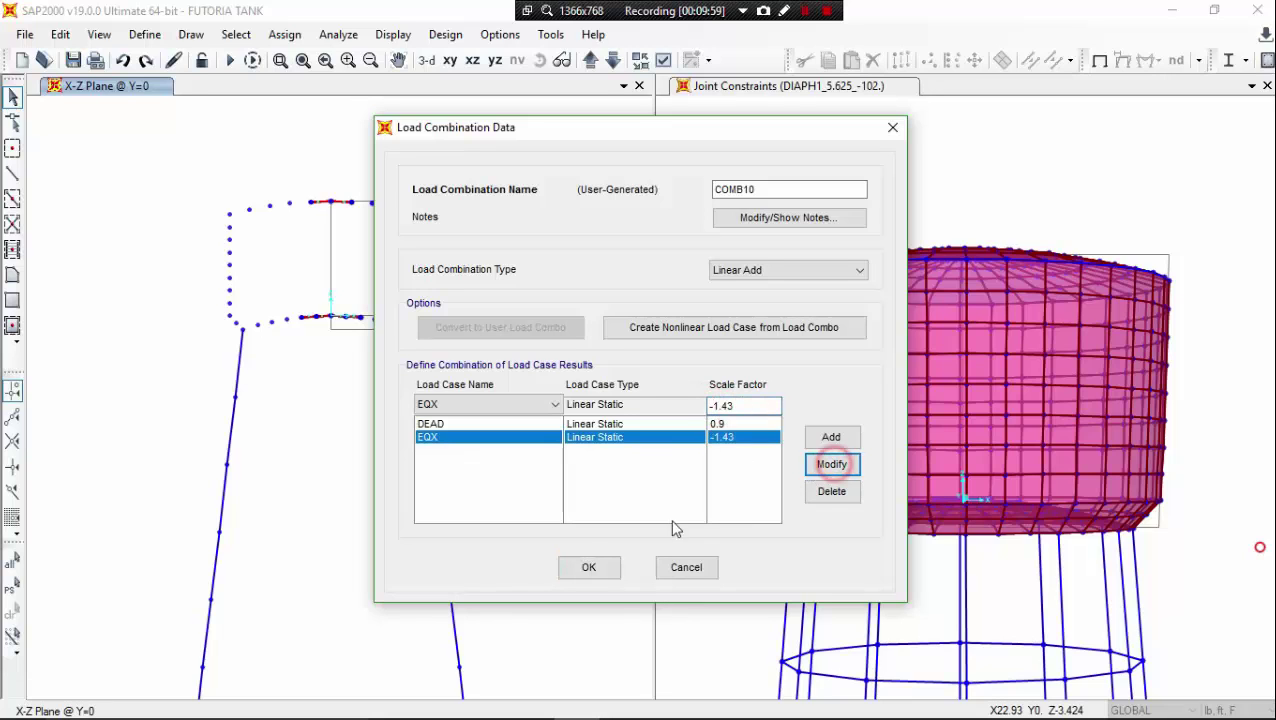
pyautogui.click(590, 567)
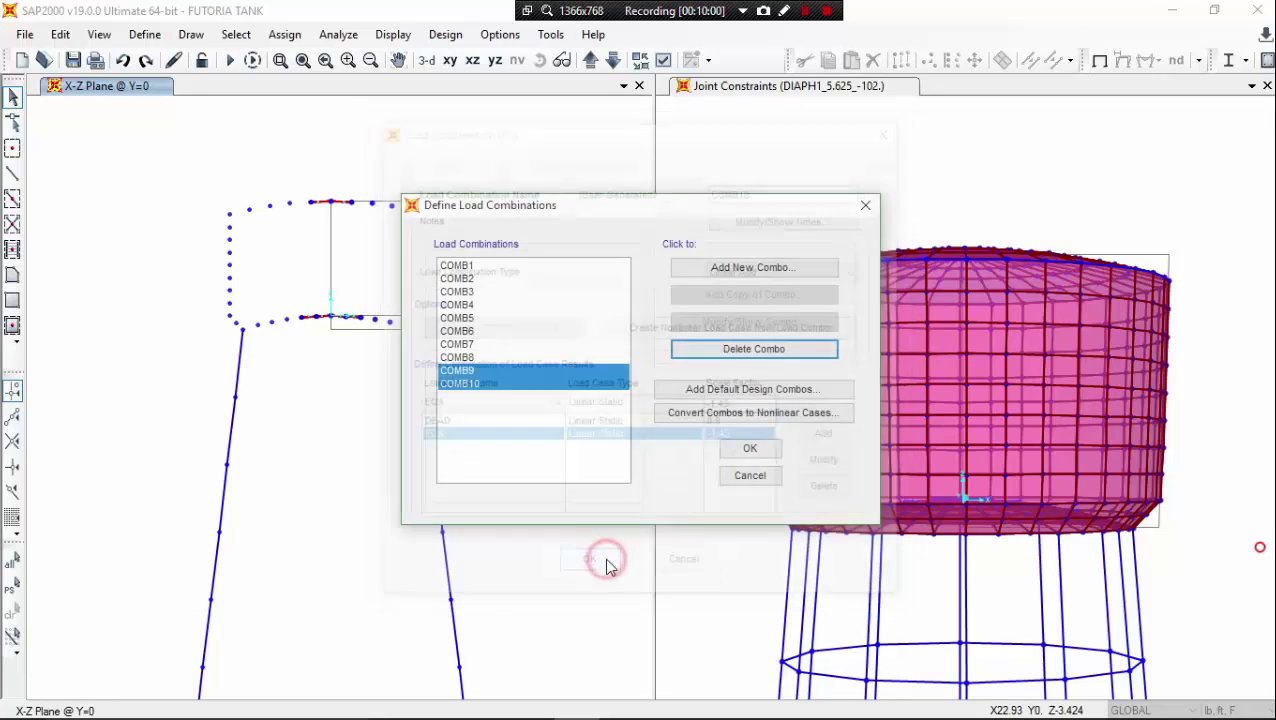
# Create a new load combination named UFDLL and add the LL load case with scale factor 1.
pyautogui.click(560, 317)
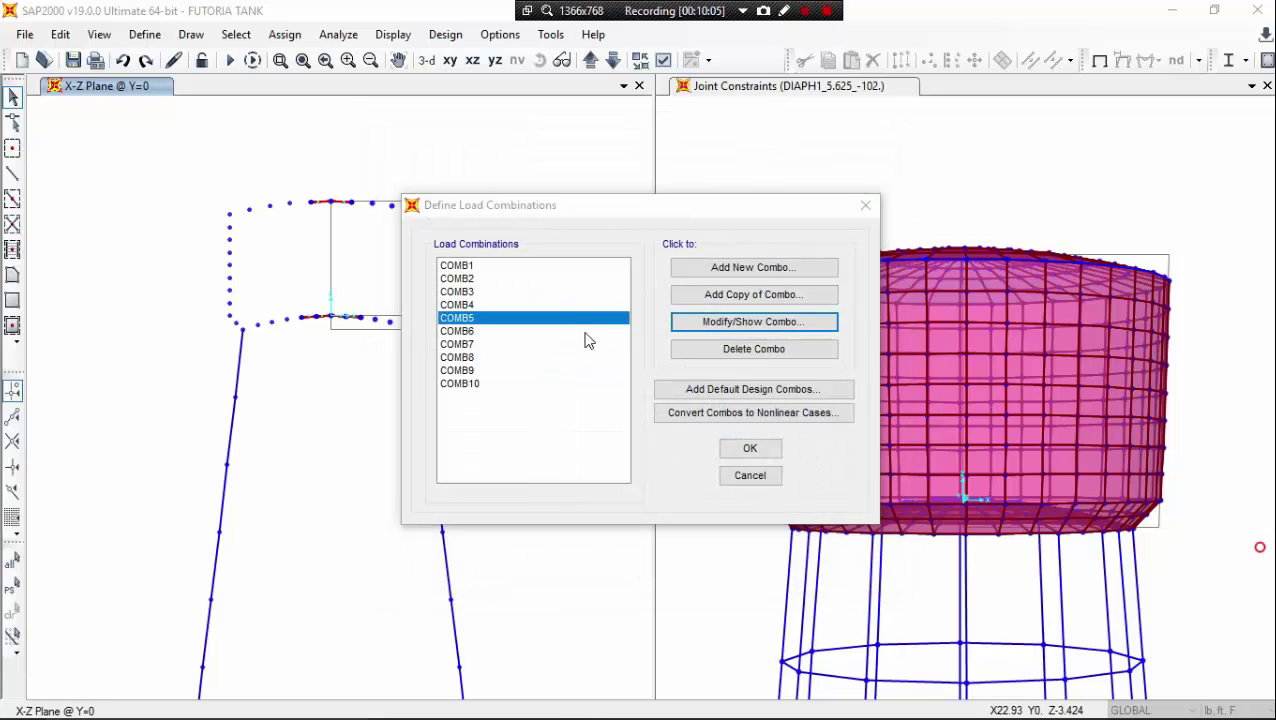
pyautogui.click(724, 269)
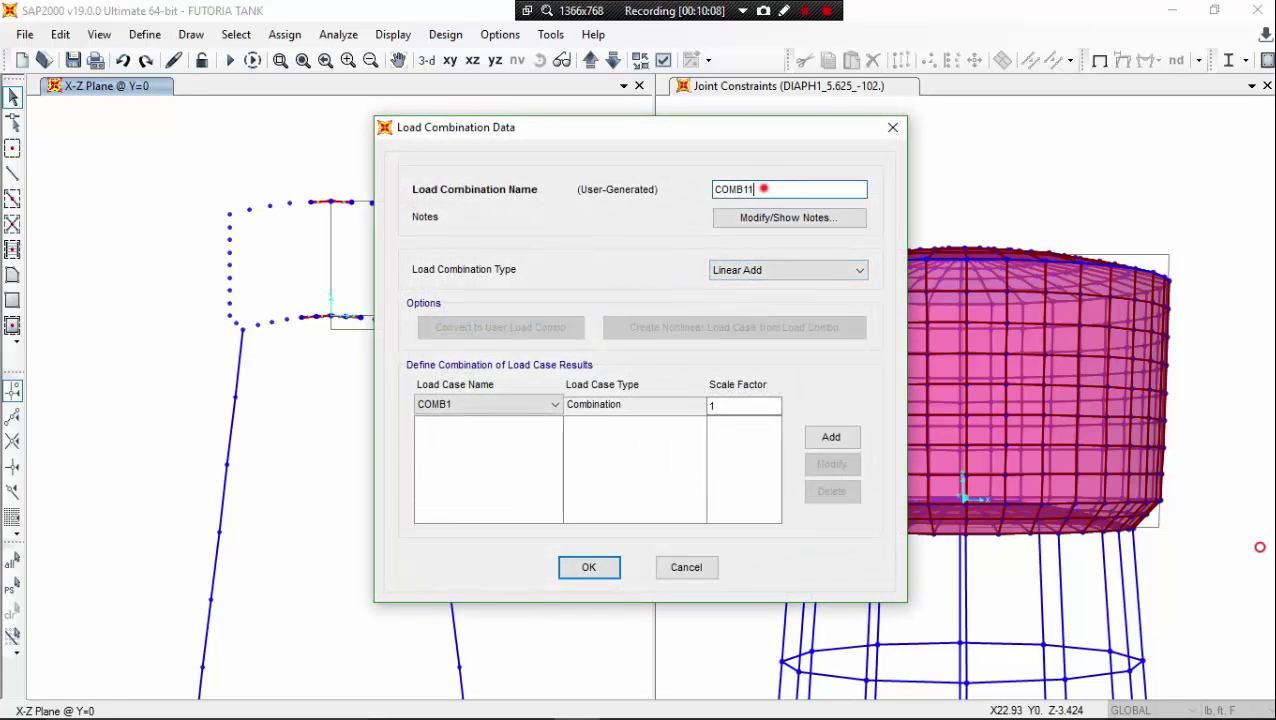
pyautogui.doubleClick(763, 189)
pyautogui.press('BackSpace')
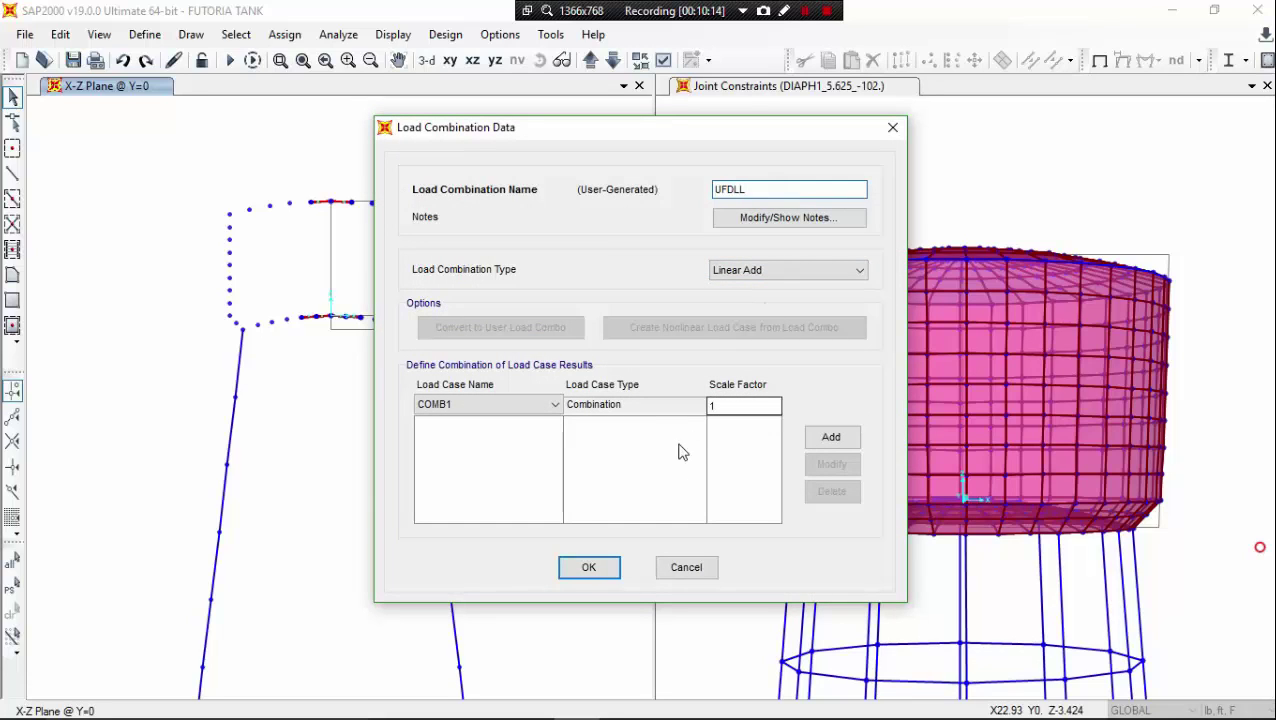
pyautogui.click(555, 404)
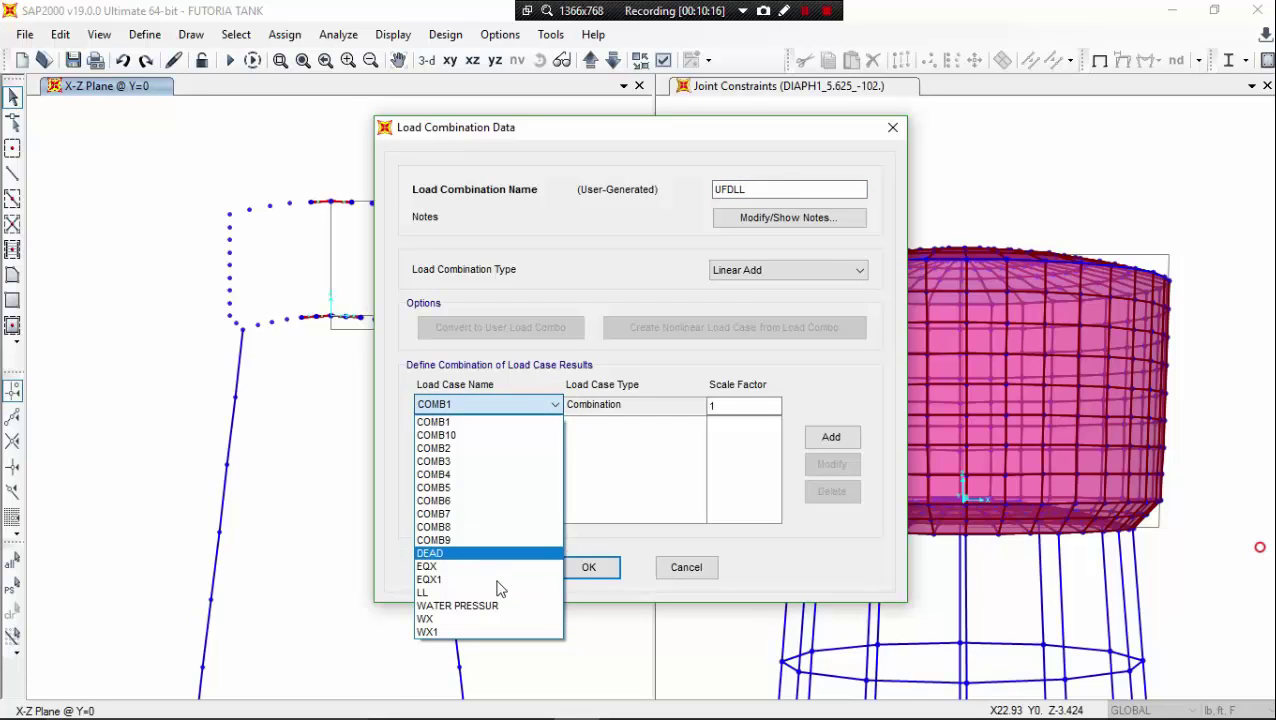
pyautogui.click(490, 592)
pyautogui.click(835, 437)
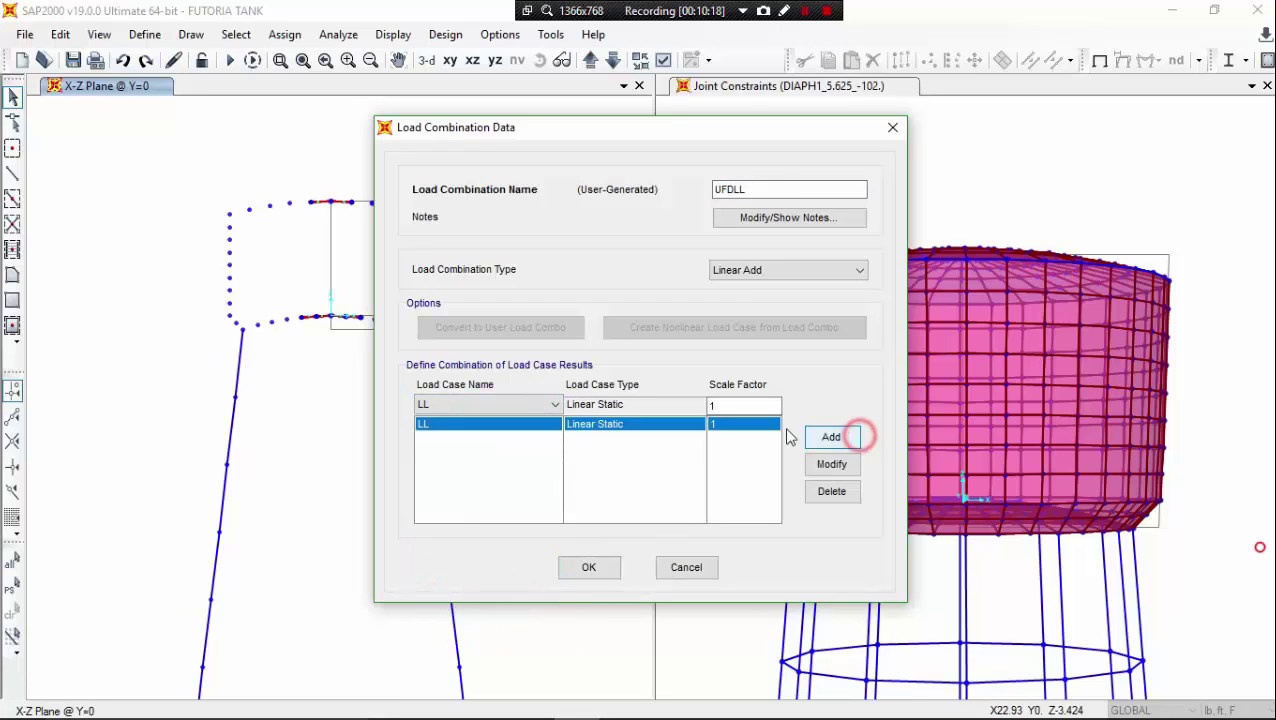
# Add the WATER PRESSUR and DEAD load cases to UFDLL, each with scale factor 1, and accept the combination.
pyautogui.click(555, 404)
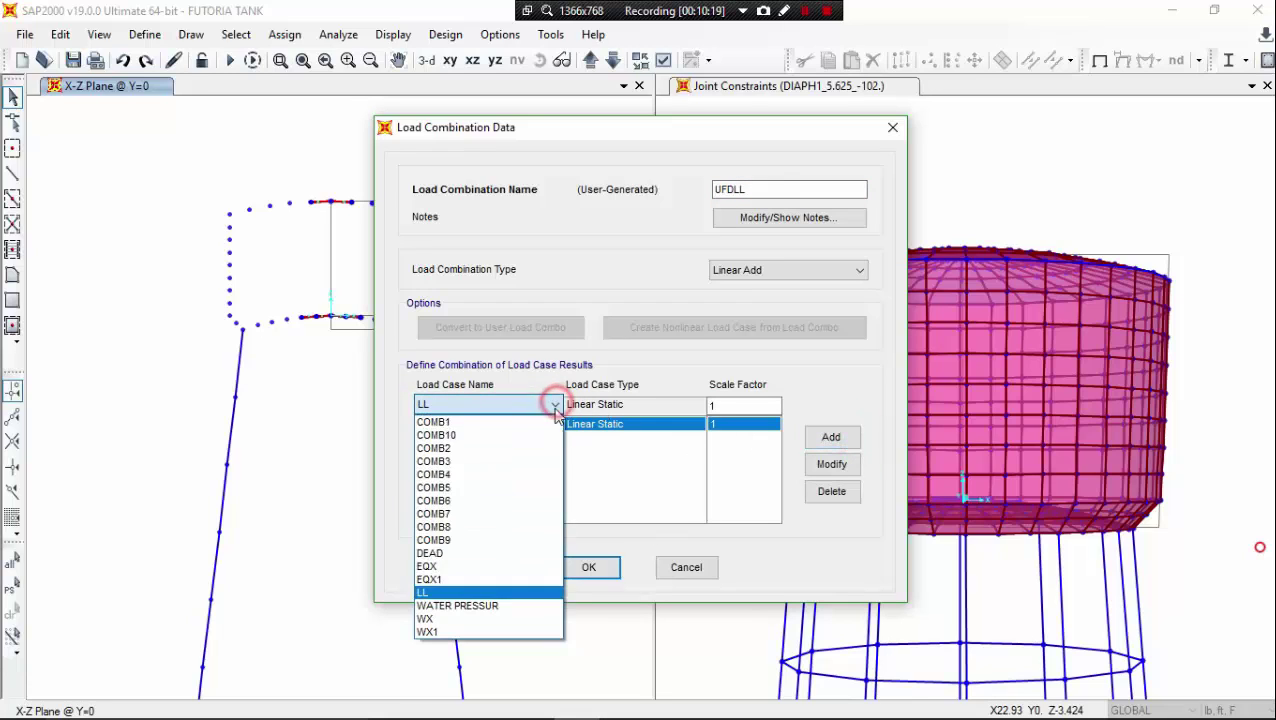
pyautogui.click(490, 605)
pyautogui.click(833, 437)
pyautogui.click(555, 404)
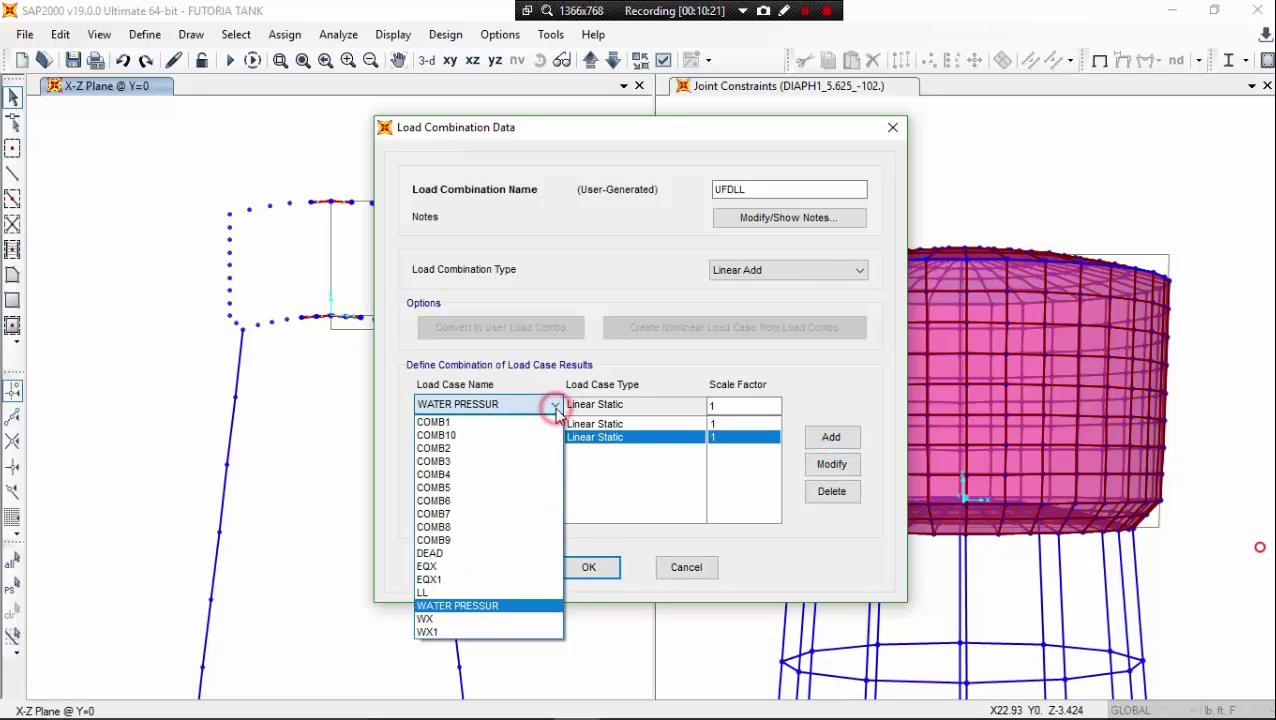
pyautogui.click(490, 553)
pyautogui.click(834, 438)
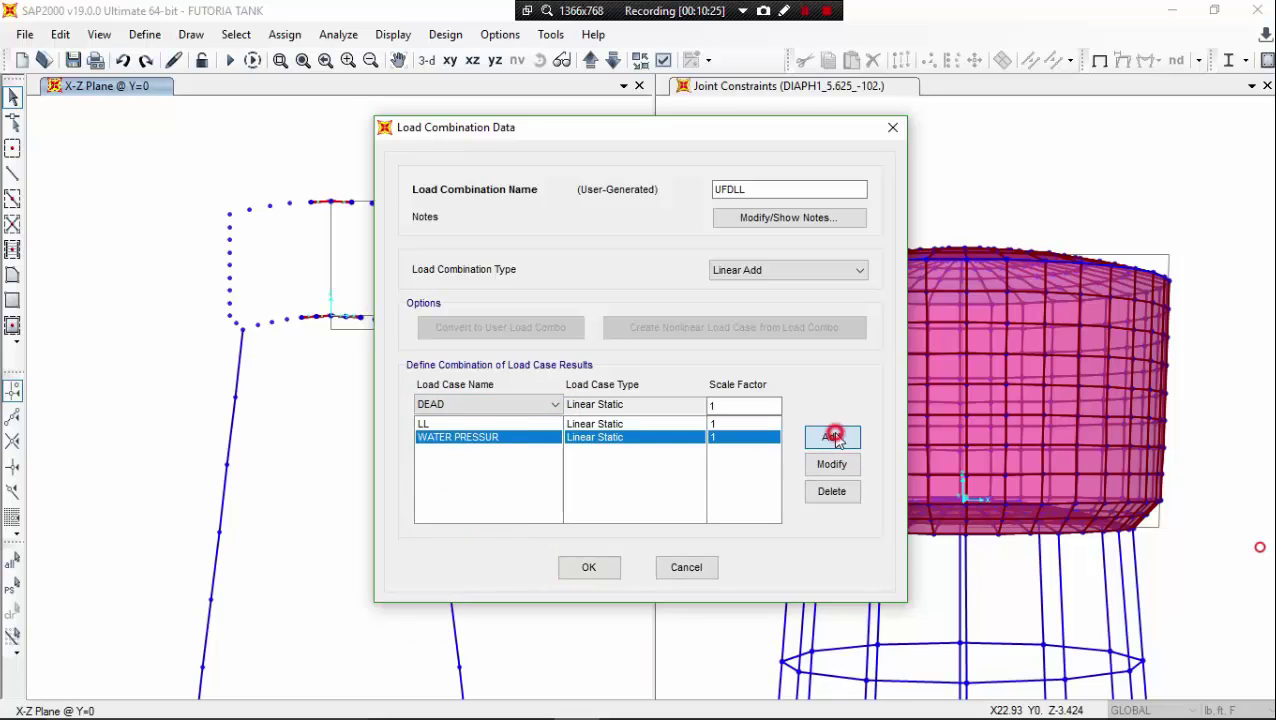
pyautogui.click(612, 567)
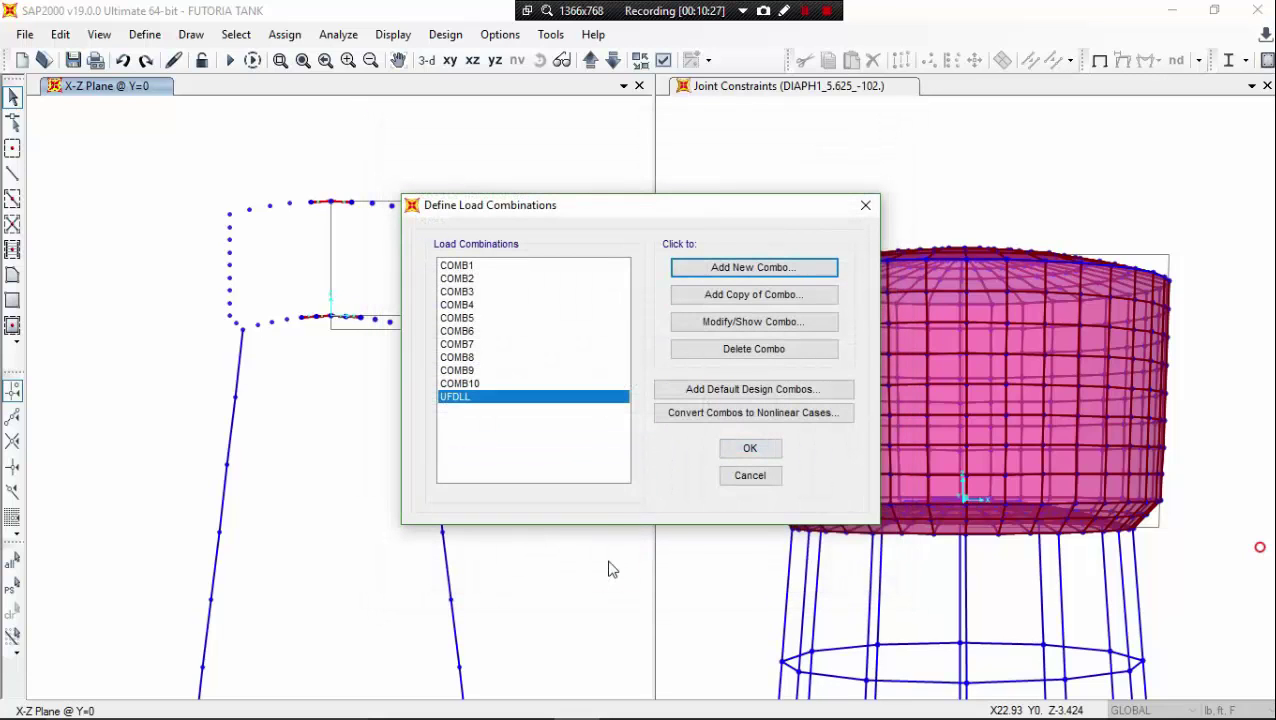
# Create a new load combination named ENV and set its combination type to Envelope.
pyautogui.click(805, 14)
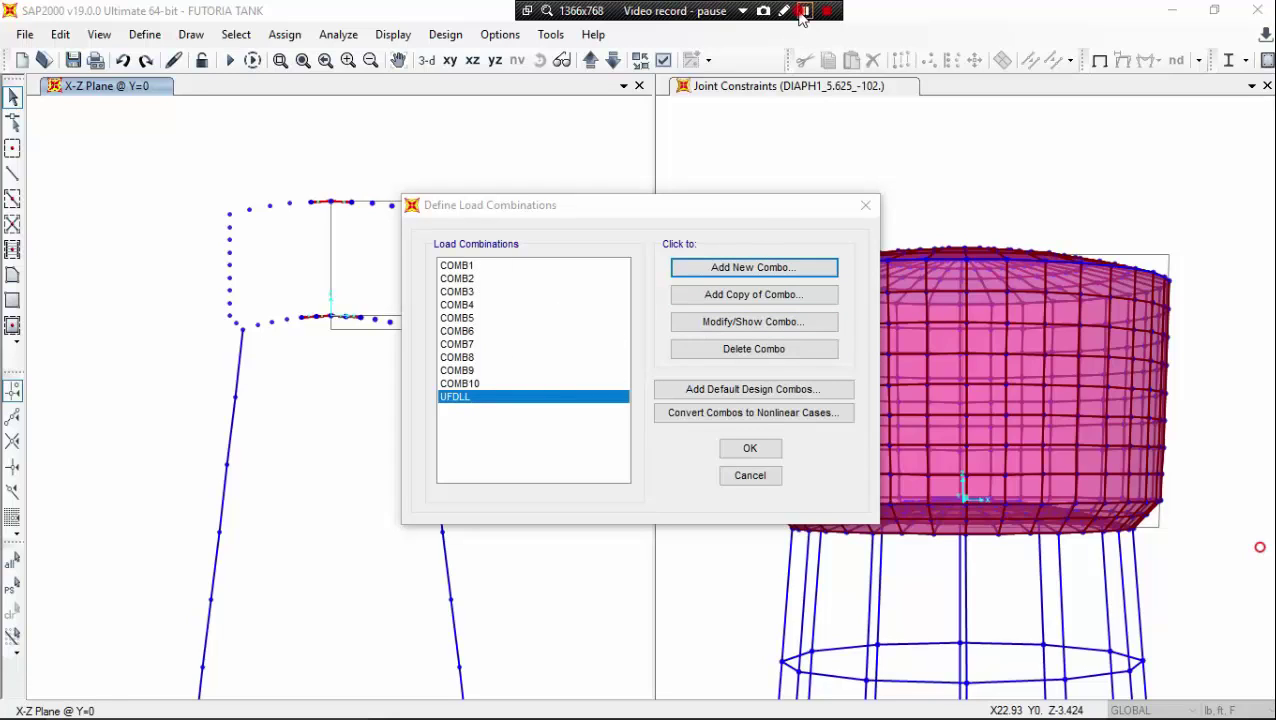
pyautogui.click(752, 267)
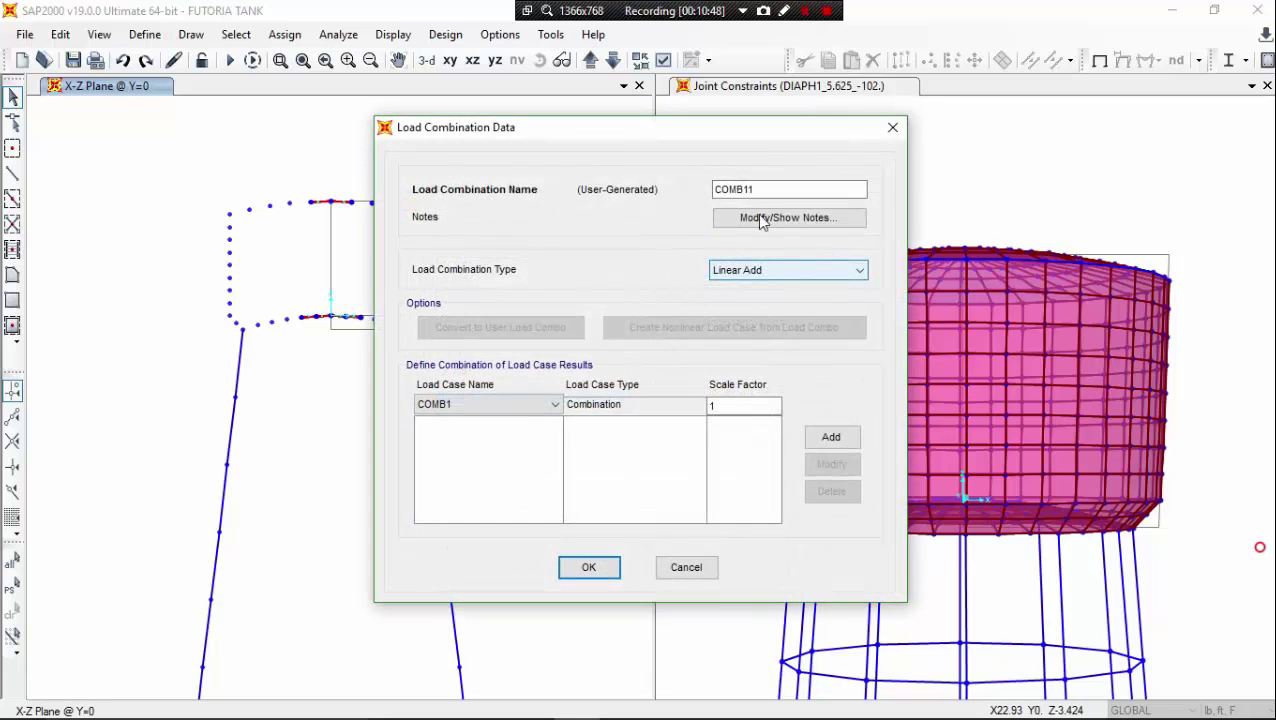
pyautogui.click(757, 189)
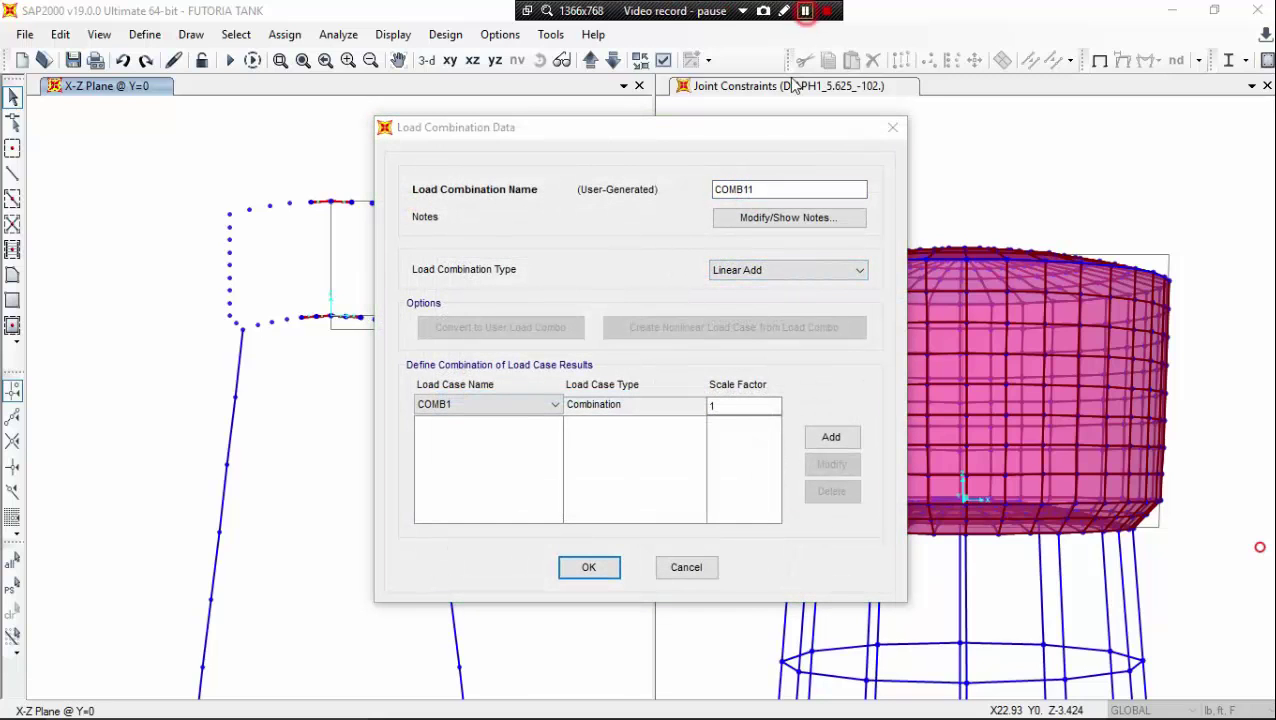
pyautogui.doubleClick(772, 189)
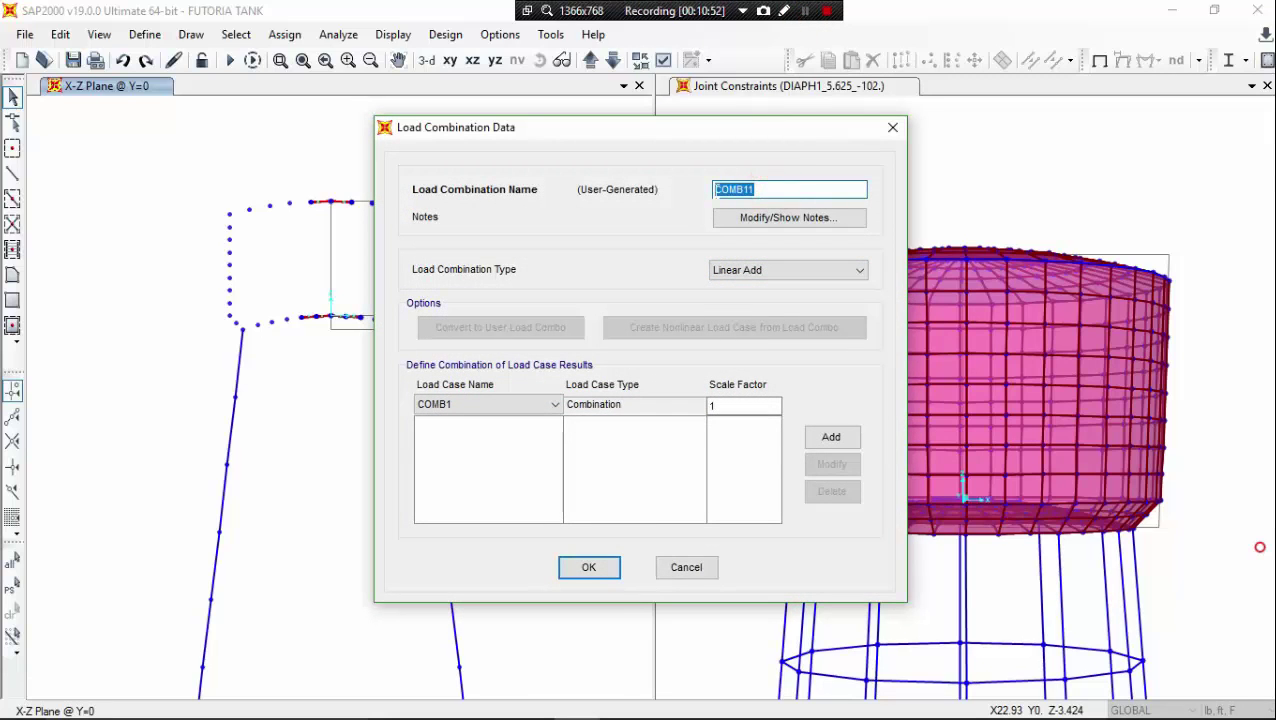
pyautogui.write('ENV')
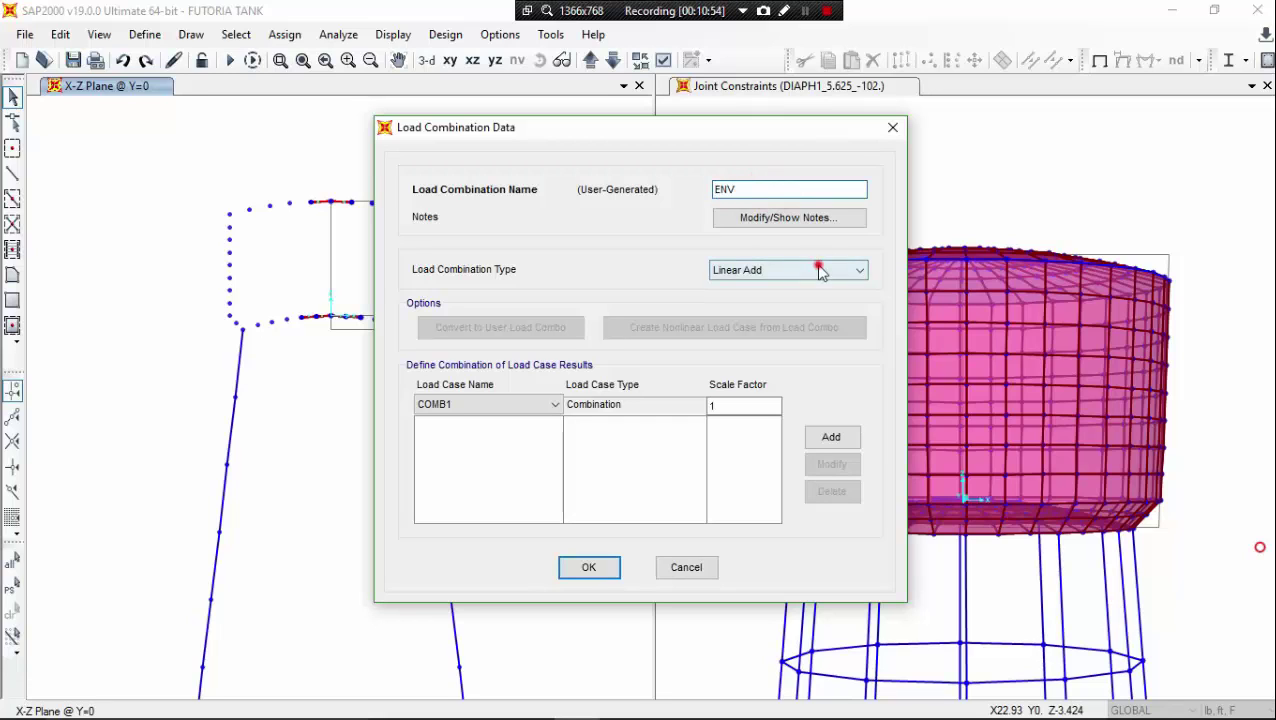
pyautogui.click(818, 270)
pyautogui.click(798, 298)
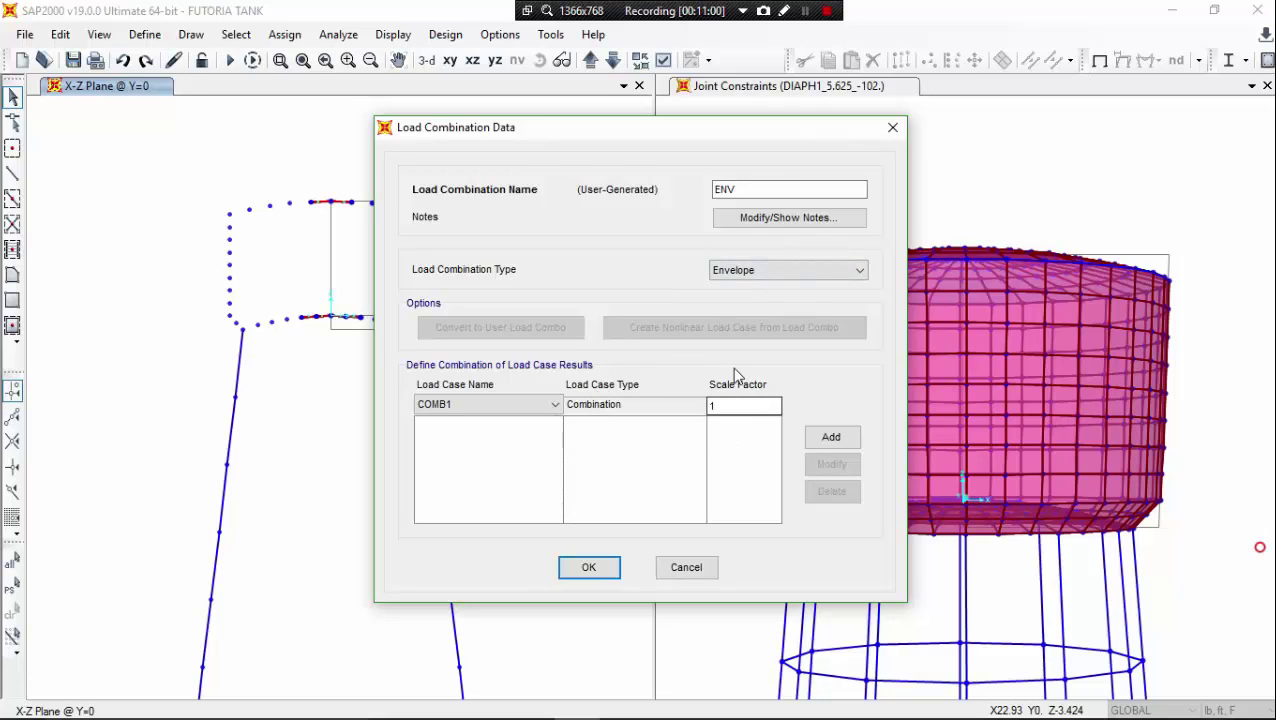
# Add COMB1, COMB10 and COMB2 to the ENV combination, each with scale factor 1.
pyautogui.click(555, 405)
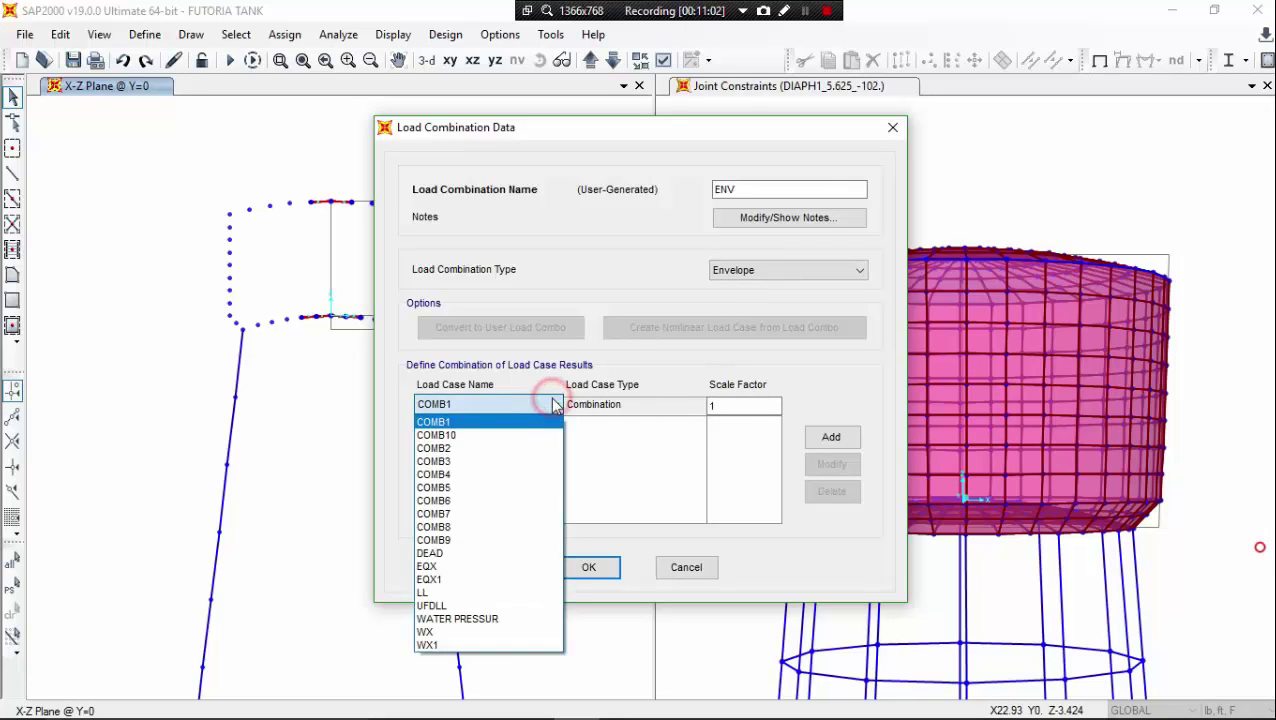
pyautogui.click(536, 423)
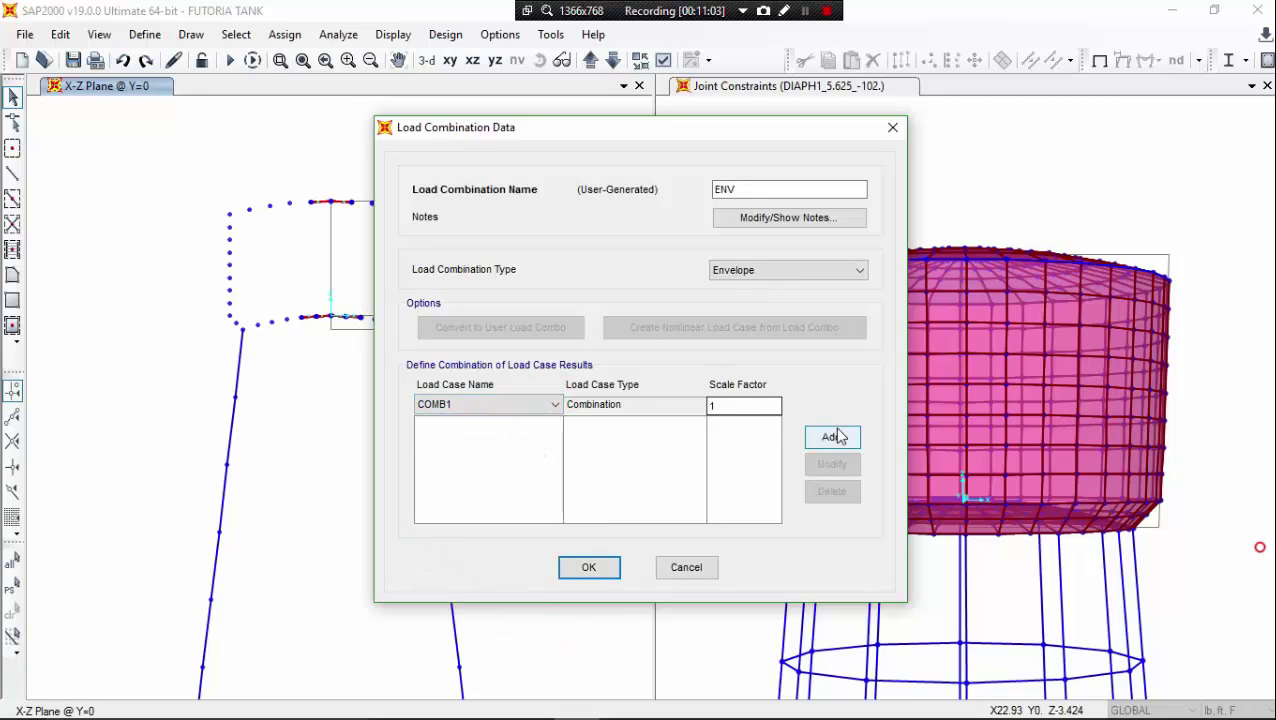
pyautogui.click(840, 437)
pyautogui.click(555, 404)
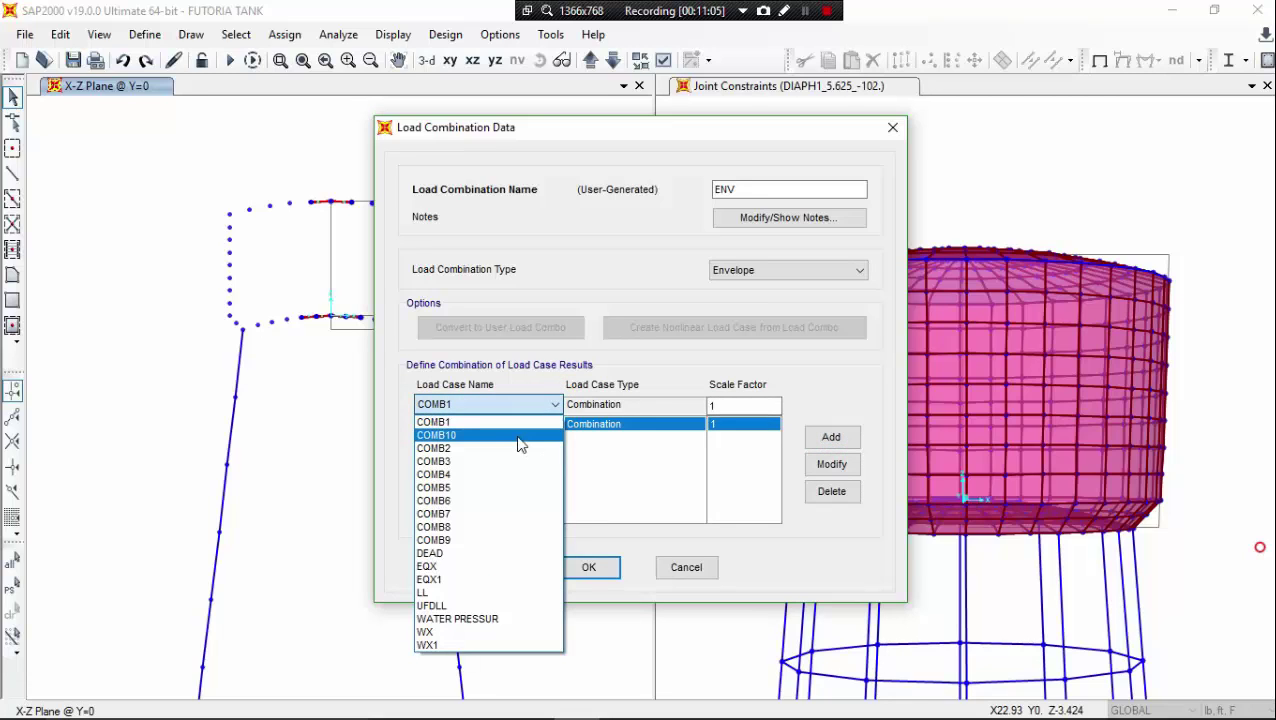
pyautogui.click(519, 436)
pyautogui.click(829, 440)
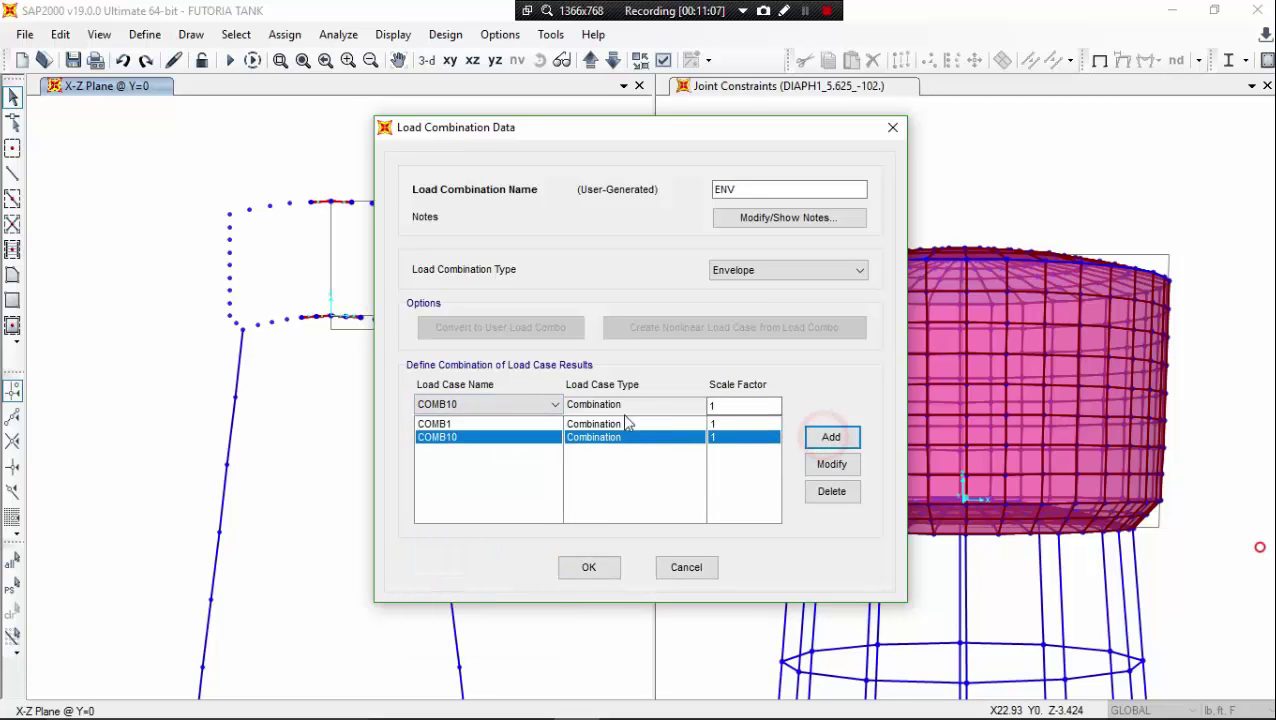
pyautogui.click(543, 398)
pyautogui.click(513, 448)
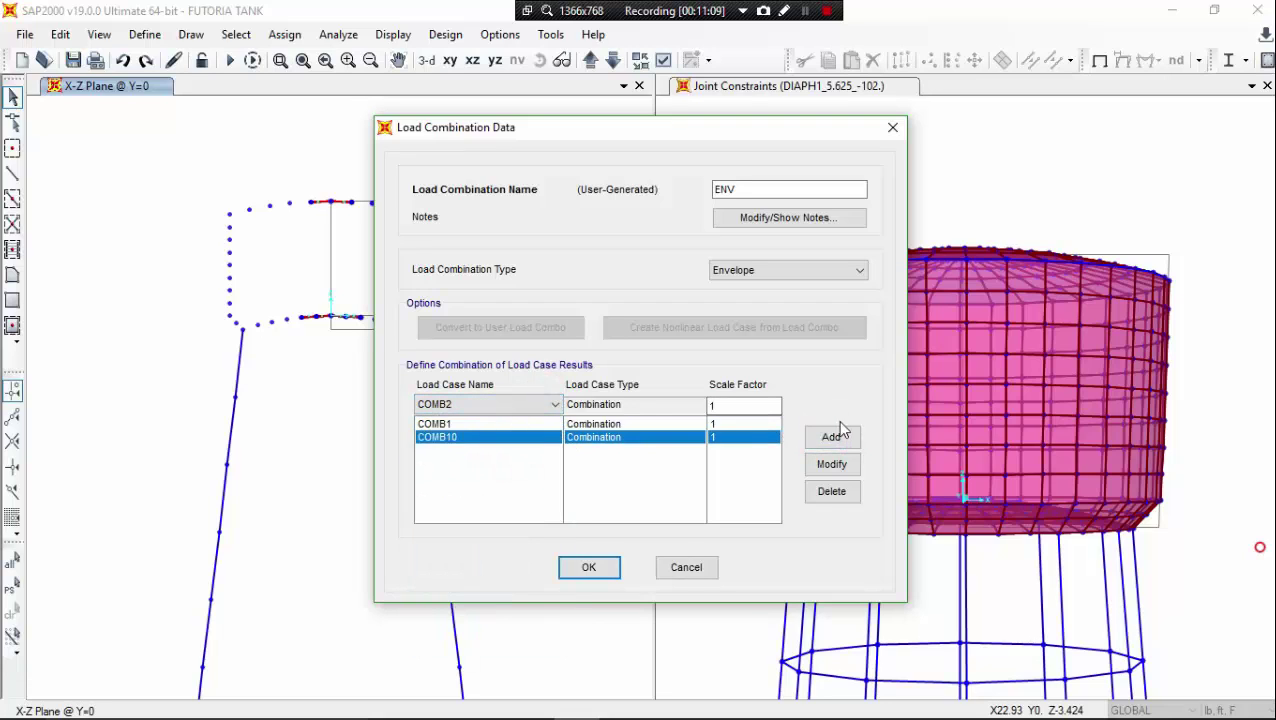
pyautogui.click(838, 432)
# Add COMB3, COMB4 and COMB5 to the ENV combination, each with scale factor 1.
pyautogui.click(554, 403)
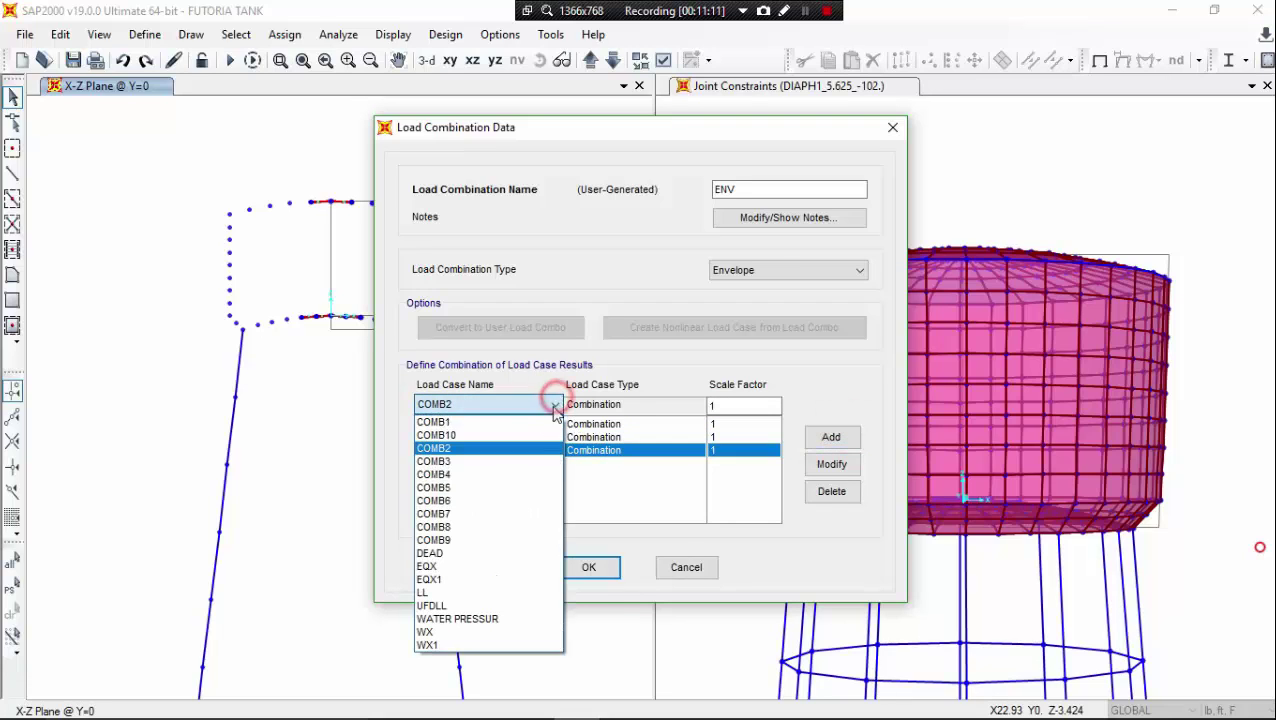
pyautogui.click(528, 462)
pyautogui.click(831, 437)
pyautogui.click(555, 404)
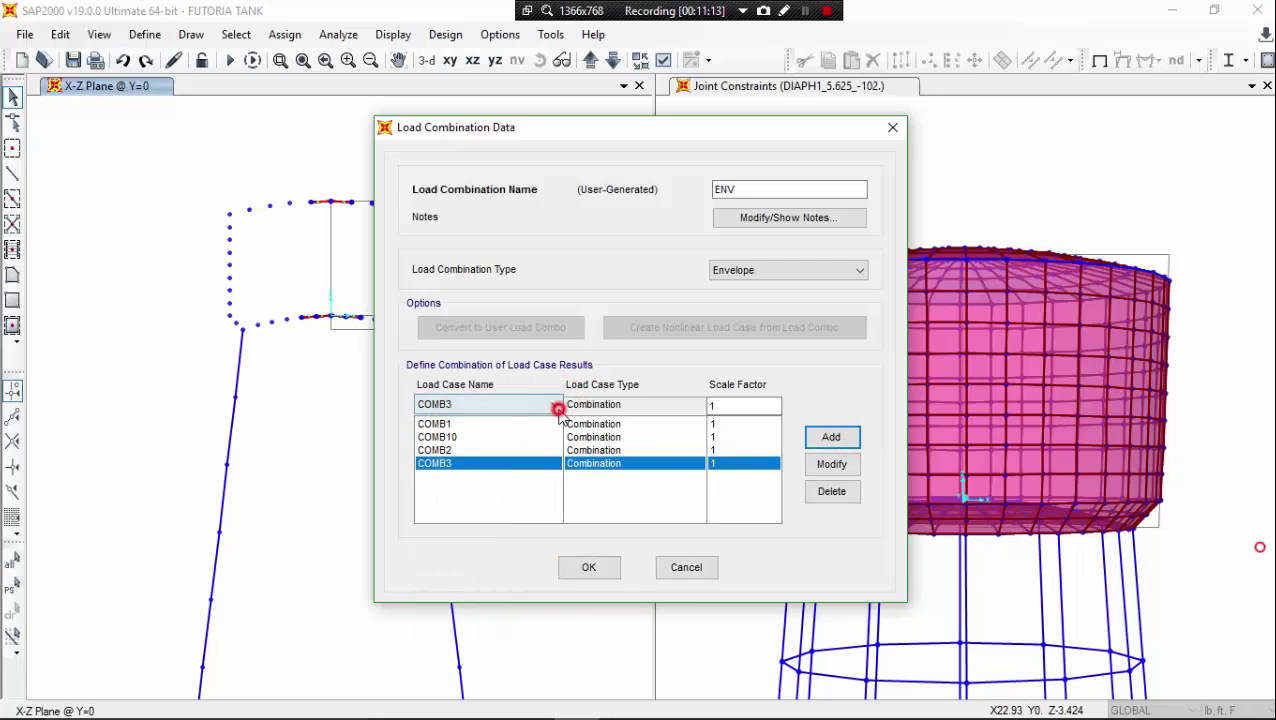
pyautogui.click(516, 476)
pyautogui.click(829, 441)
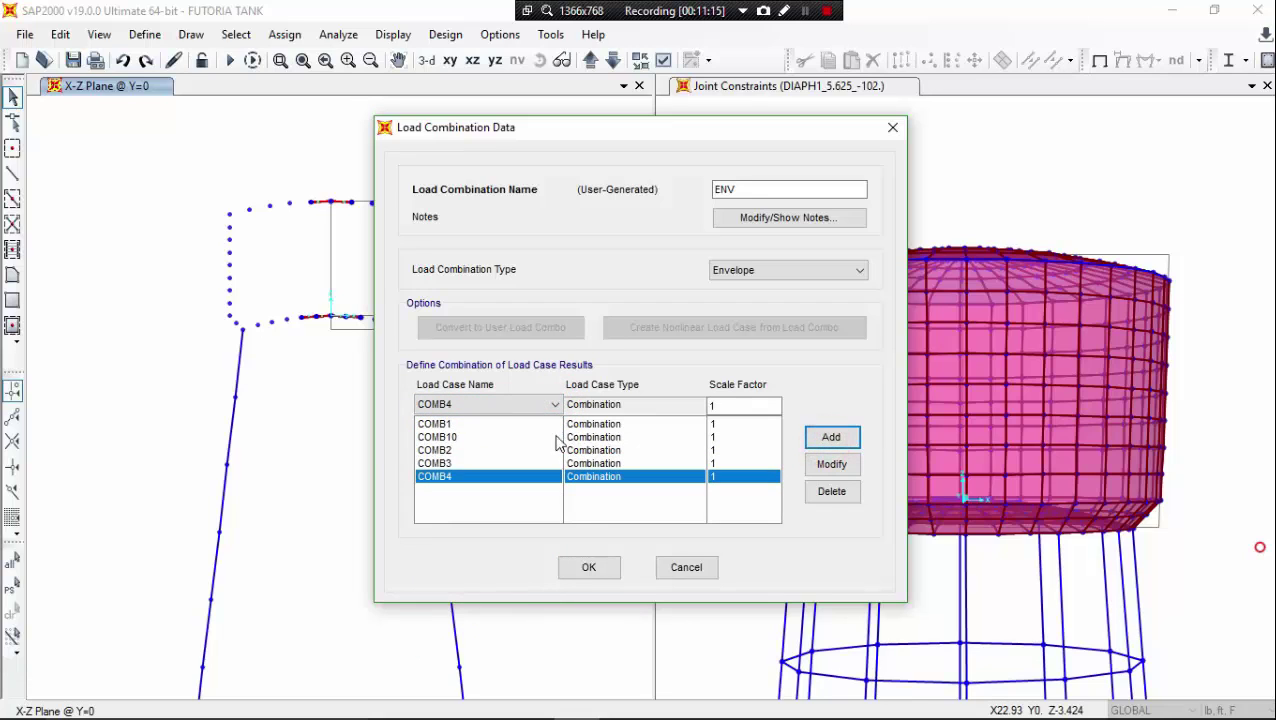
pyautogui.click(556, 403)
pyautogui.click(513, 489)
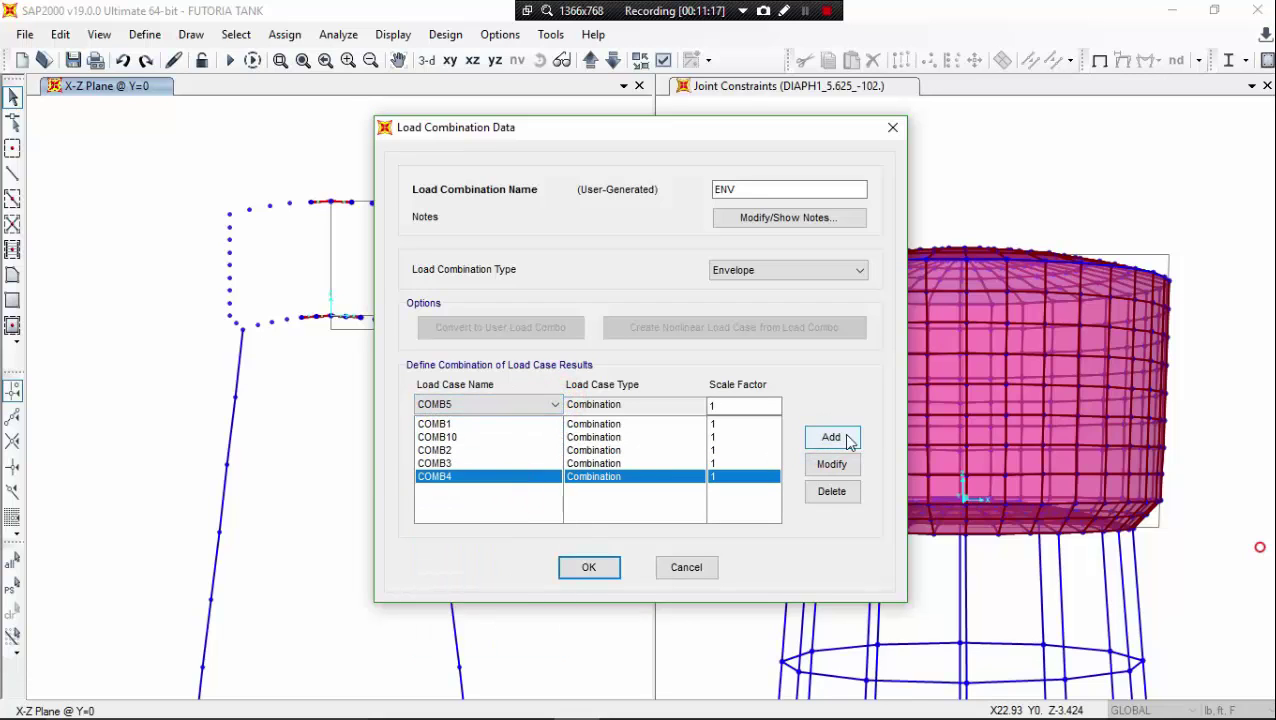
pyautogui.click(840, 438)
# Add COMB6, COMB7 and COMB8 to the ENV combination, each with scale factor 1.
pyautogui.click(555, 404)
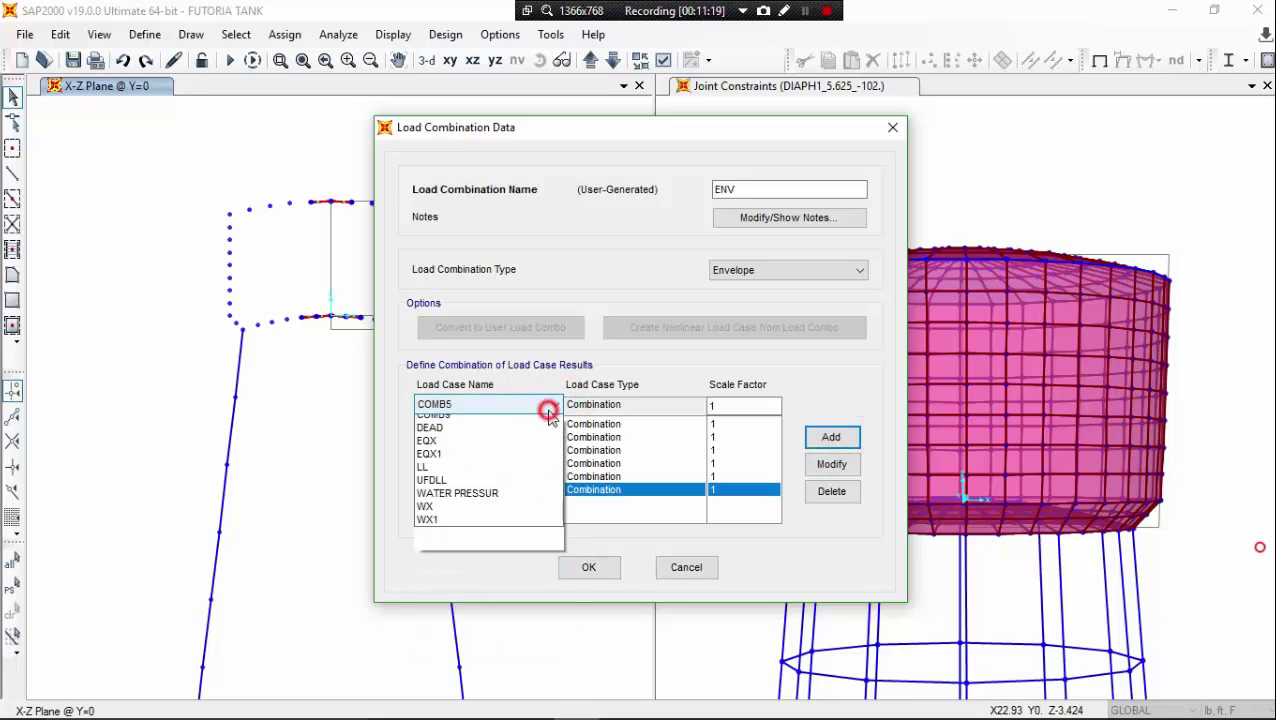
pyautogui.click(522, 500)
pyautogui.click(830, 437)
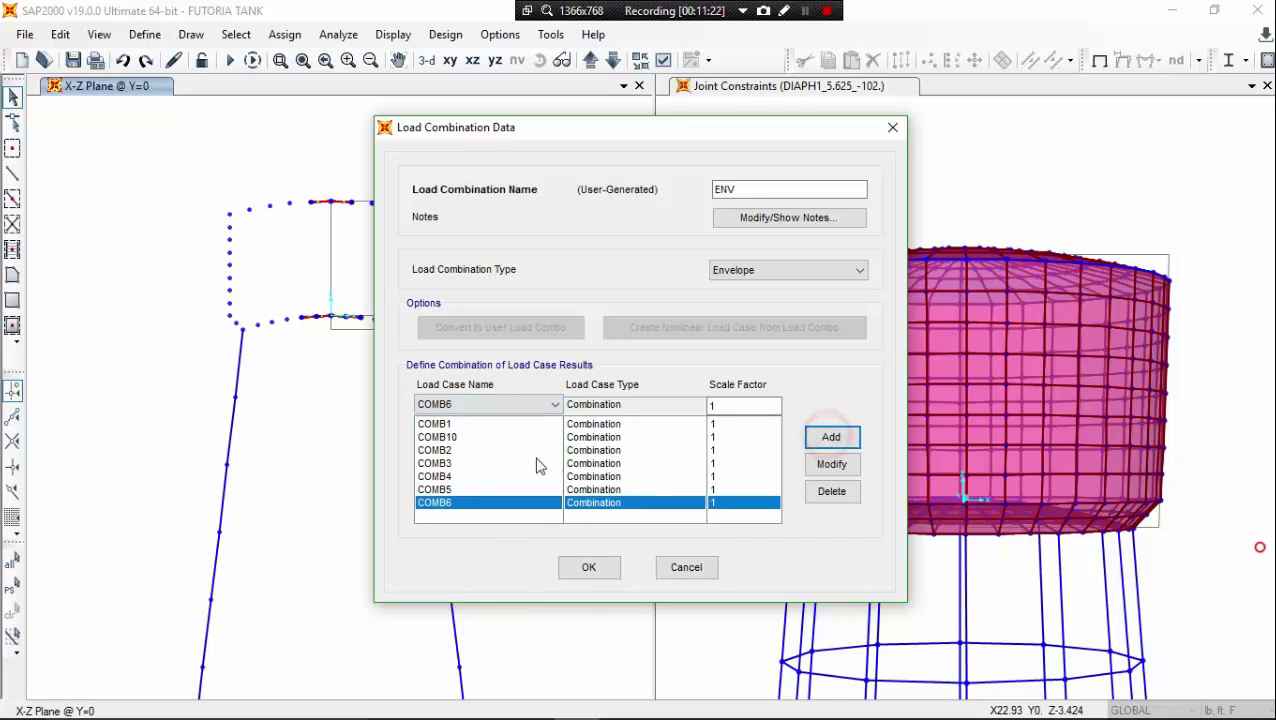
pyautogui.click(556, 403)
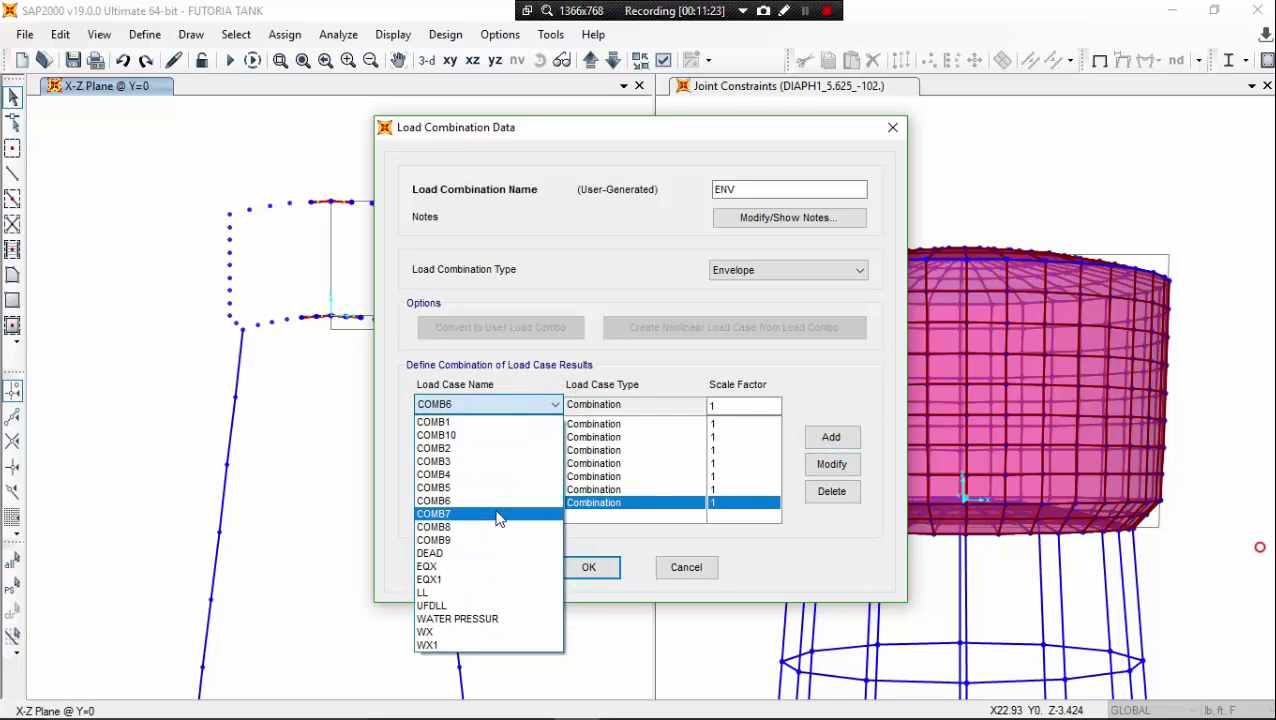
pyautogui.click(496, 514)
pyautogui.click(831, 437)
pyautogui.click(536, 405)
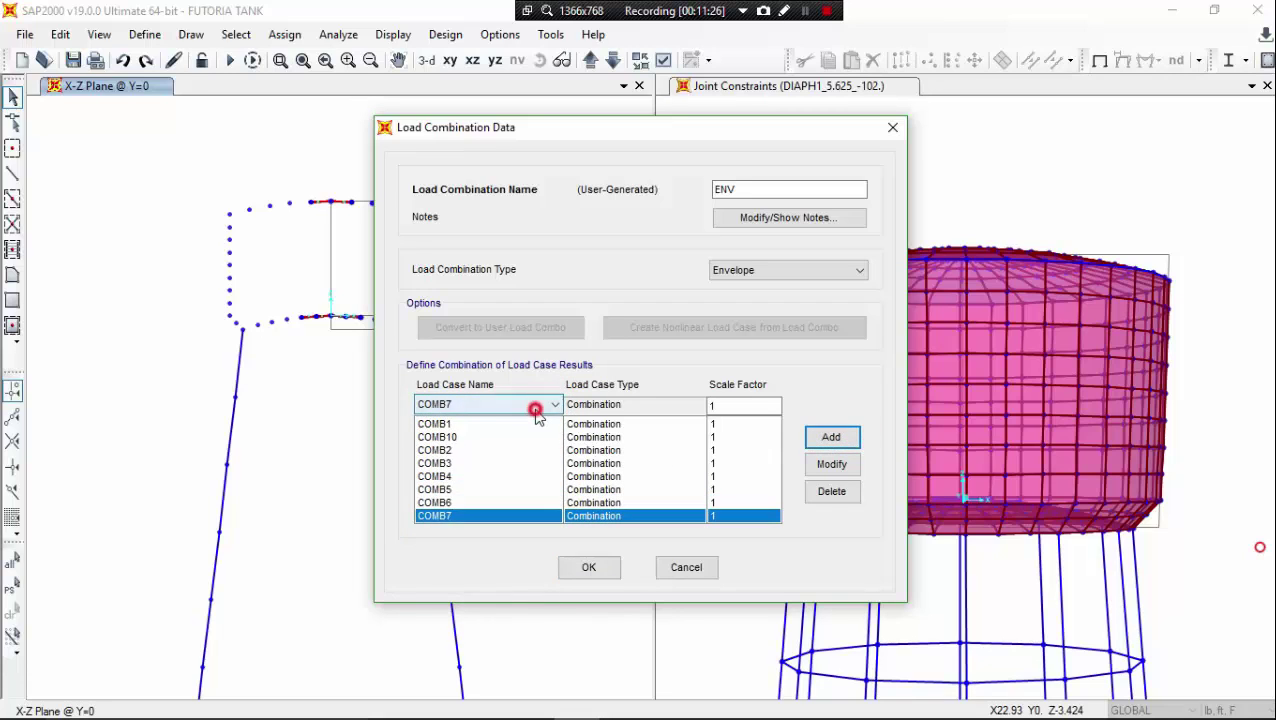
pyautogui.click(498, 527)
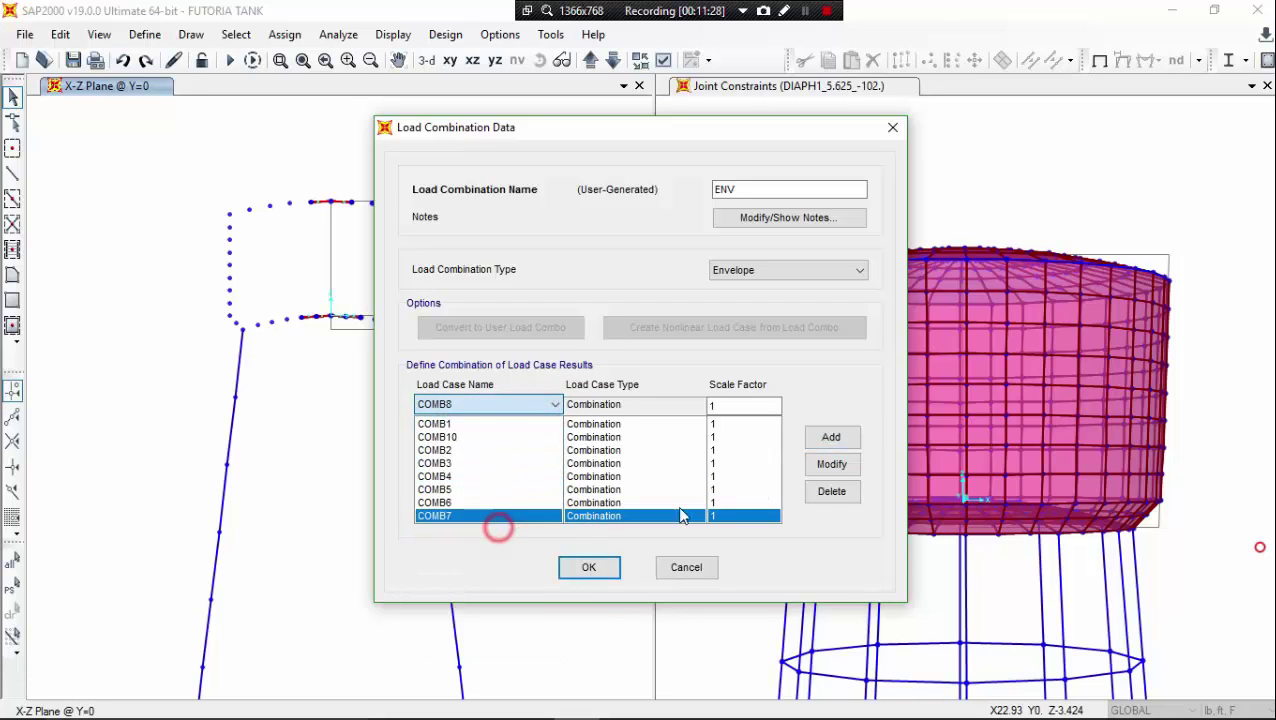
pyautogui.click(831, 437)
# Add COMB9 to the ENV combination with scale factor 1 and accept the load combination definitions.
pyautogui.click(536, 405)
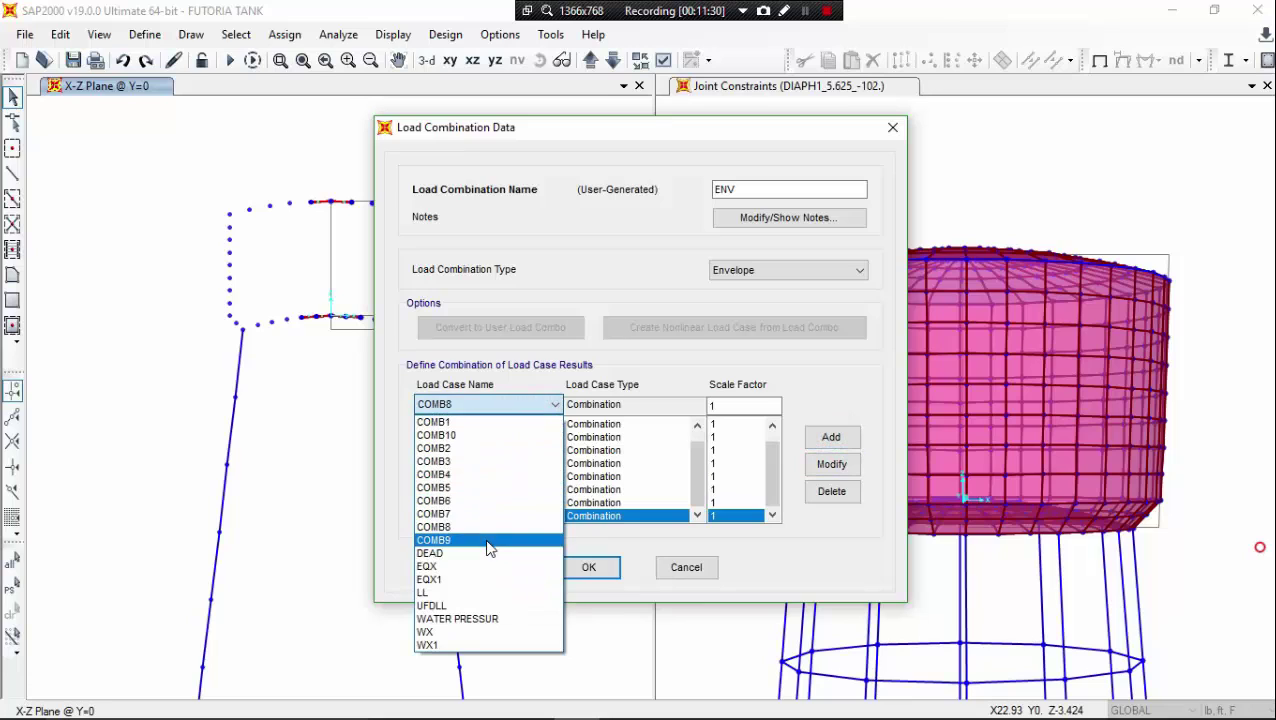
pyautogui.click(488, 541)
pyautogui.click(840, 438)
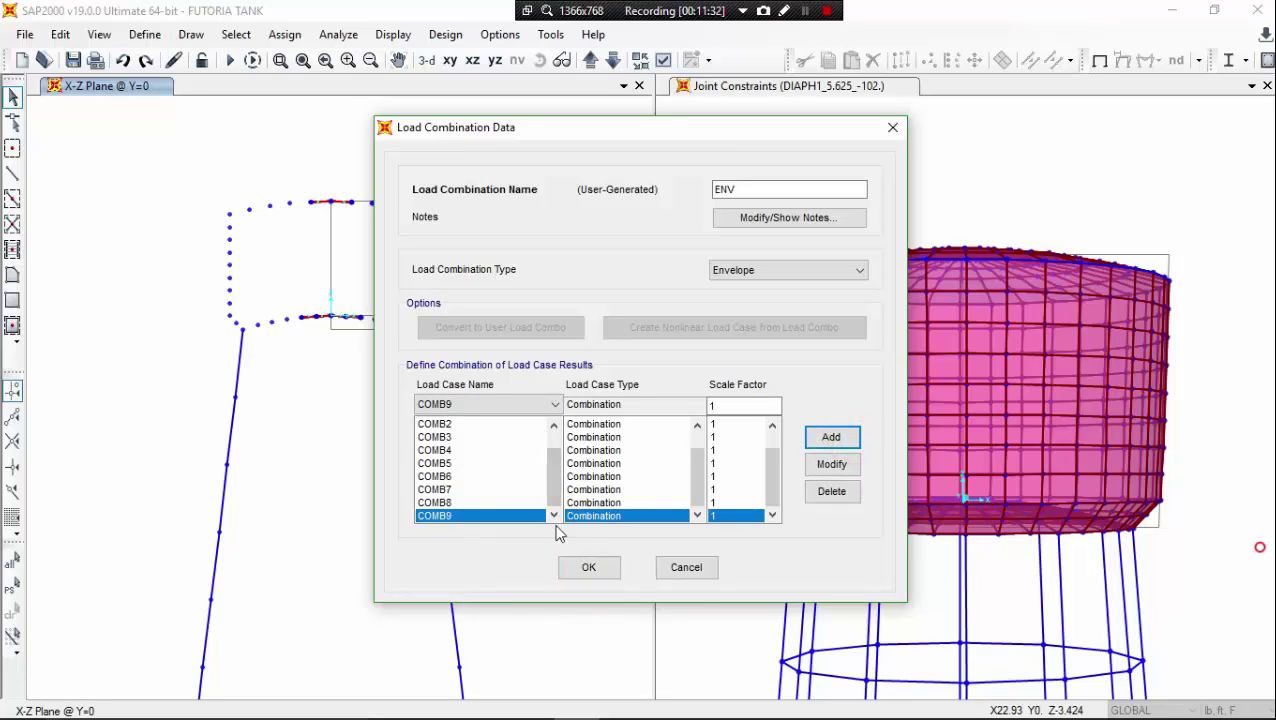
pyautogui.moveTo(557, 500); pyautogui.dragTo(572, 597)
pyautogui.click(595, 572)
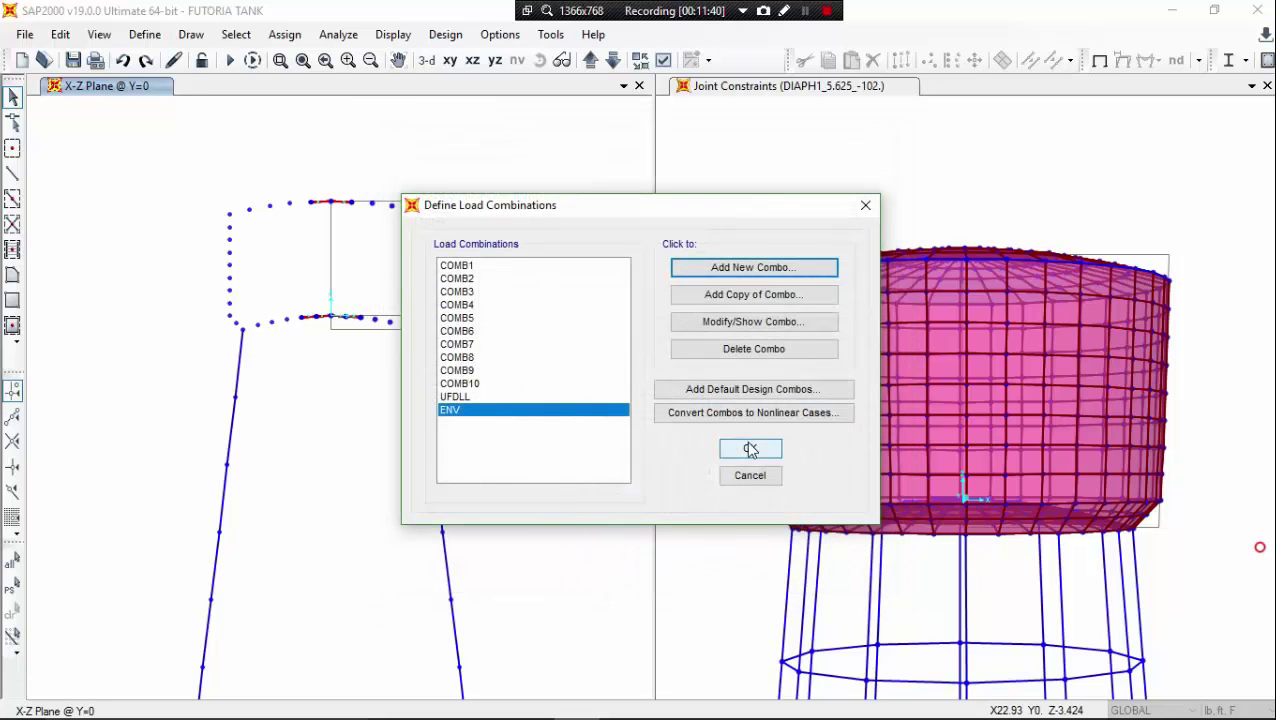
pyautogui.click(750, 448)
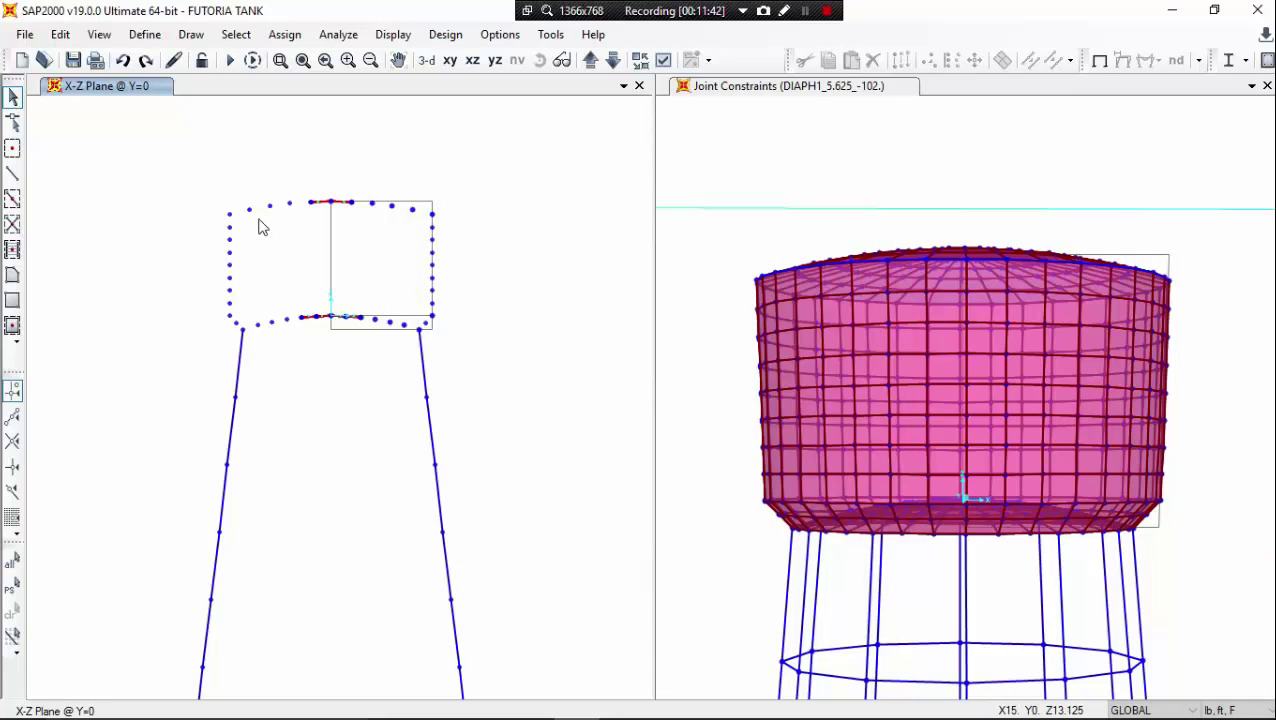
# Select the whole tank model and open the joint constraint assignment for it.
pyautogui.scroll(-3, 445, 278)
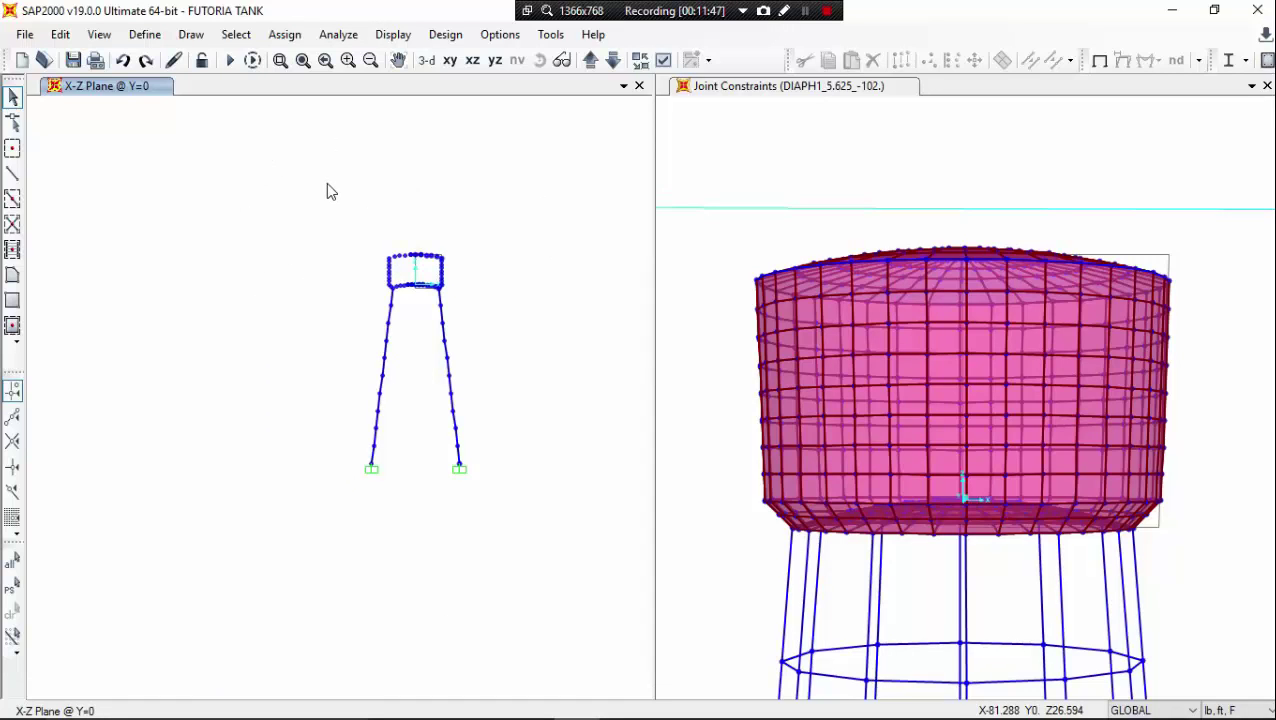
pyautogui.hotkey('ctrl', 'a')
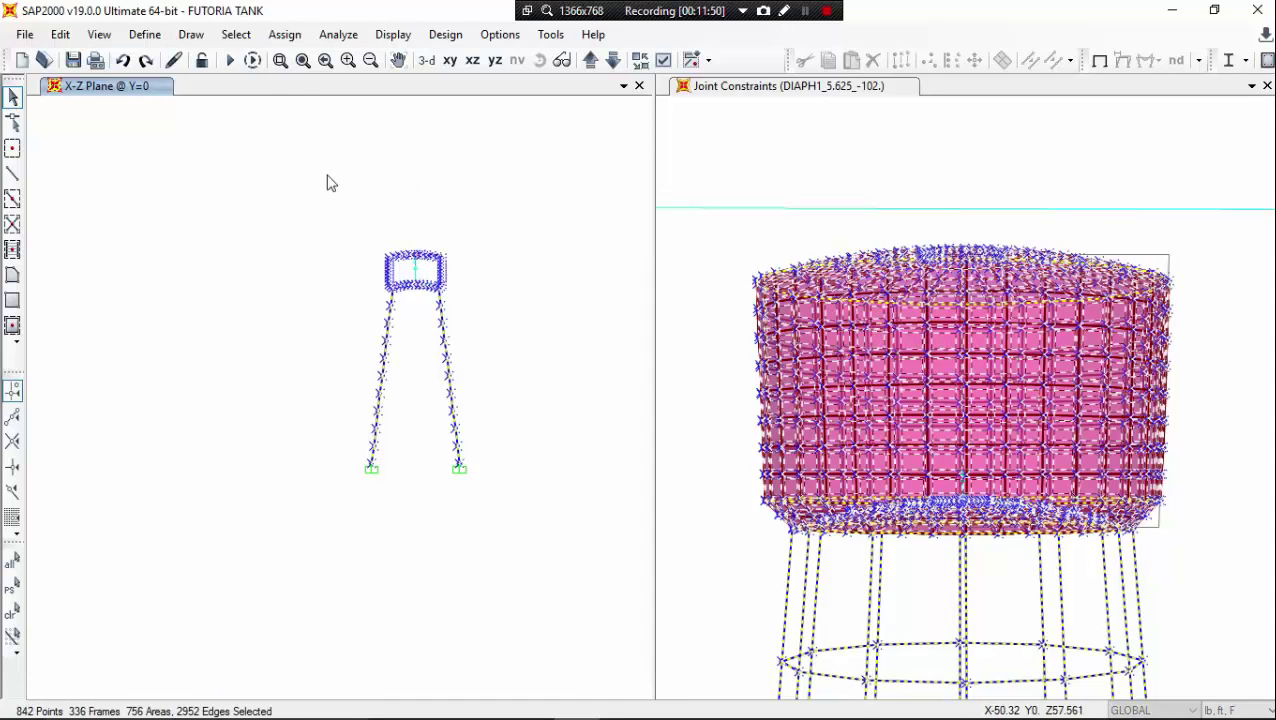
pyautogui.click(284, 35)
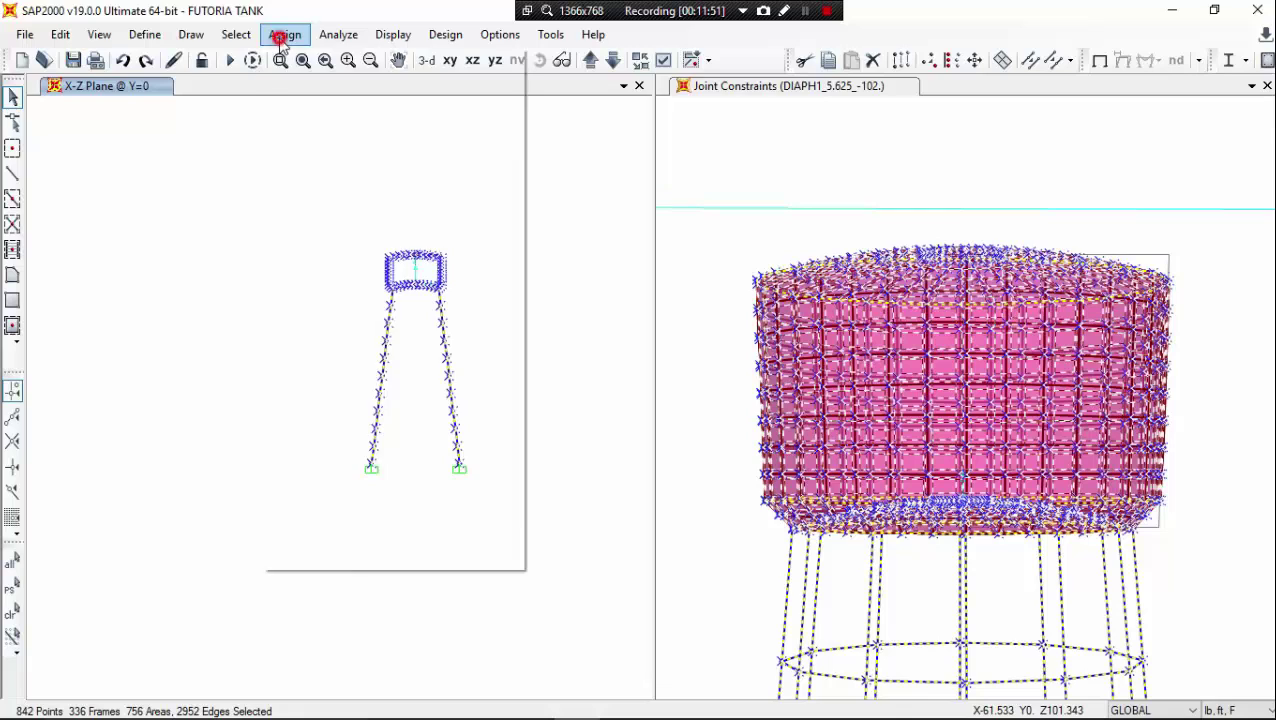
pyautogui.click(553, 37)
pyautogui.click(338, 35)
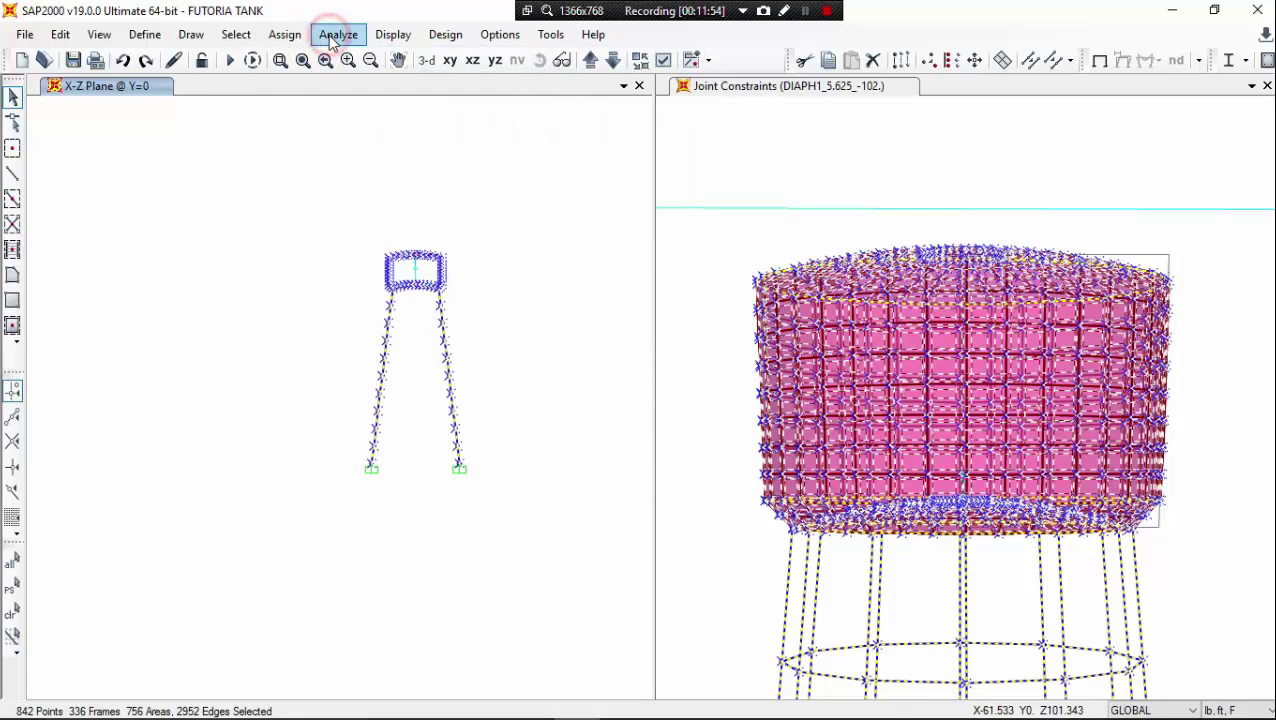
pyautogui.click(300, 35)
pyautogui.moveTo(330, 63)
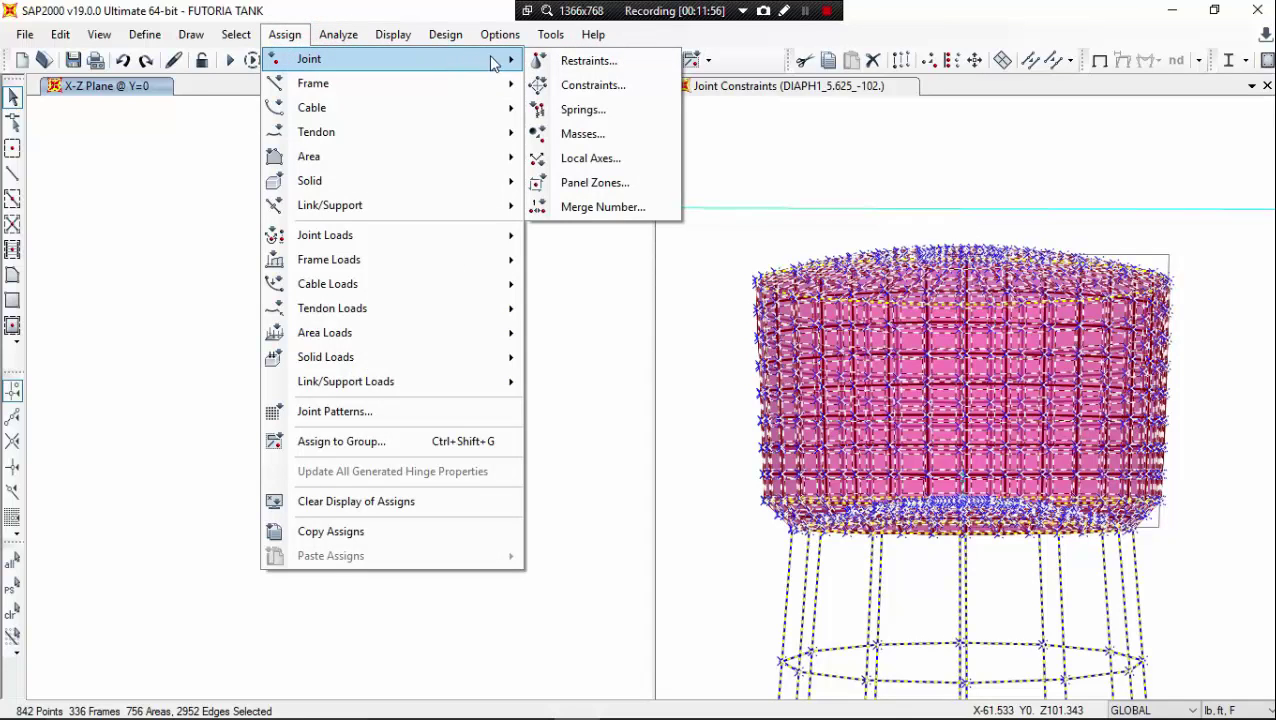
pyautogui.click(594, 87)
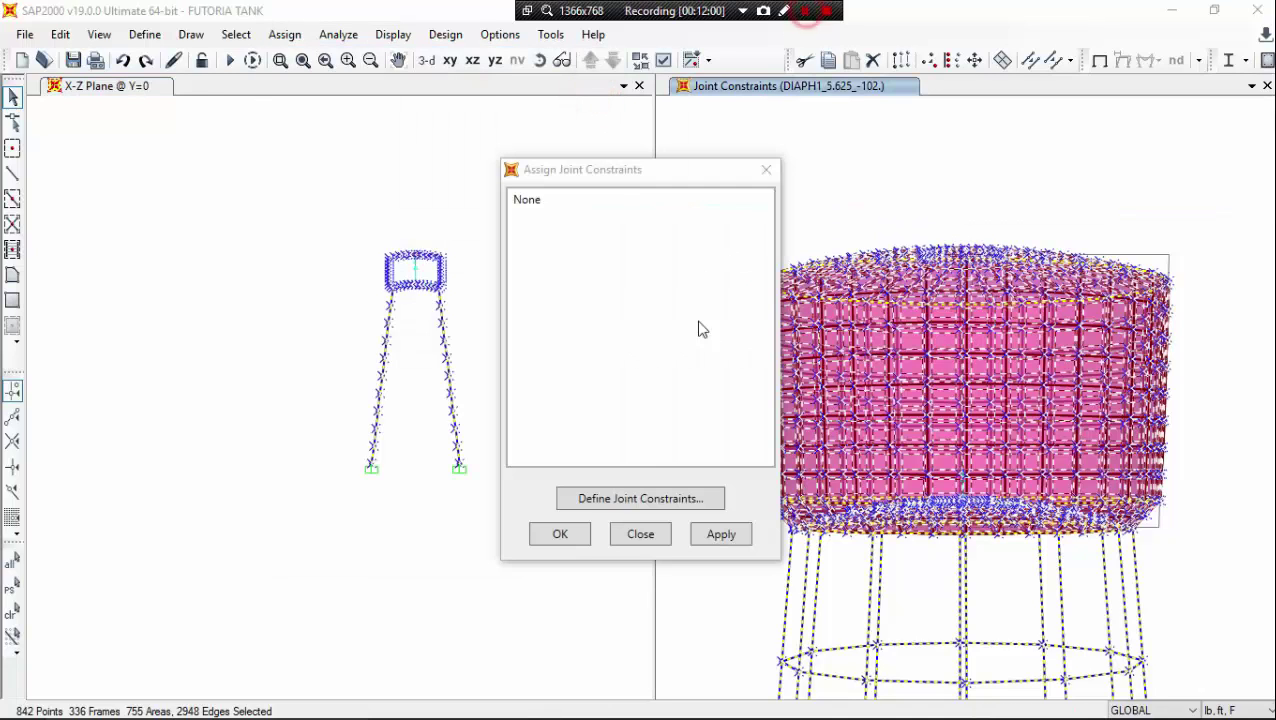
# Define a semi-rigid diaphragm constraint DIAPH1 about the global Z axis, with a different diaphragm for each selected Z level.
pyautogui.click(672, 500)
pyautogui.click(743, 298)
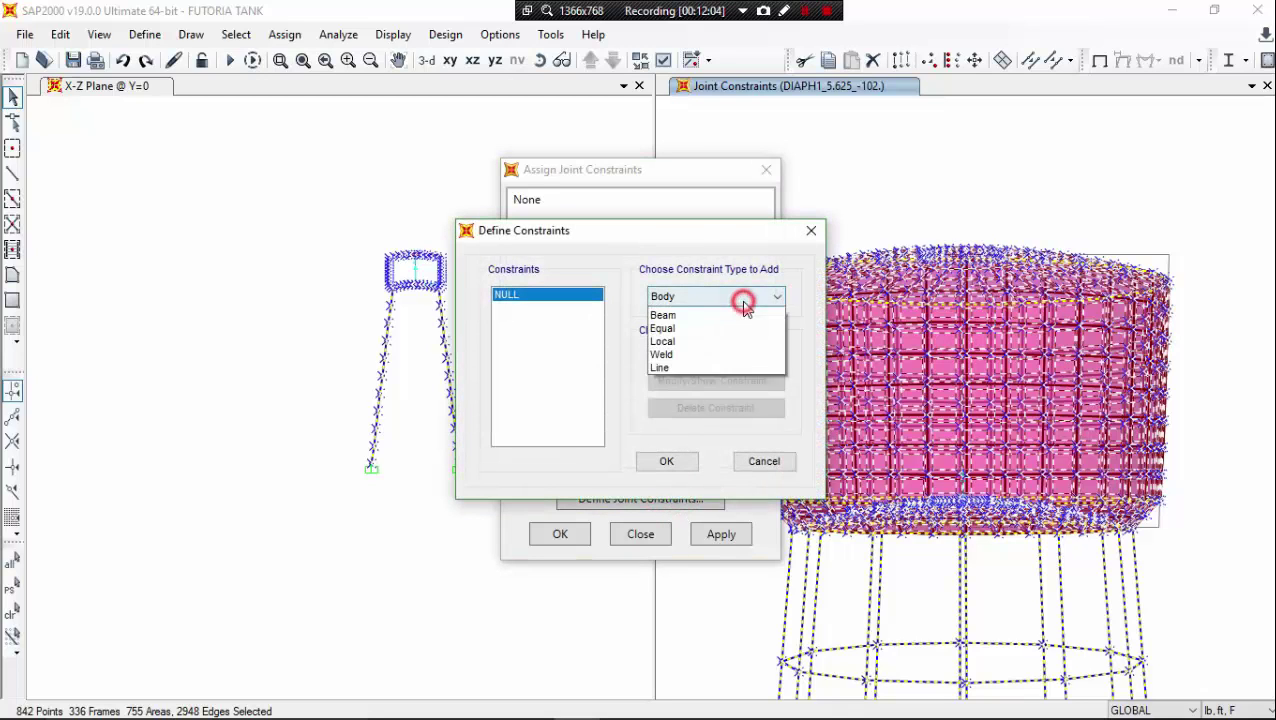
pyautogui.click(733, 328)
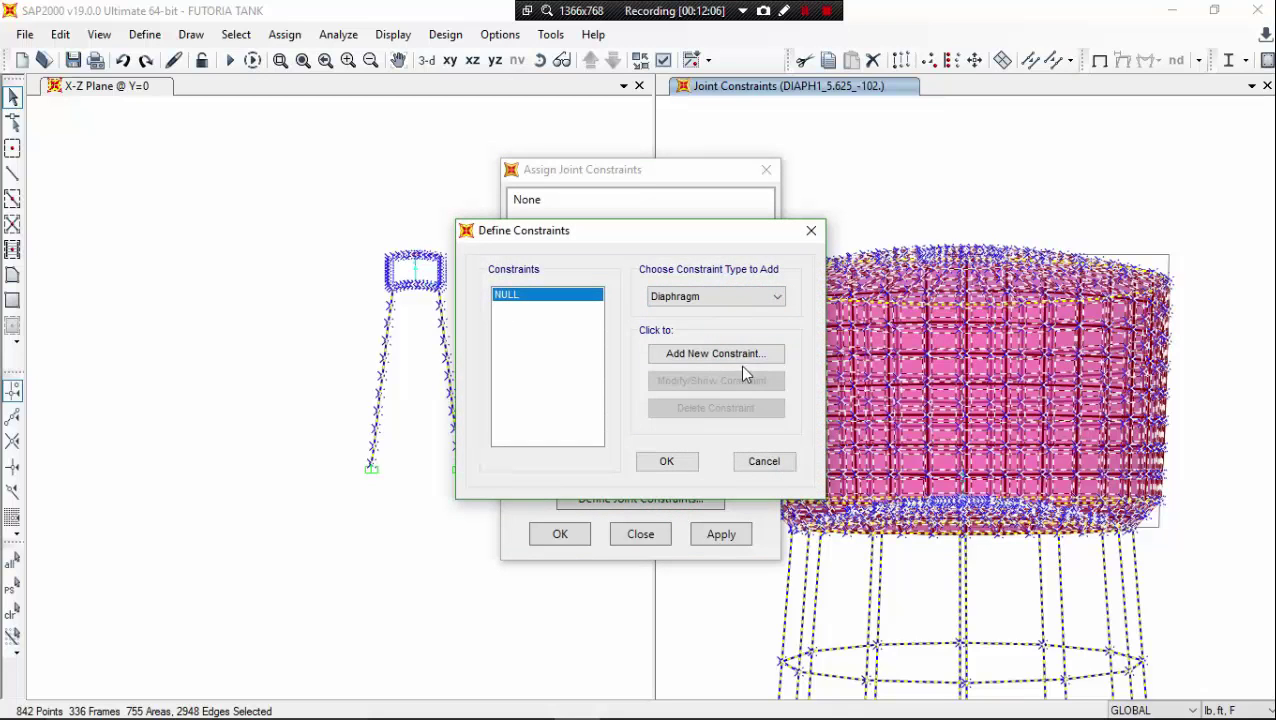
pyautogui.click(729, 355)
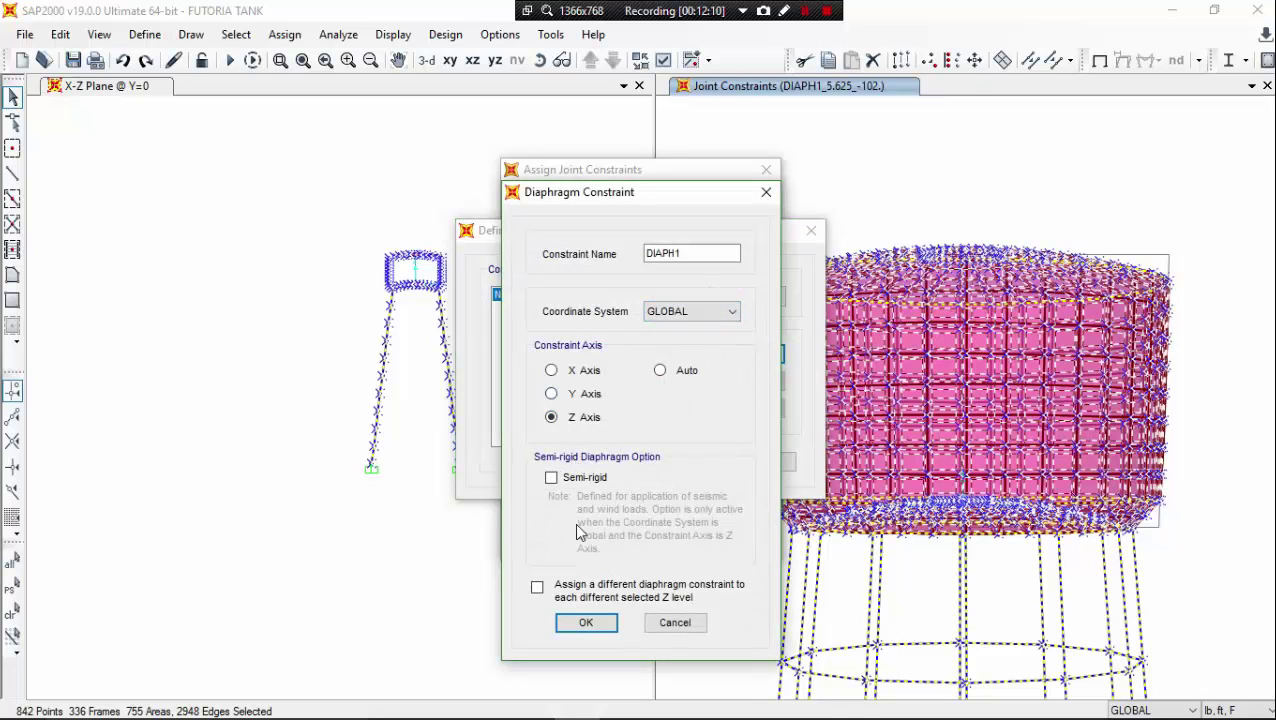
pyautogui.click(552, 589)
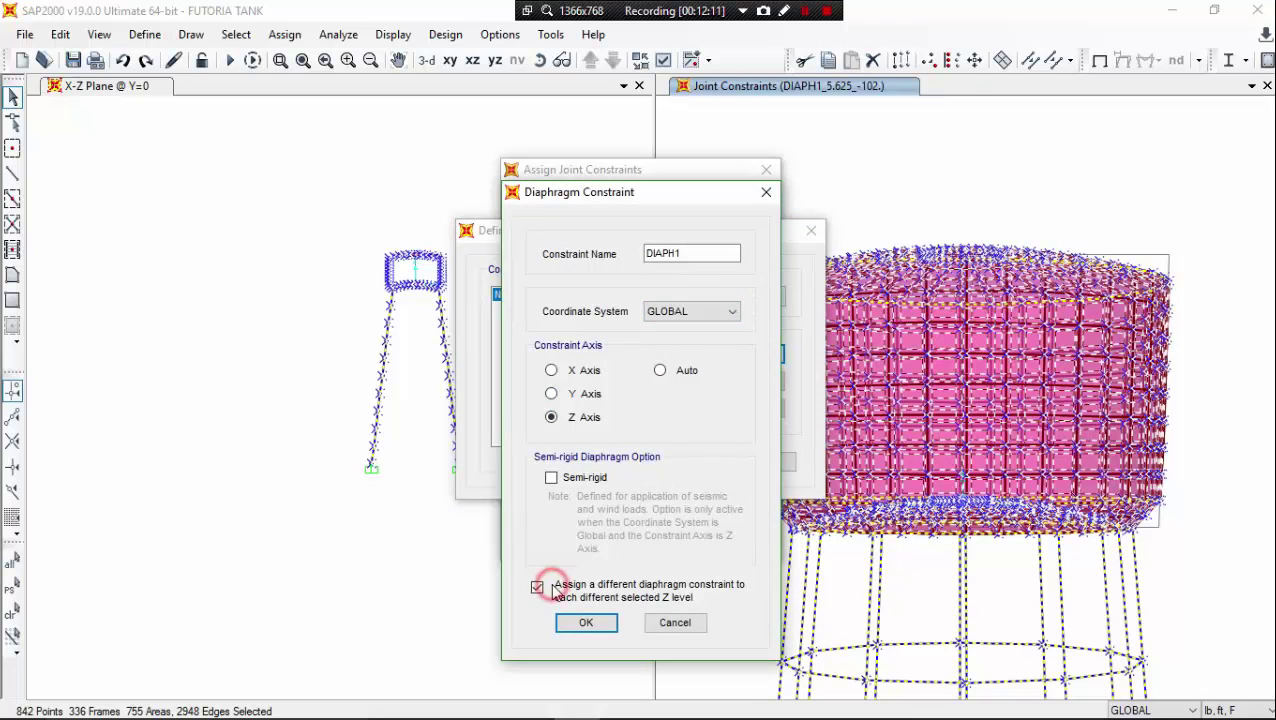
pyautogui.click(578, 480)
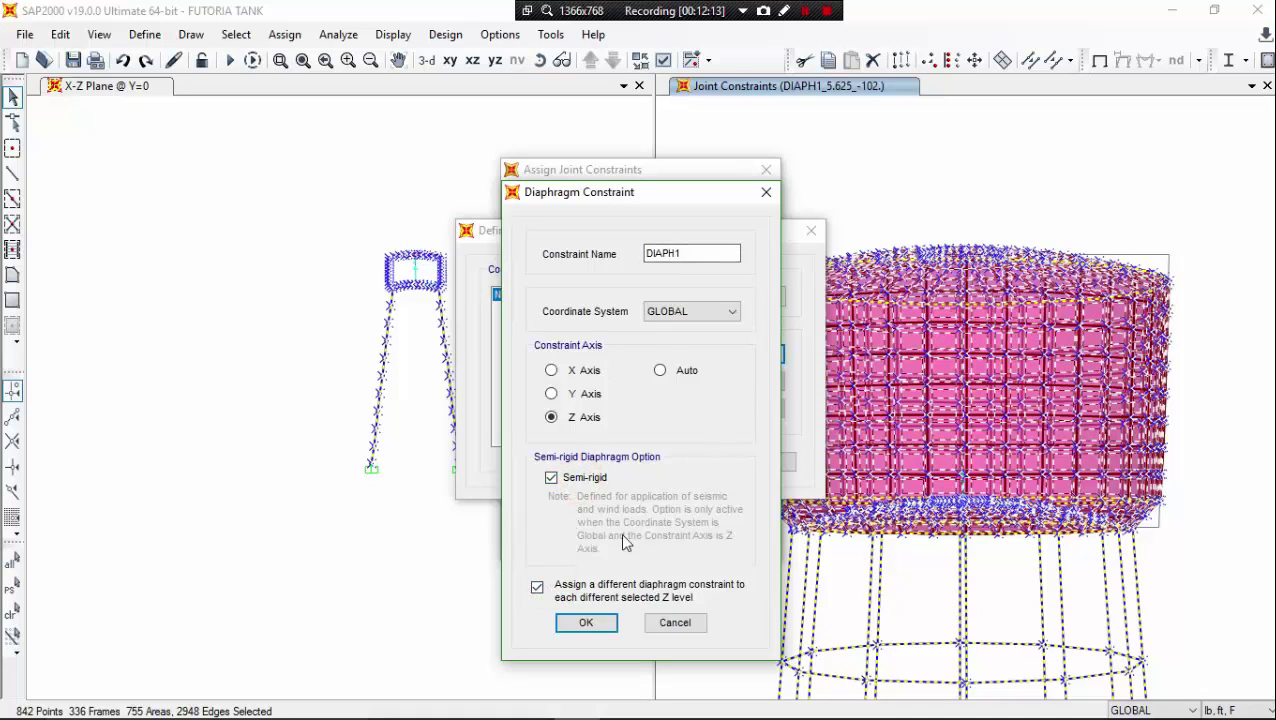
pyautogui.click(585, 624)
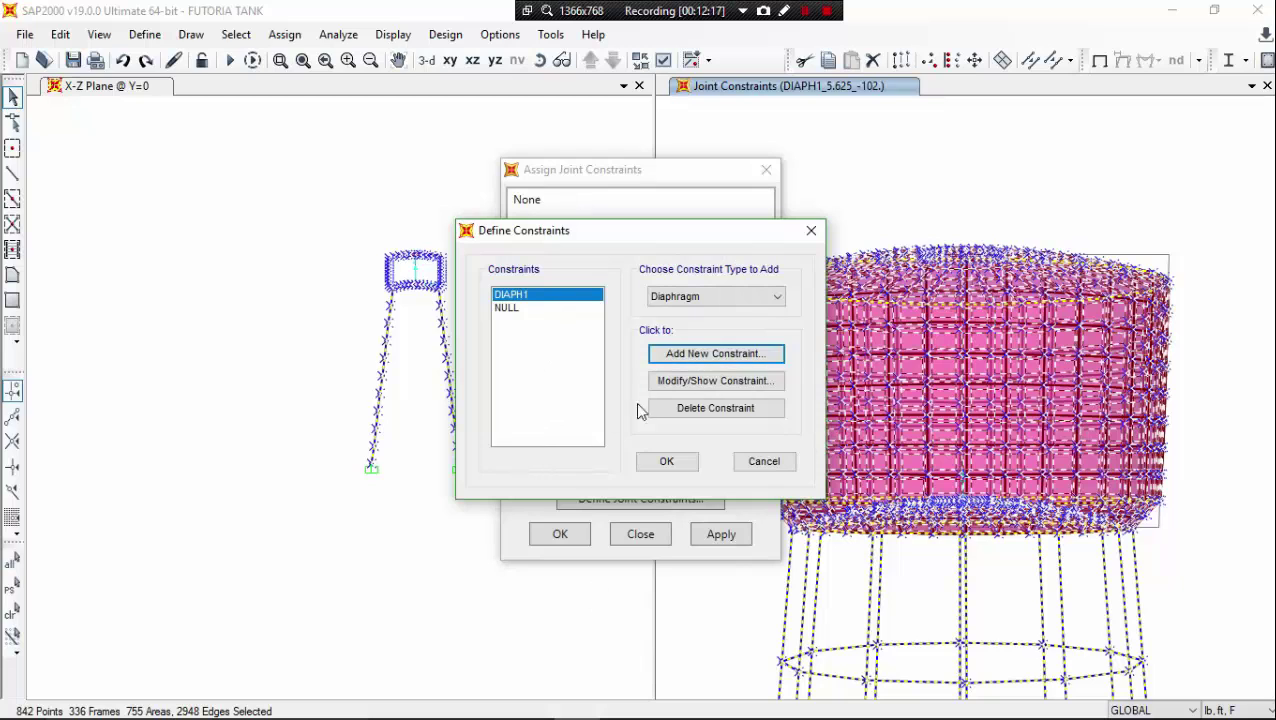
pyautogui.click(664, 463)
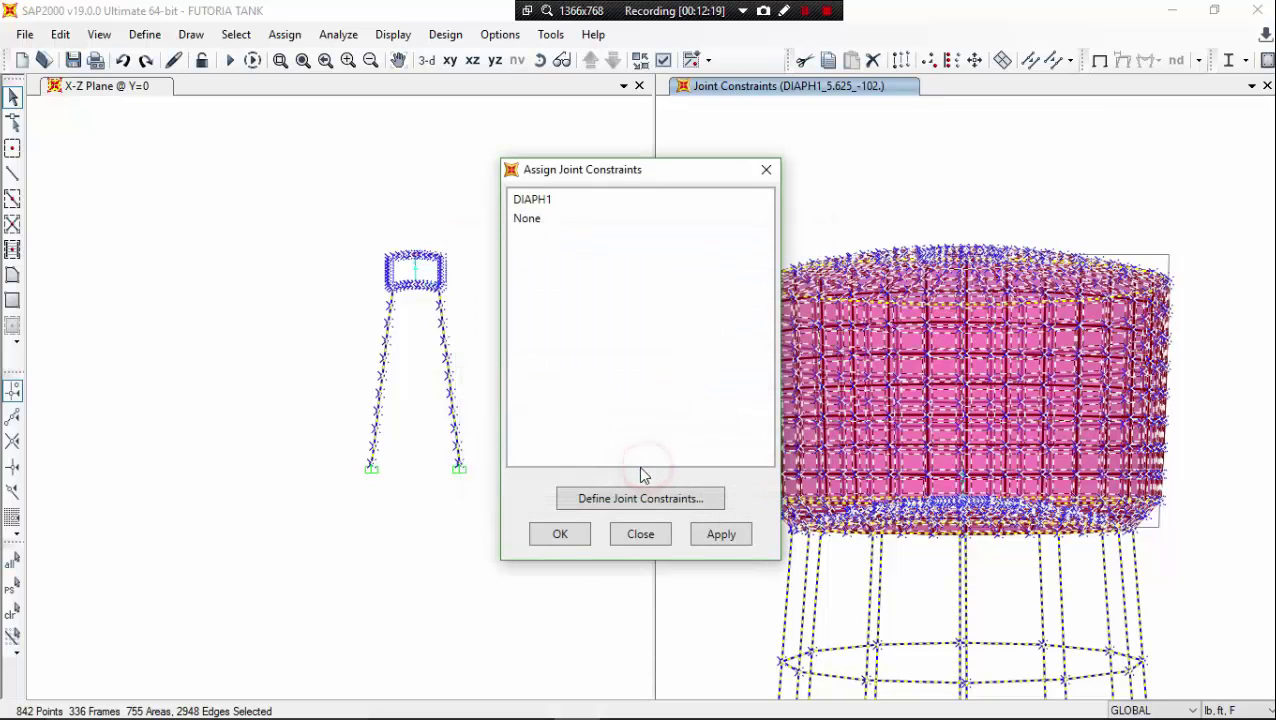
# Assign the DIAPH1 constraint to all selected joints of the tank model and close the assignment.
pyautogui.click(557, 200)
pyautogui.click(719, 535)
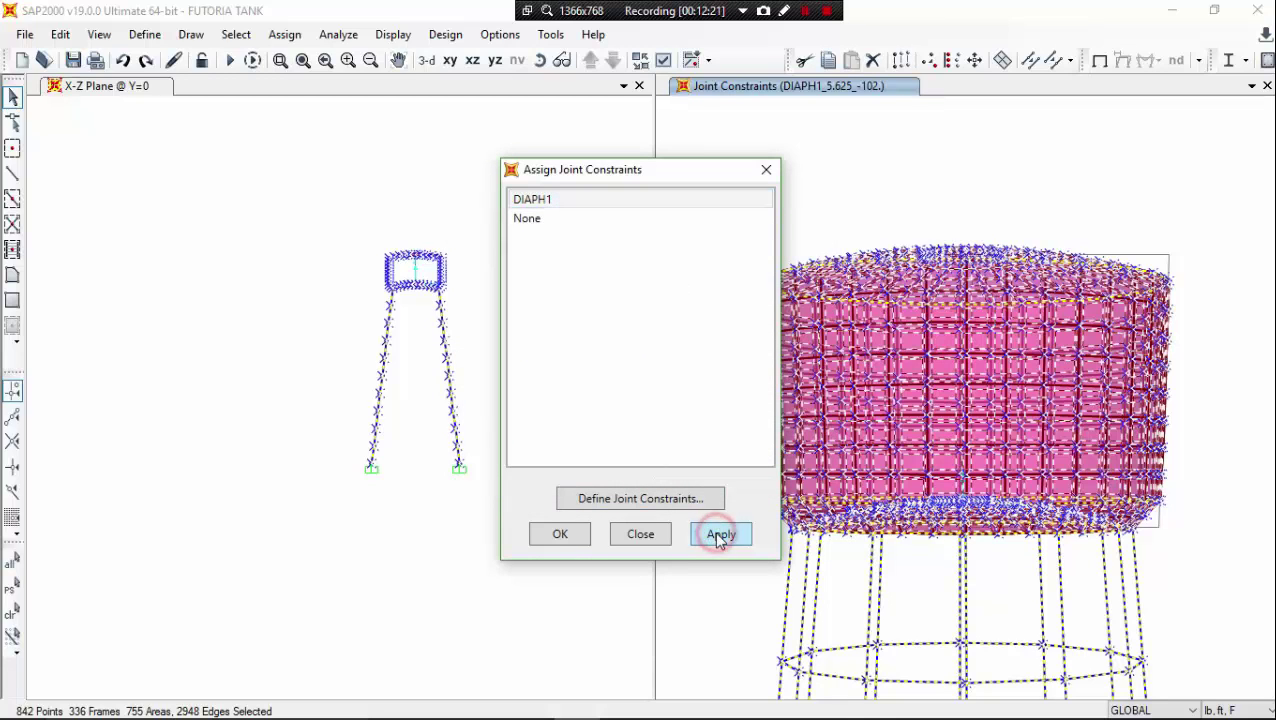
pyautogui.click(640, 535)
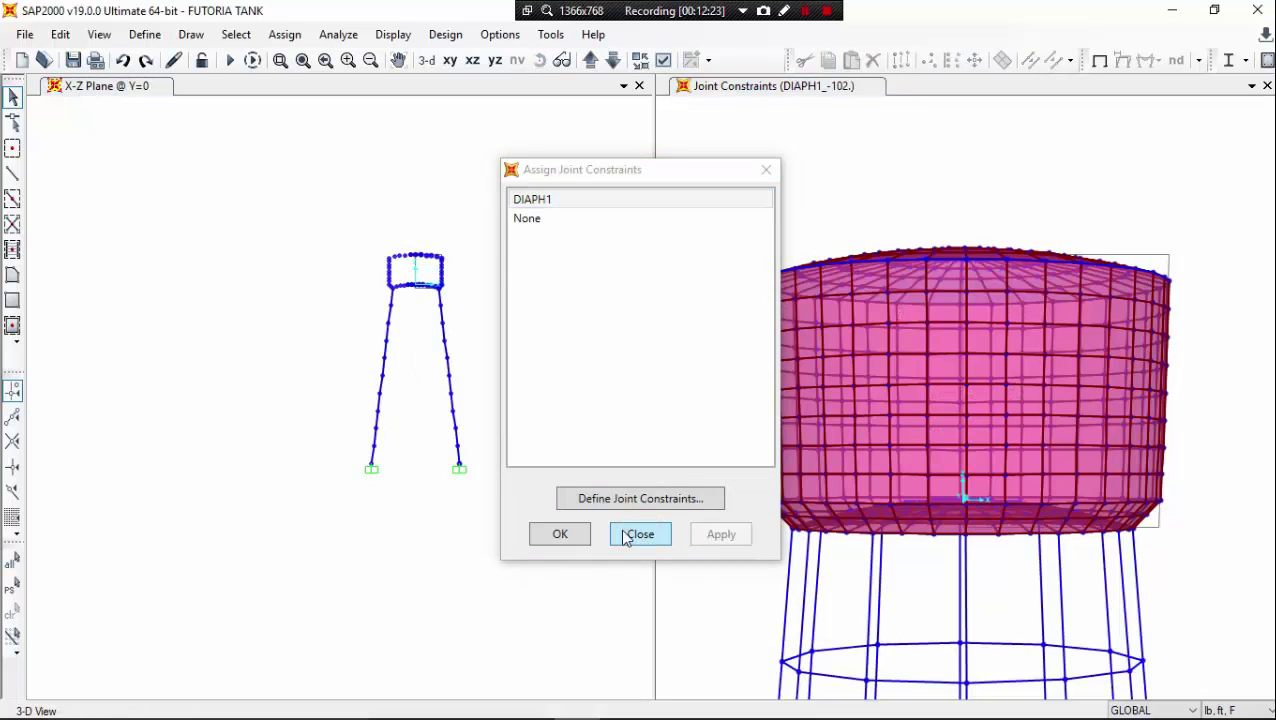
pyautogui.click(626, 534)
# Check the assignments of a joint on the tower leg below the tank in the X-Z elevation.
pyautogui.scroll(5, 452, 358)
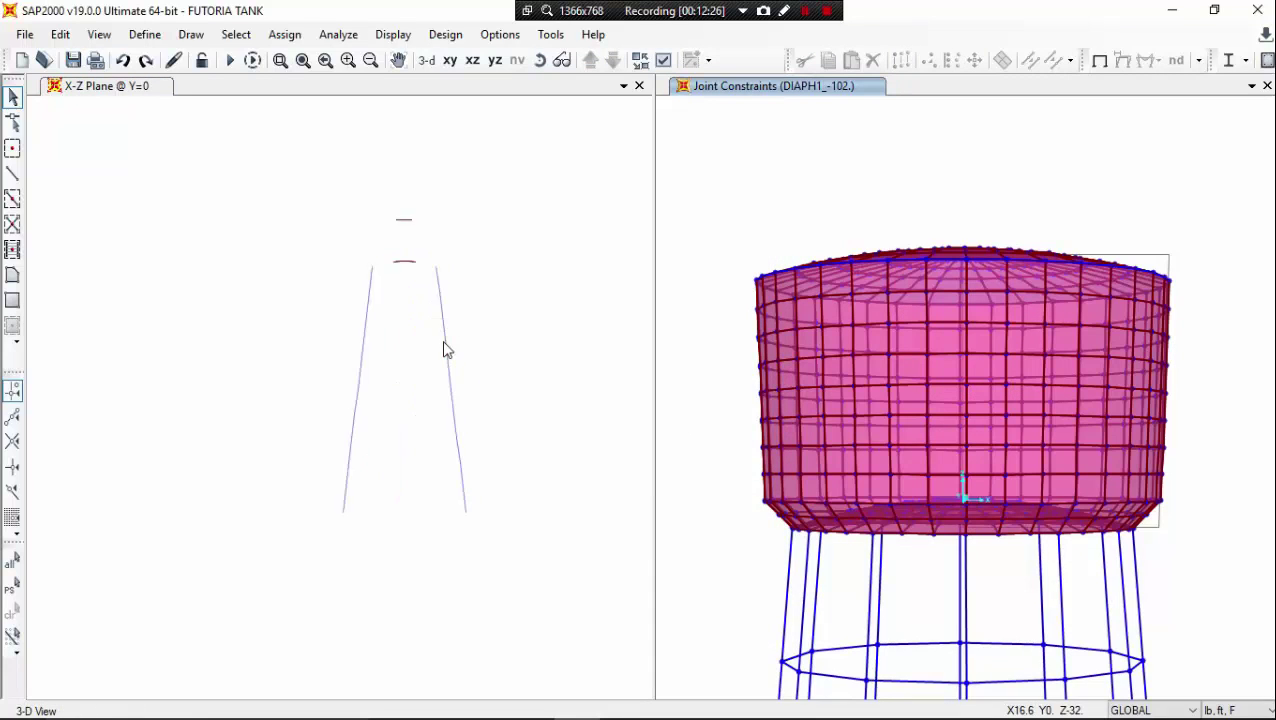
pyautogui.moveTo(452, 352); pyautogui.dragTo(447, 435, button='middle')
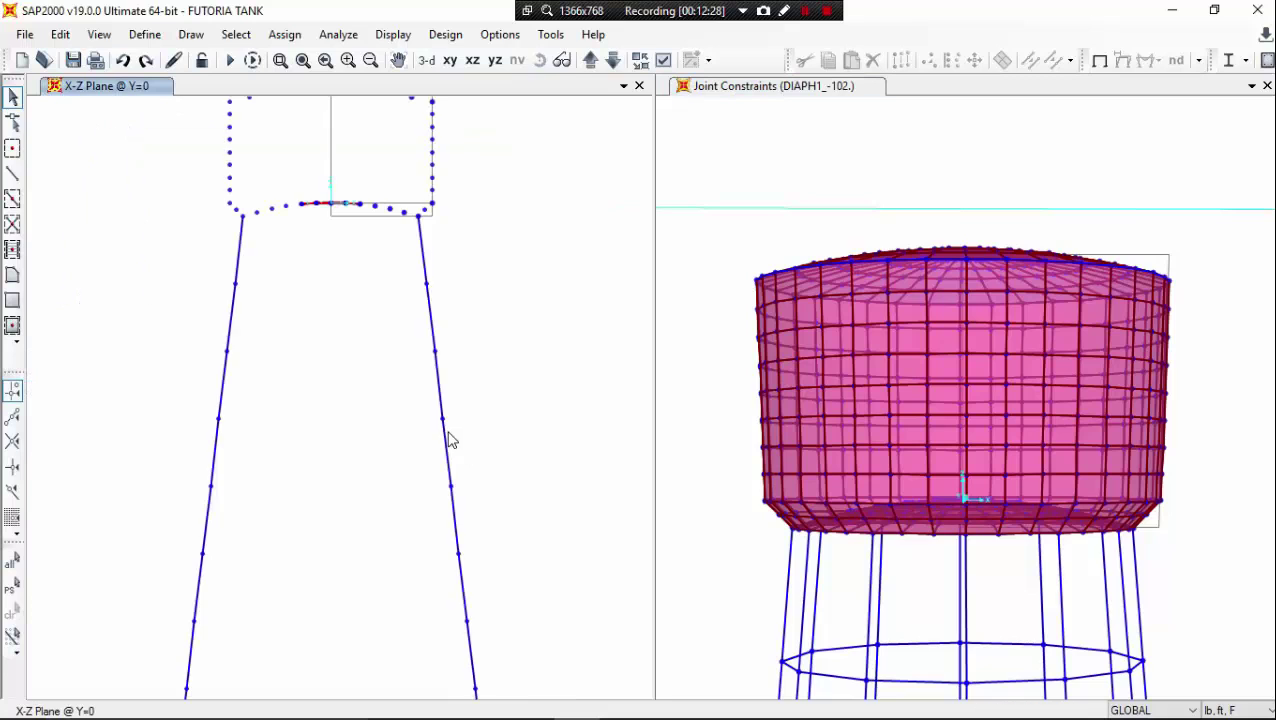
pyautogui.click(433, 354)
pyautogui.rightClick(435, 358)
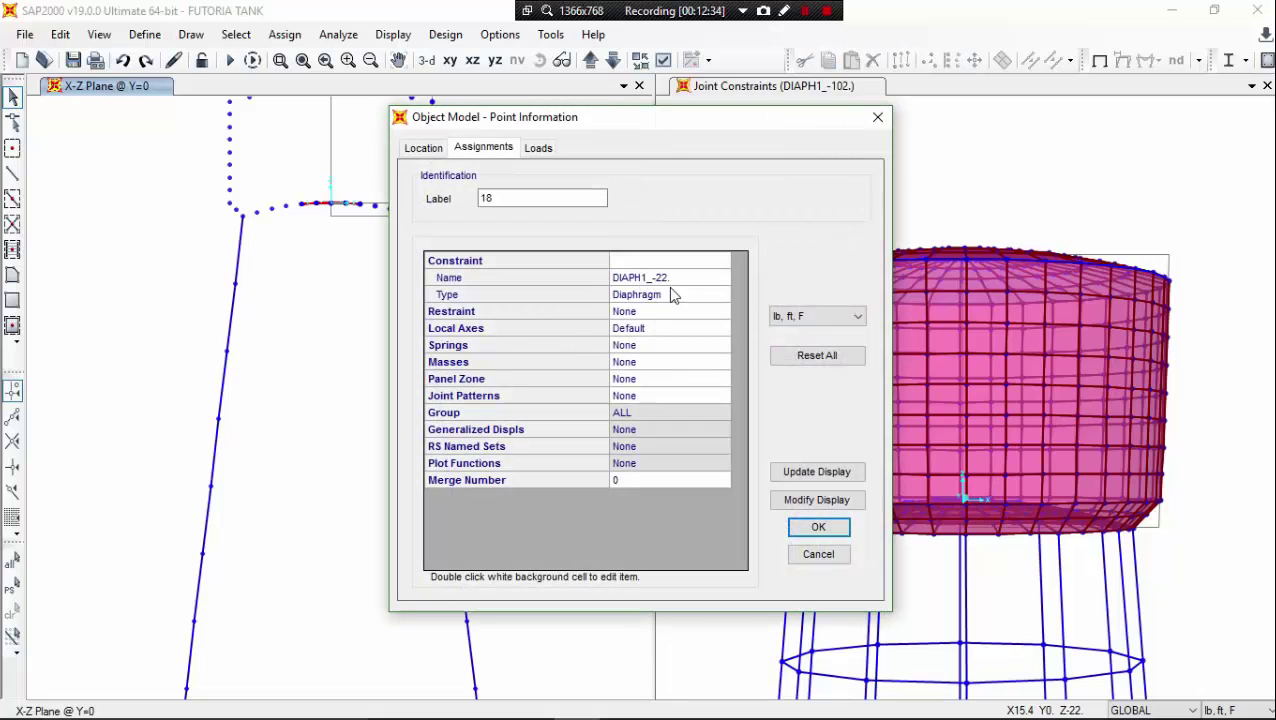
pyautogui.click(810, 528)
pyautogui.moveTo(543, 481); pyautogui.dragTo(521, 541, button='middle')
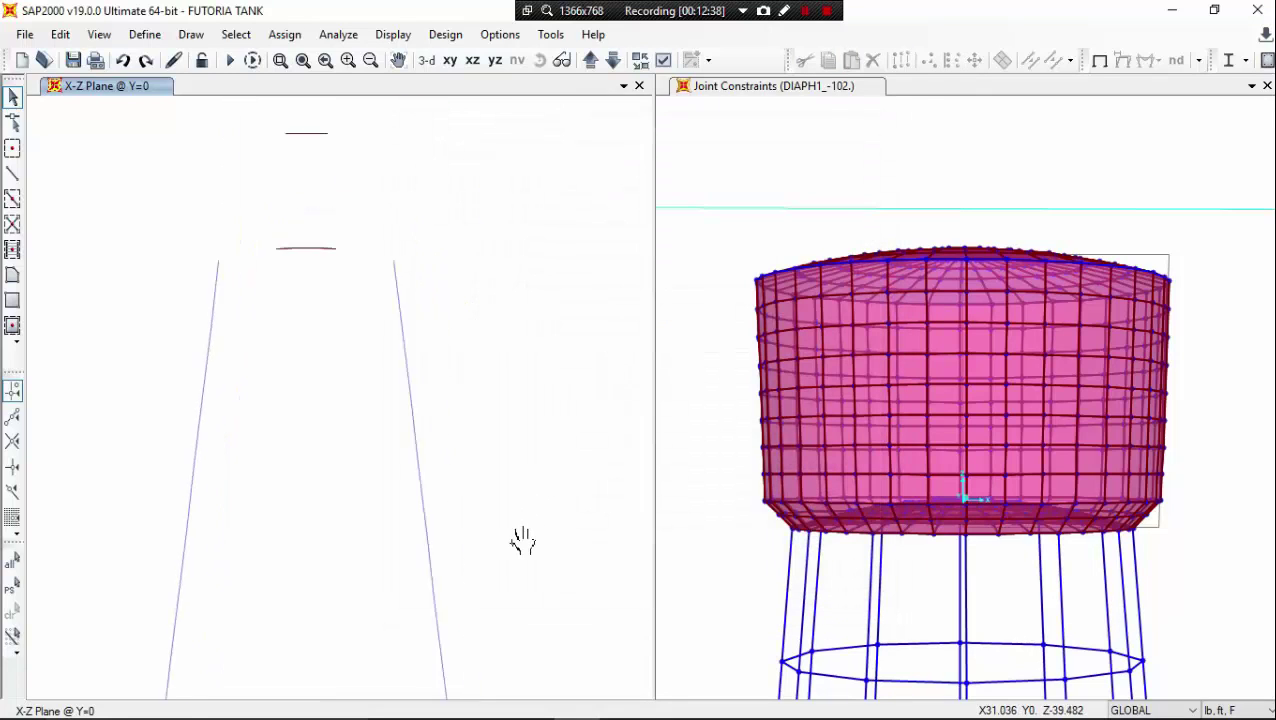
pyautogui.scroll(-2, 513, 527)
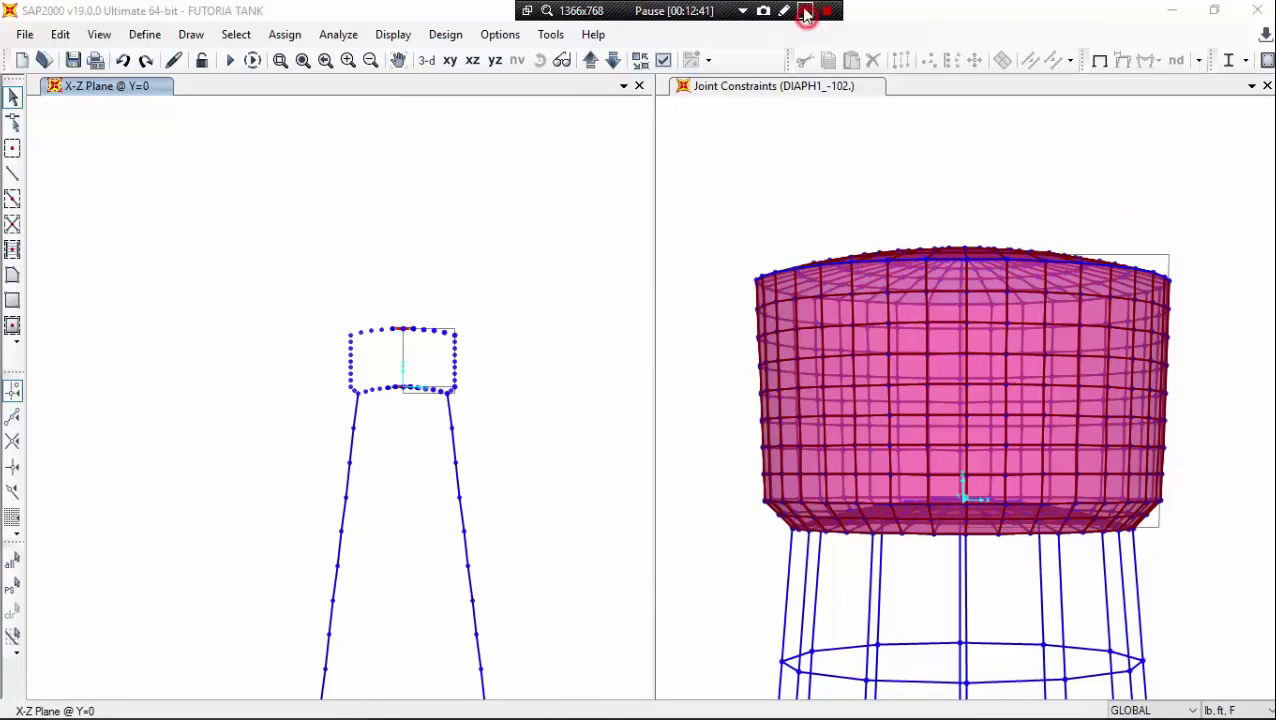
pyautogui.click(805, 10)
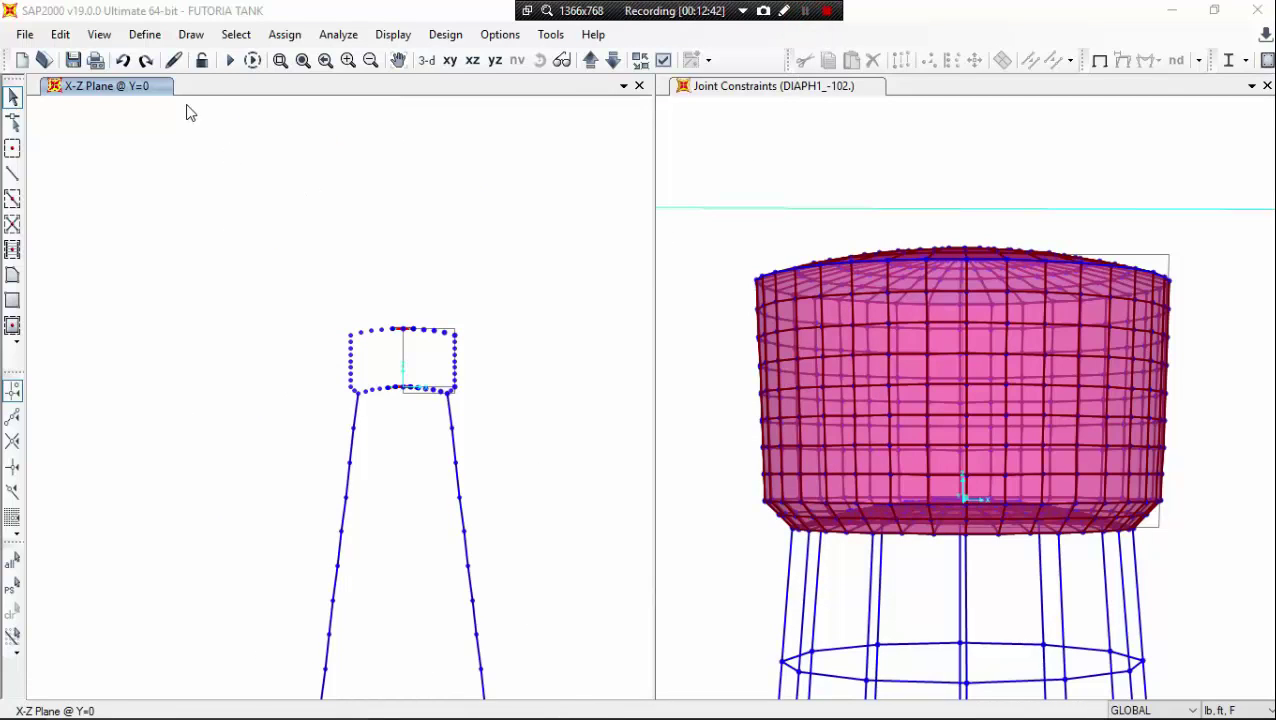
pyautogui.click(190, 113)
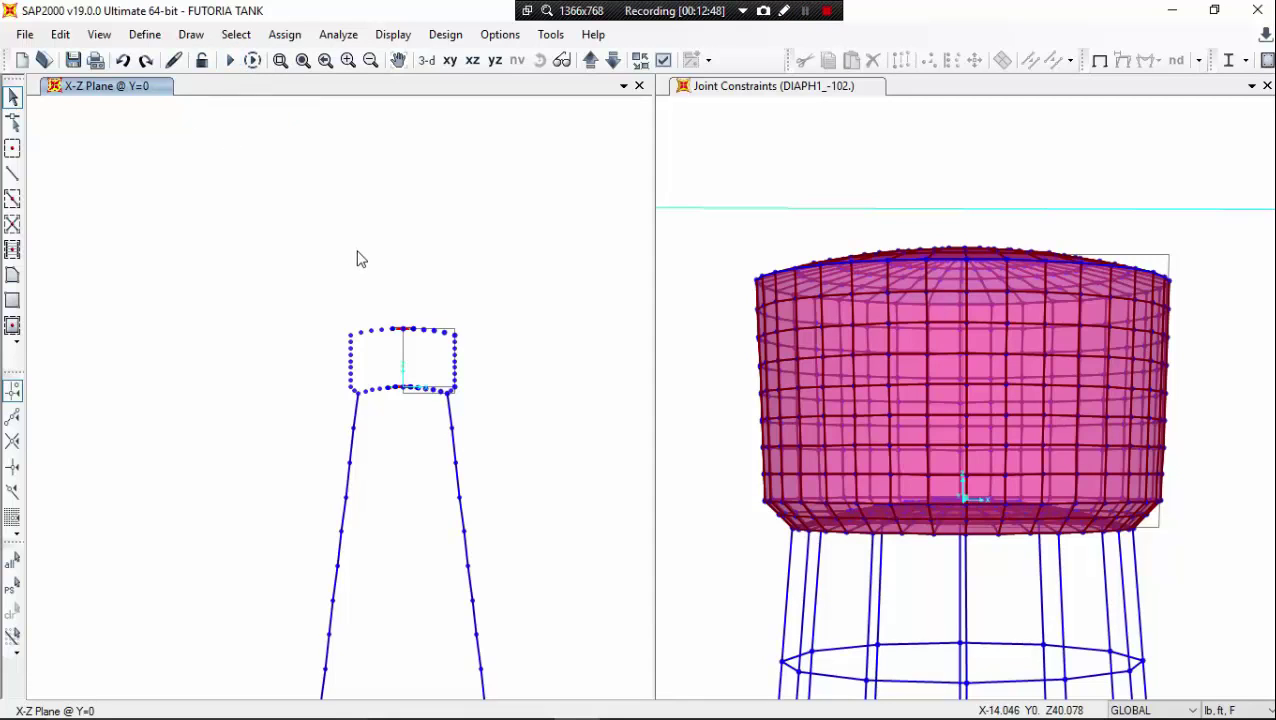
# Run the structural analysis of the water tank model.
pyautogui.click(229, 60)
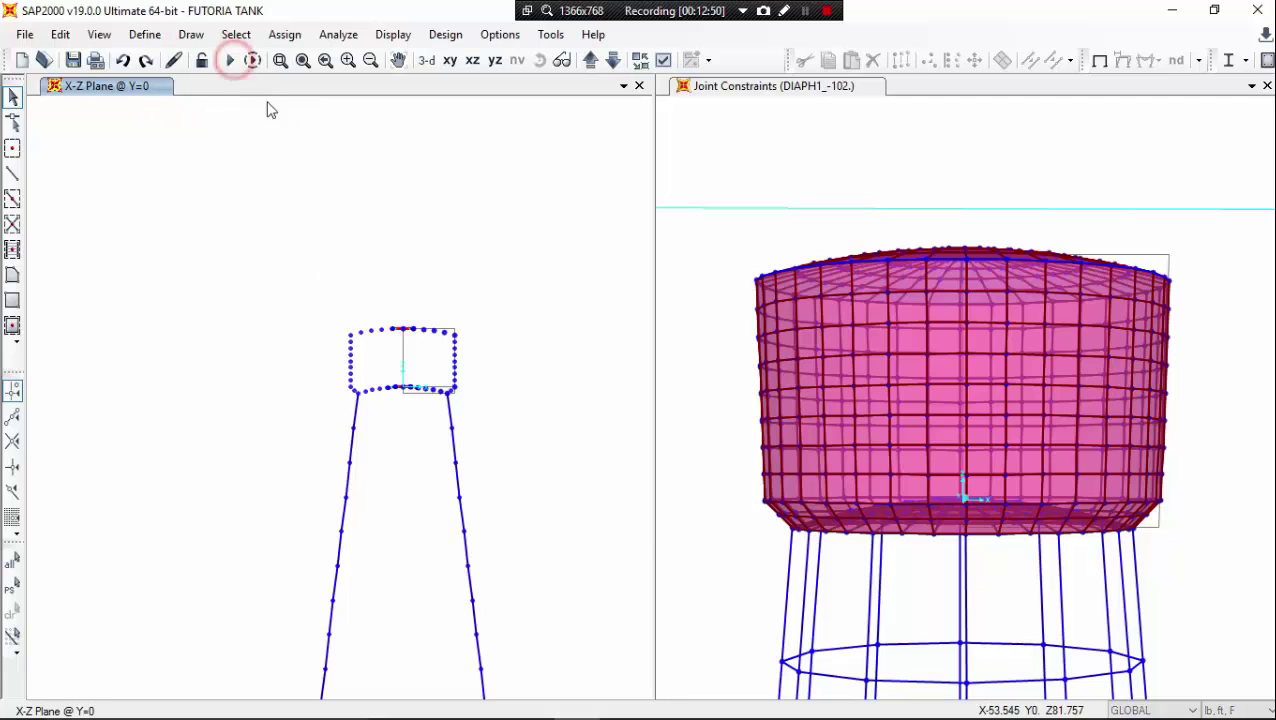
pyautogui.click(875, 461)
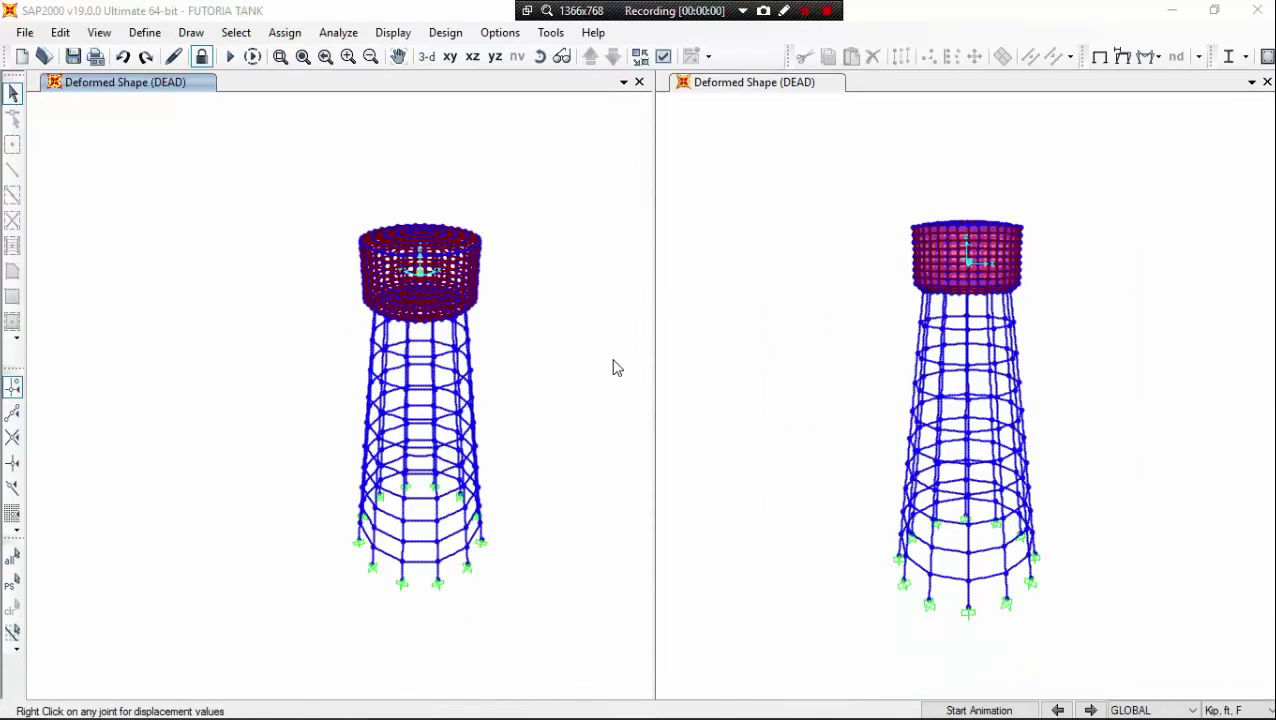
# Open the choices for displaying element forces and stresses of the analysed tank.
pyautogui.click(1150, 57)
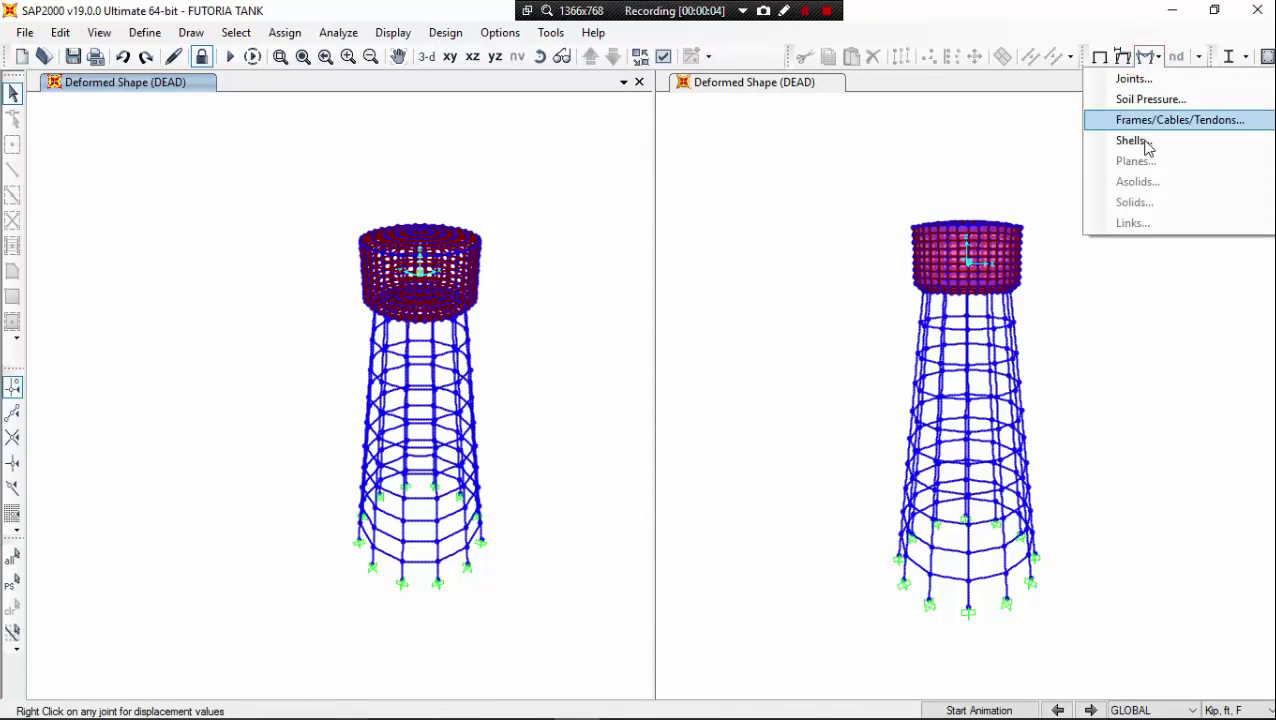